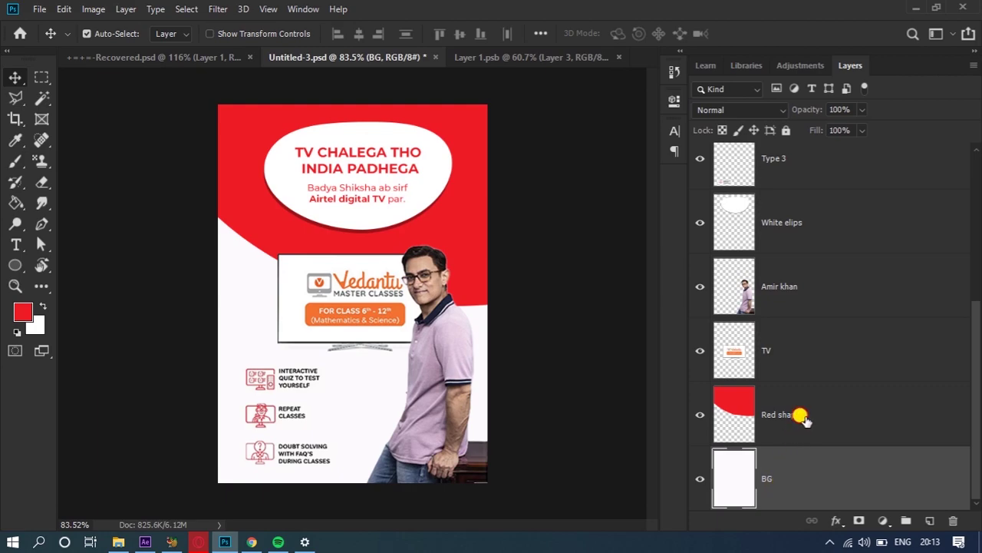
Step: Go through the layer stack, hiding and showing the Type 3, Type 2 and Type 1 layers in turn to identify their contents
click(811, 353)
click(811, 277)
scroll(807, 291, up, 4)
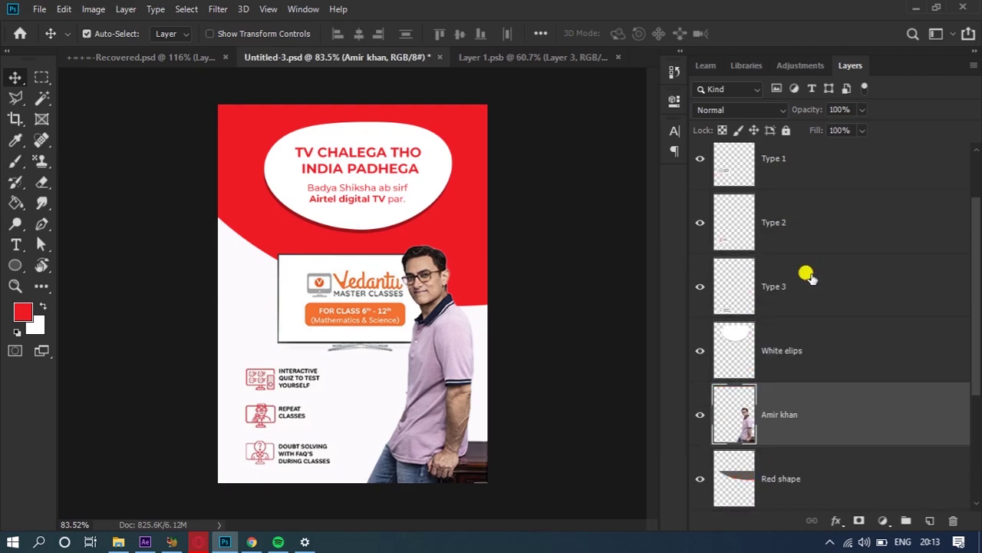
click(781, 478)
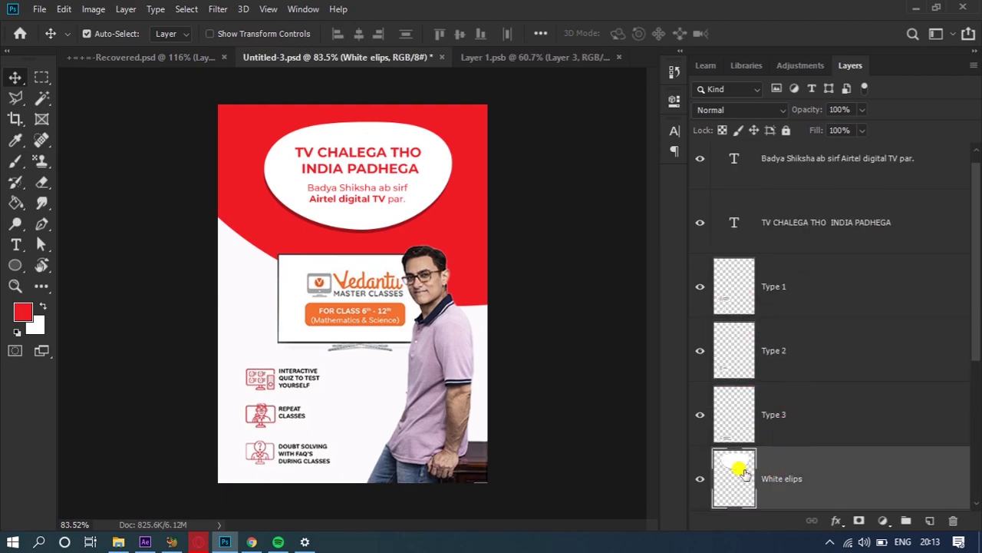
click(819, 410)
click(700, 414)
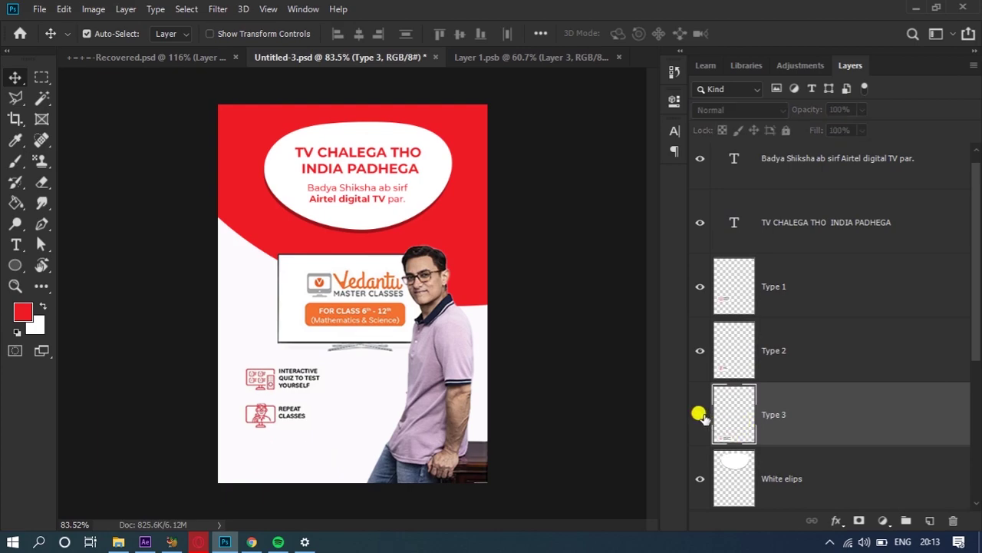
click(700, 414)
click(699, 353)
click(699, 353)
click(700, 286)
click(700, 286)
Step: Briefly hide and show the "TV CHALEGA THO INDIA PADHEGA" and "Badya Shiksha ab sirf Airtel digital TV par." text layers
scroll(824, 372, up, 1)
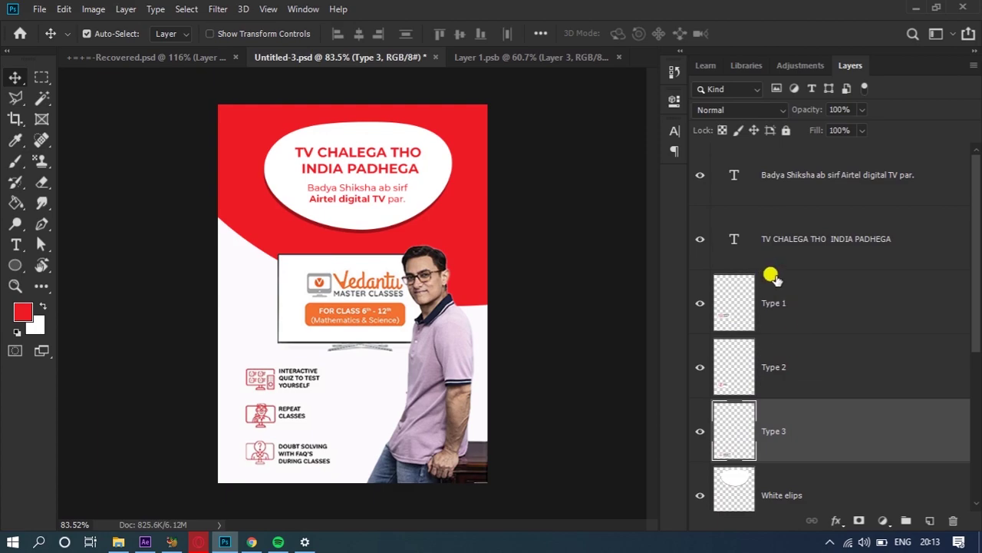
click(690, 240)
click(693, 239)
click(695, 177)
click(694, 176)
Step: Briefly hide and show the Red shape, TV, Amir khan and White elips layers to see what each one holds
scroll(779, 418, down, 4)
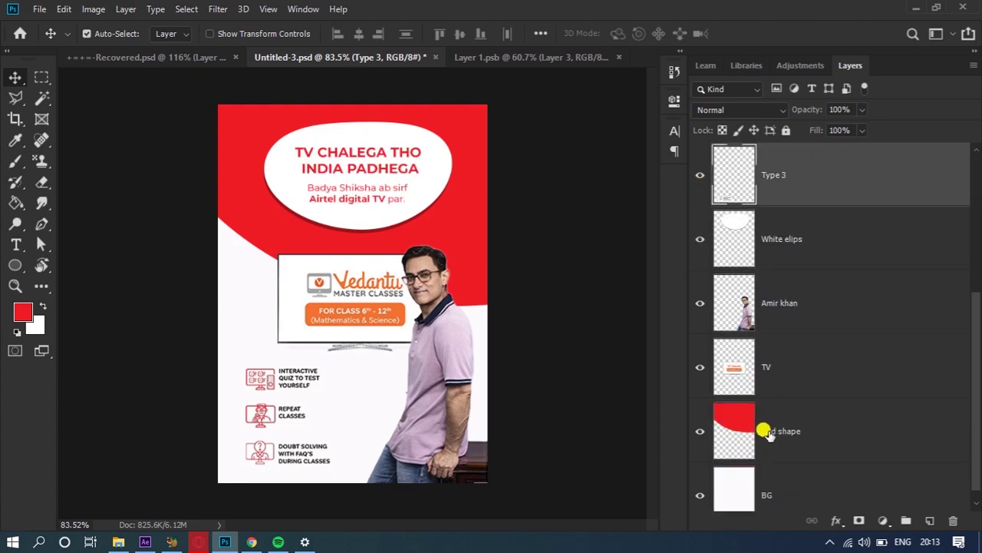
click(695, 430)
click(695, 426)
click(693, 368)
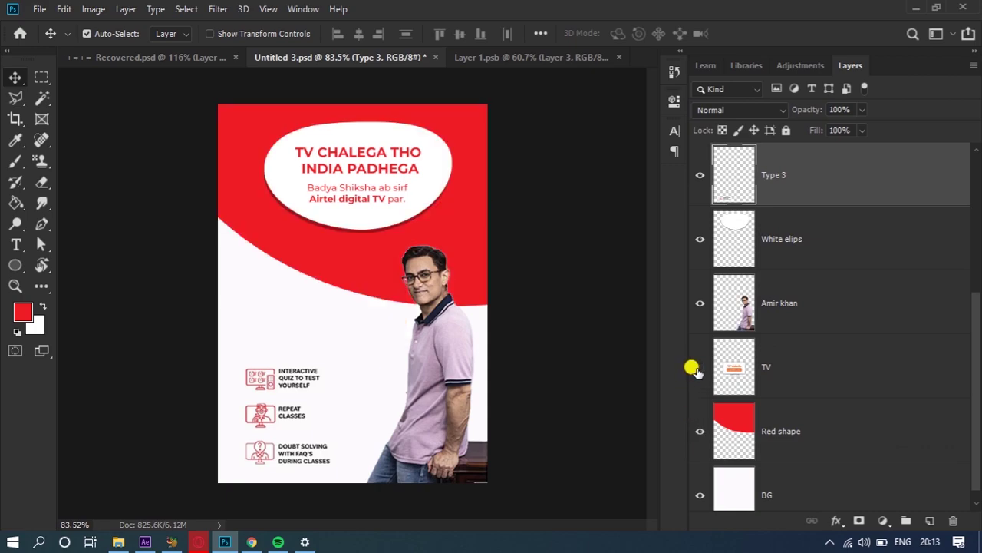
click(693, 368)
click(693, 313)
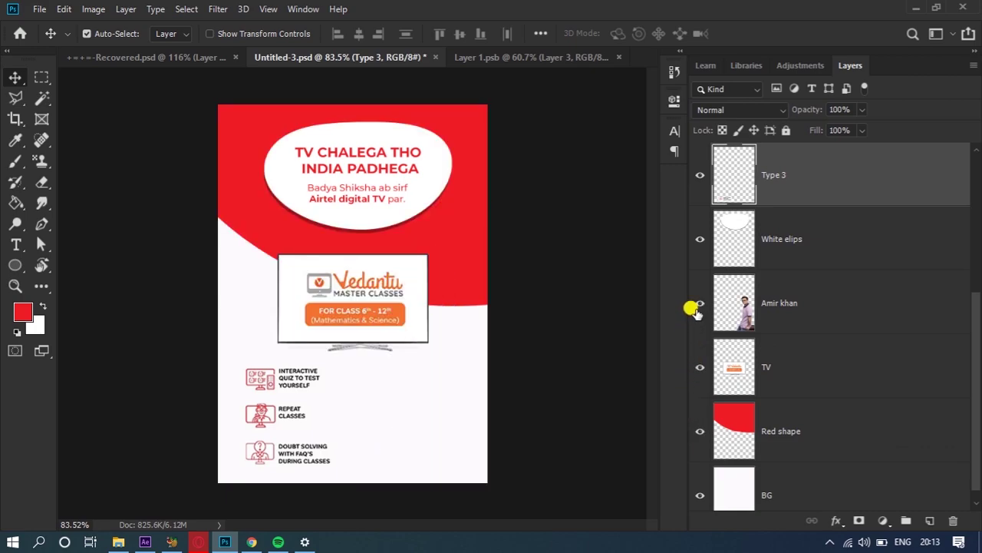
click(693, 309)
click(700, 243)
click(700, 242)
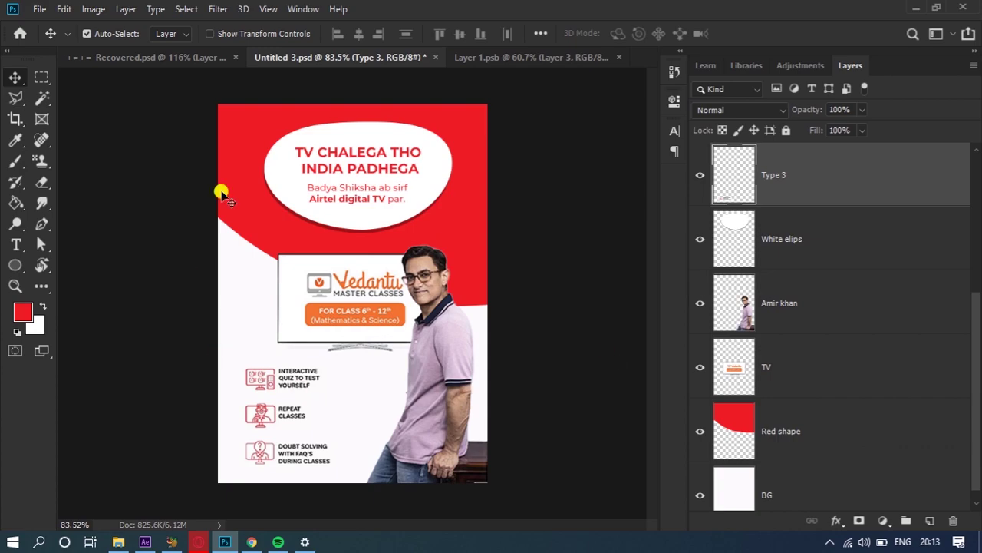
Step: Begin saving the document under a new name, choosing the Airtel banner folder inside designs on drive F as destination
click(39, 9)
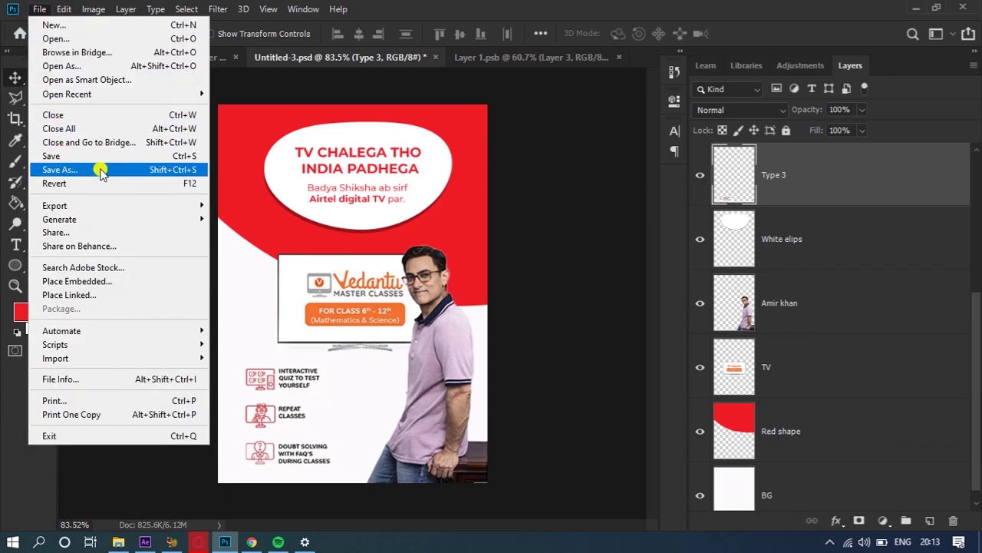
click(126, 169)
scroll(76, 177, up, 5)
click(64, 121)
click(73, 37)
scroll(548, 120, down, 3)
double_click(299, 215)
Step: Name the file "Motion banner" and save it as a layered Photoshop PSD with Maximize Compatibility on
drag(138, 274, 1, 274)
text(Motio)
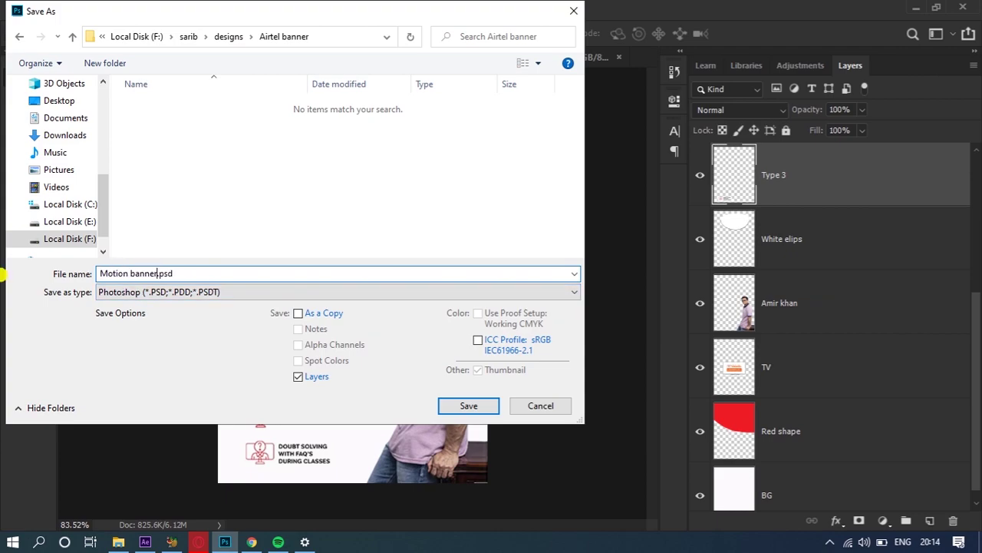
text(n banner)
click(469, 405)
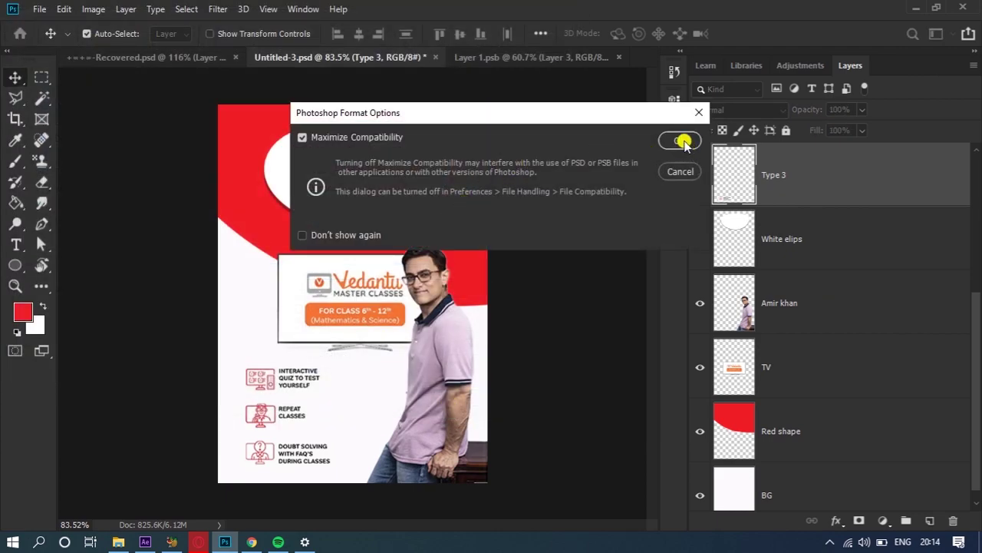
click(682, 141)
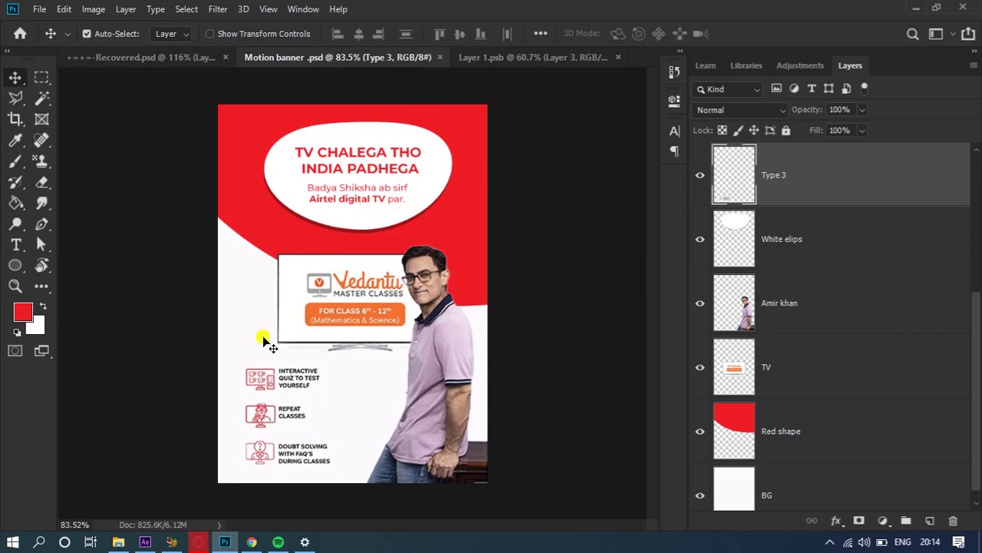
Step: Switch to After Effects and import Motion banner.psd from the Airtel banner folder as "Composition - Retain Layer Sizes"
click(142, 541)
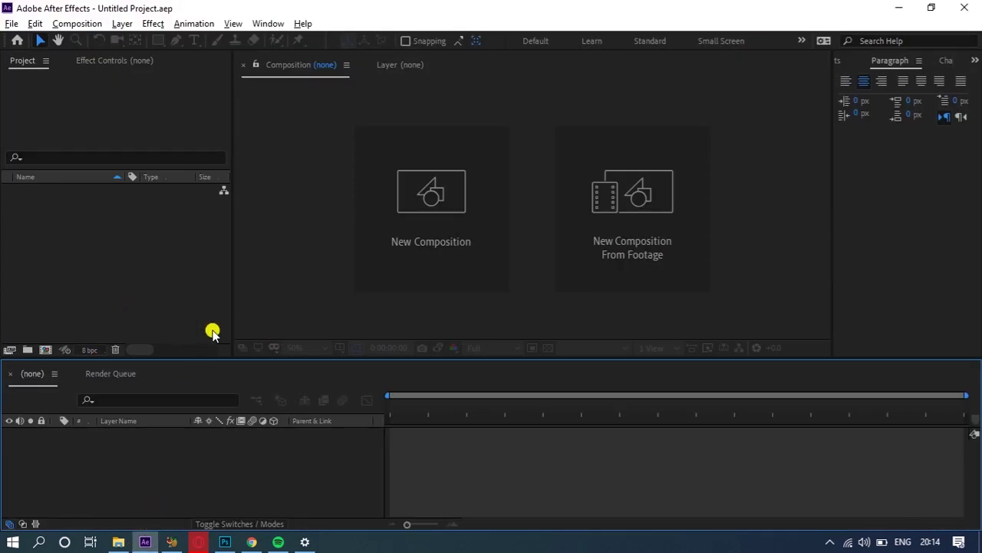
right_click(89, 265)
mouse_move(114, 331)
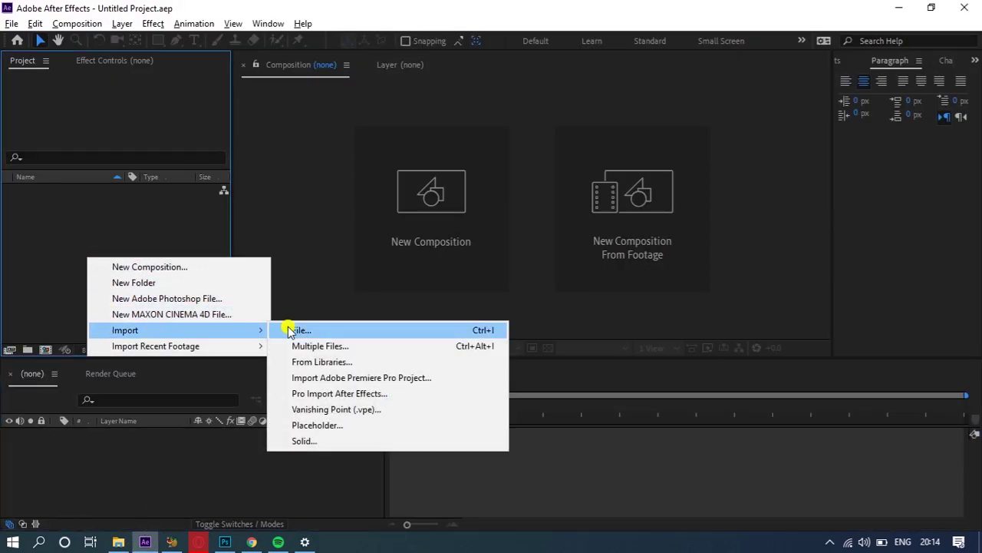
click(335, 330)
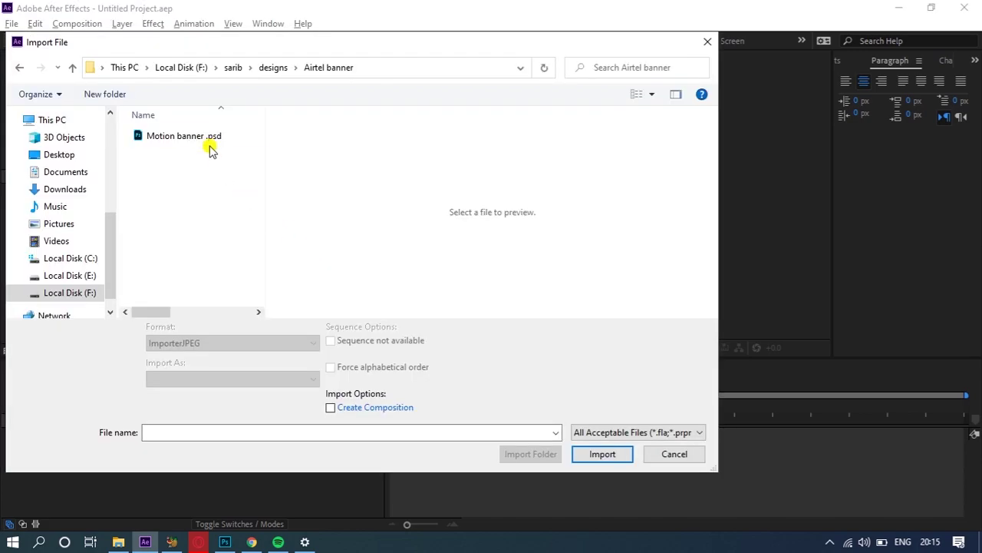
click(207, 138)
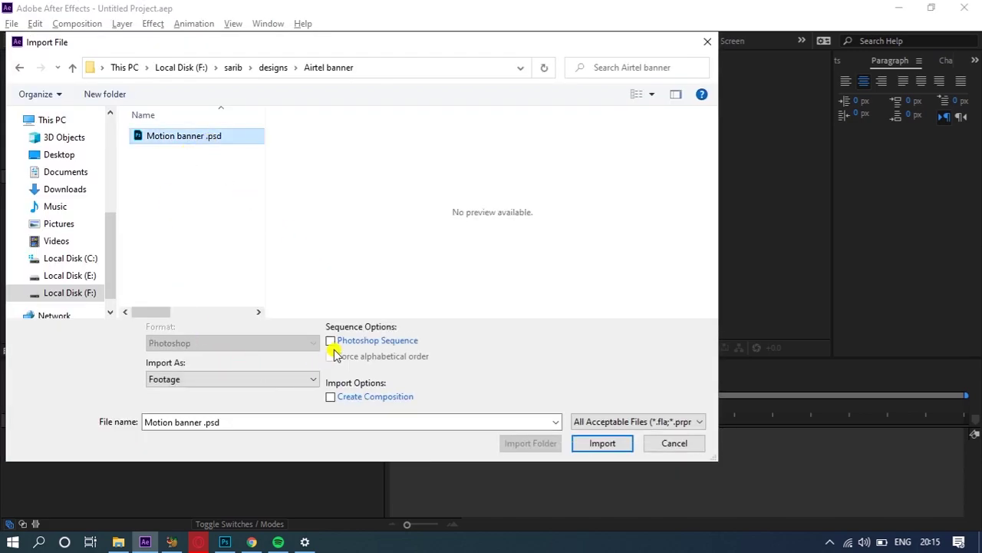
click(287, 378)
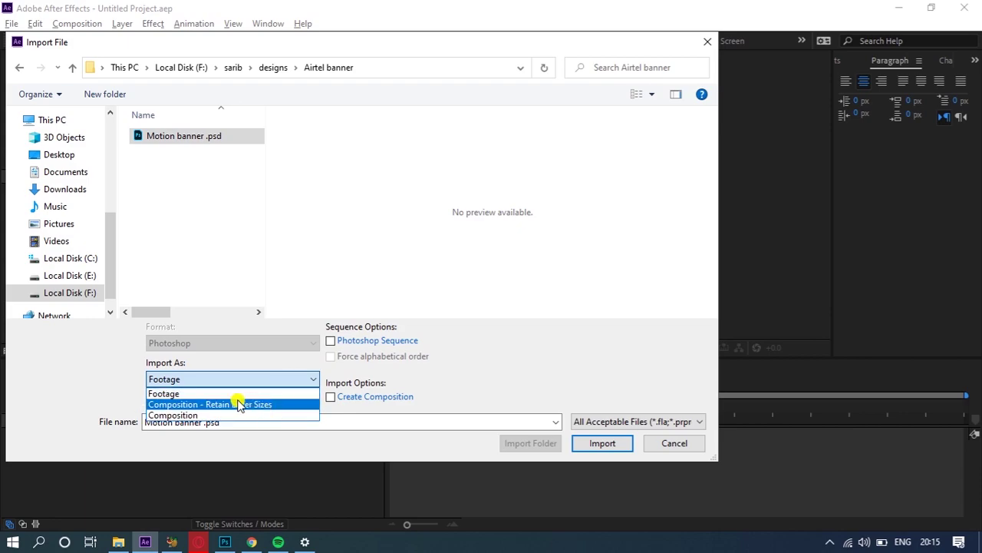
click(248, 405)
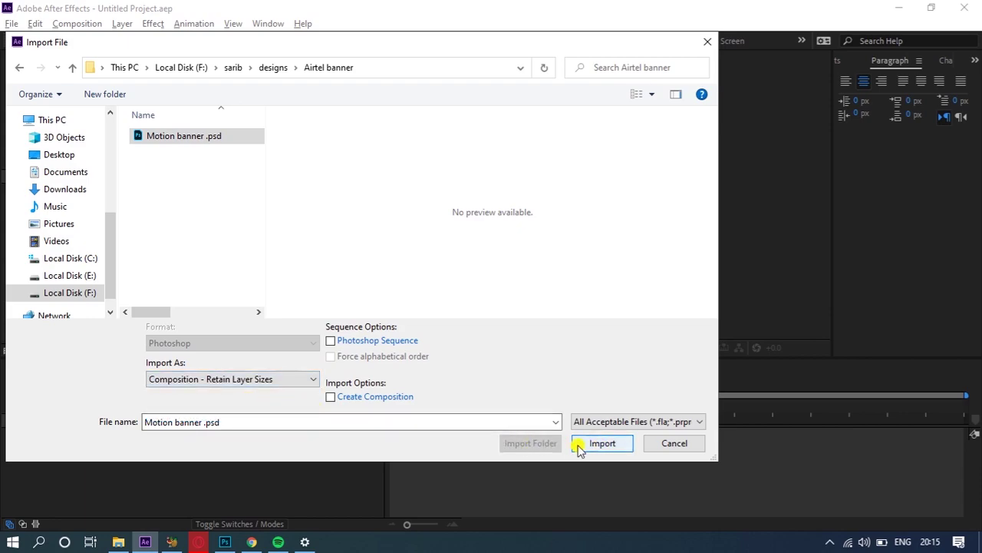
click(603, 443)
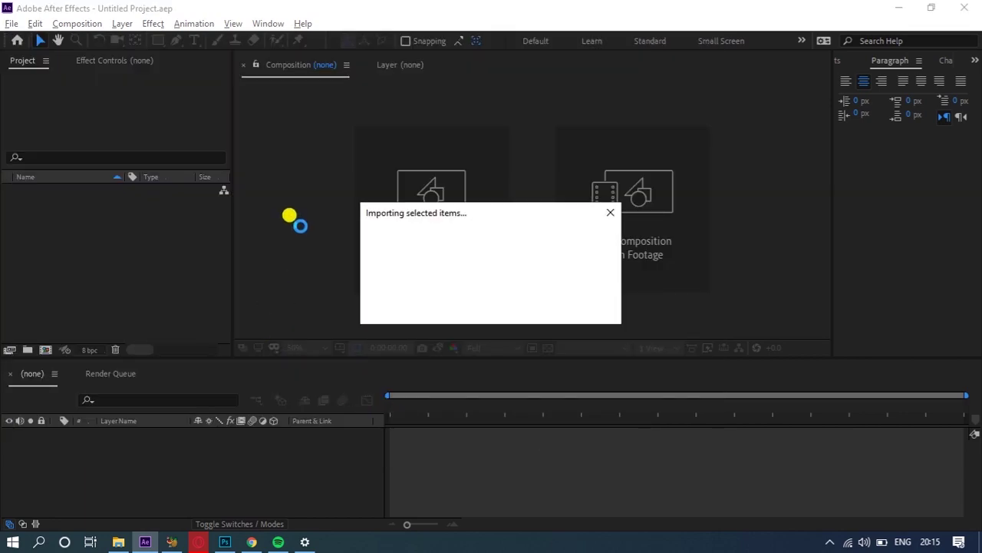
click(525, 359)
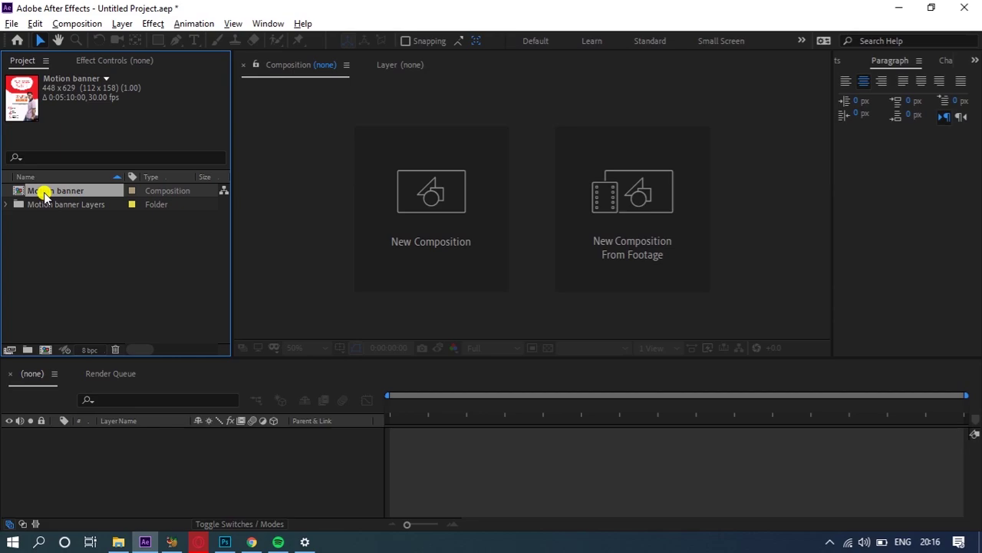
Step: Open the Motion banner composition and set its preview resolution to Full
double_click(44, 194)
click(732, 281)
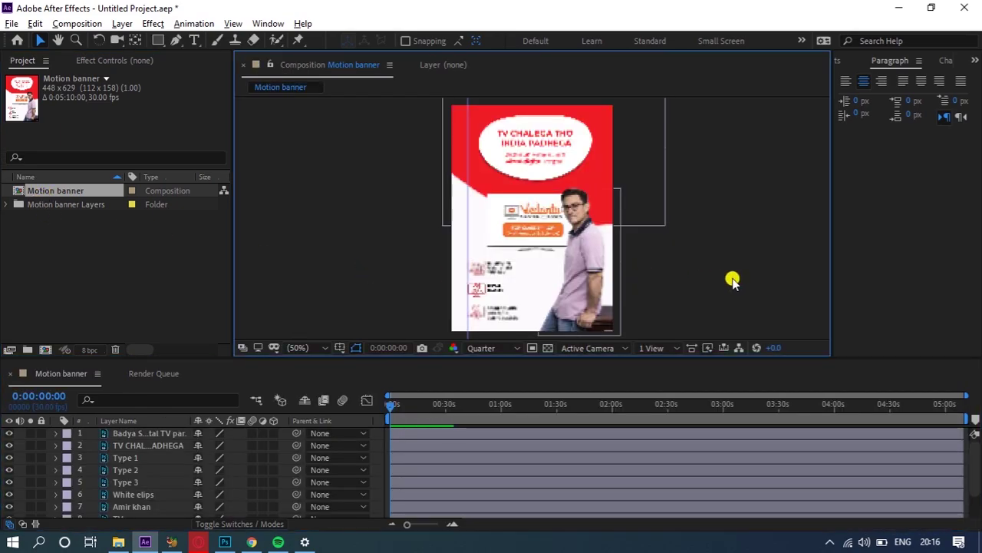
click(517, 348)
click(491, 303)
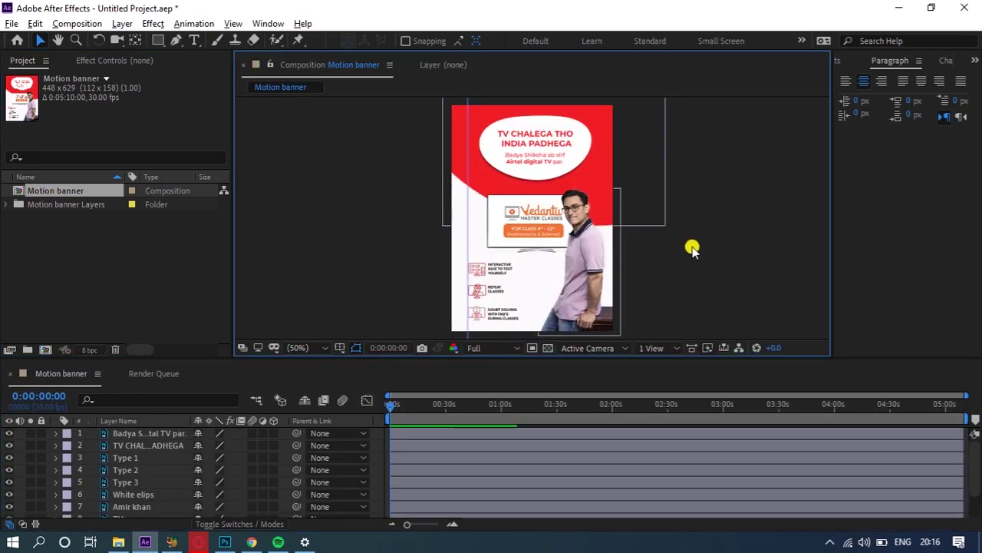
Step: Set the Motion banner composition's duration to 0:00:10:00 in its composition settings
click(953, 410)
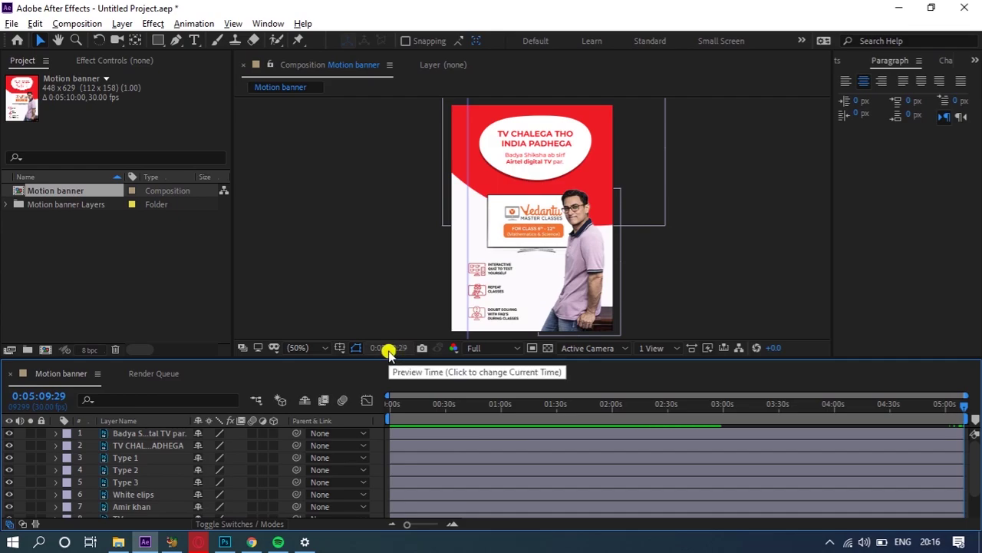
click(82, 26)
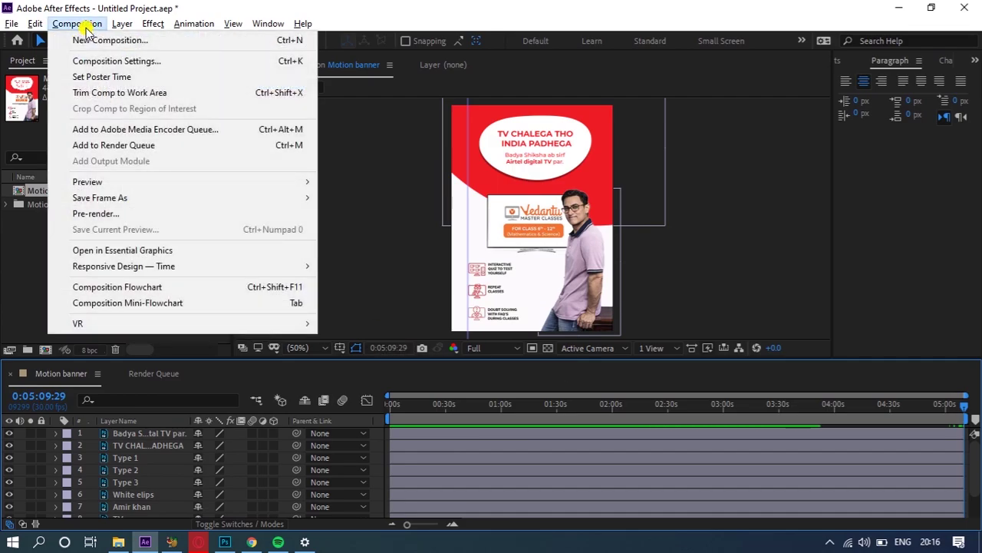
click(135, 63)
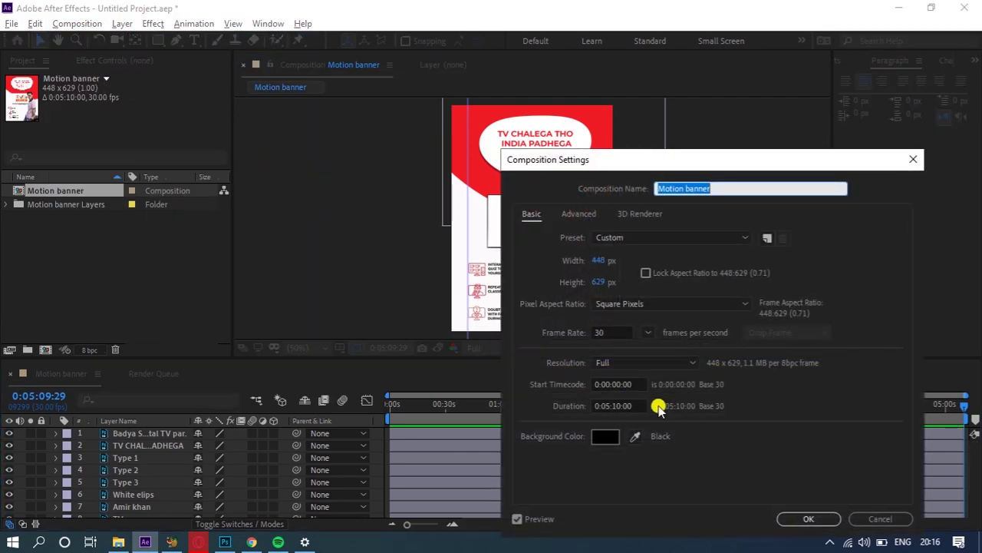
click(612, 406)
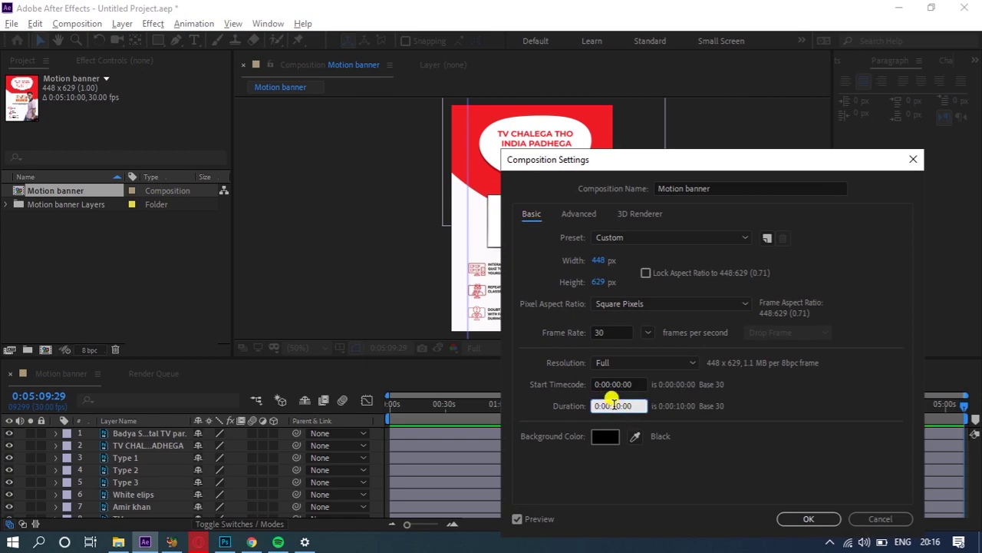
double_click(612, 405)
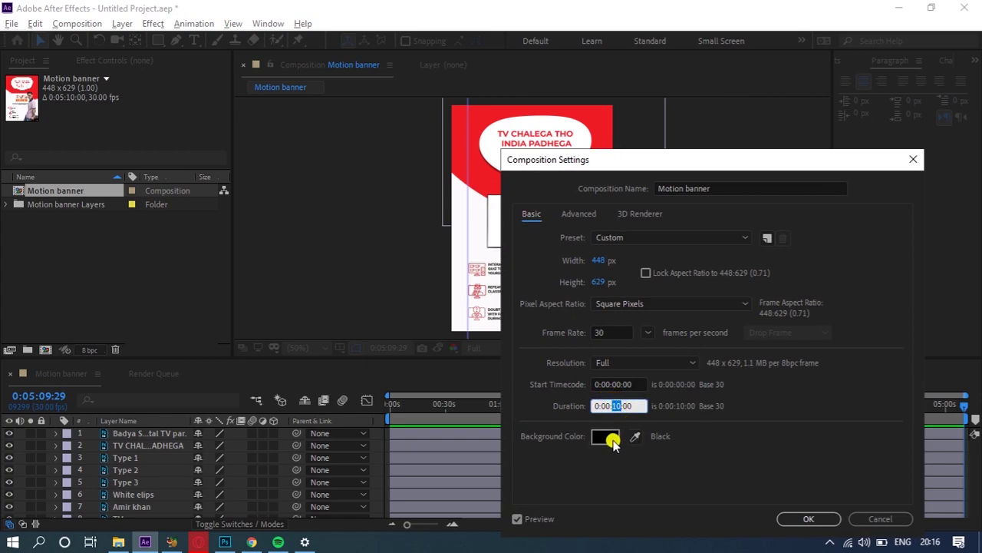
click(609, 330)
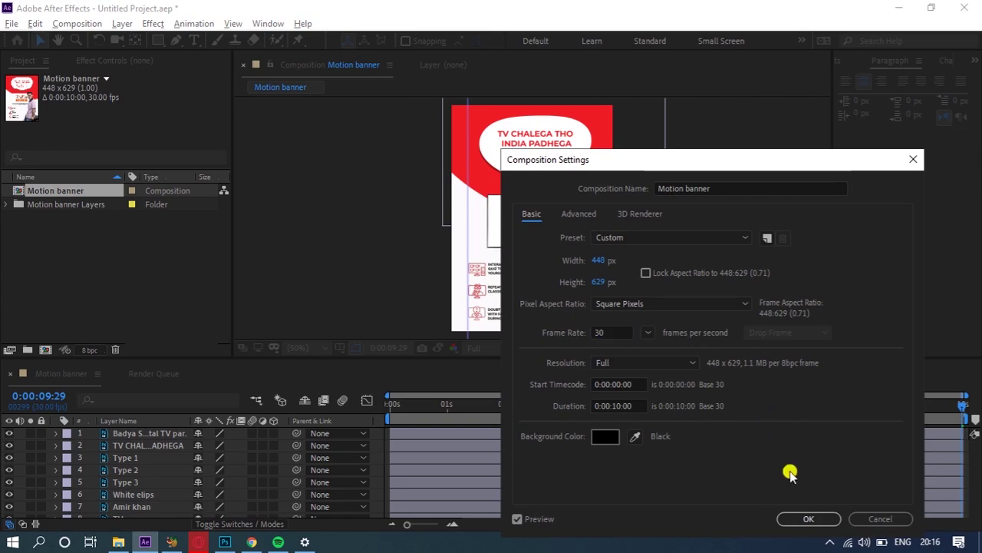
click(811, 519)
Step: Return the current time to 0:00:00:00 and add a Position keyframe to the Amir khan layer there
drag(937, 405, 350, 404)
drag(596, 407, 384, 422)
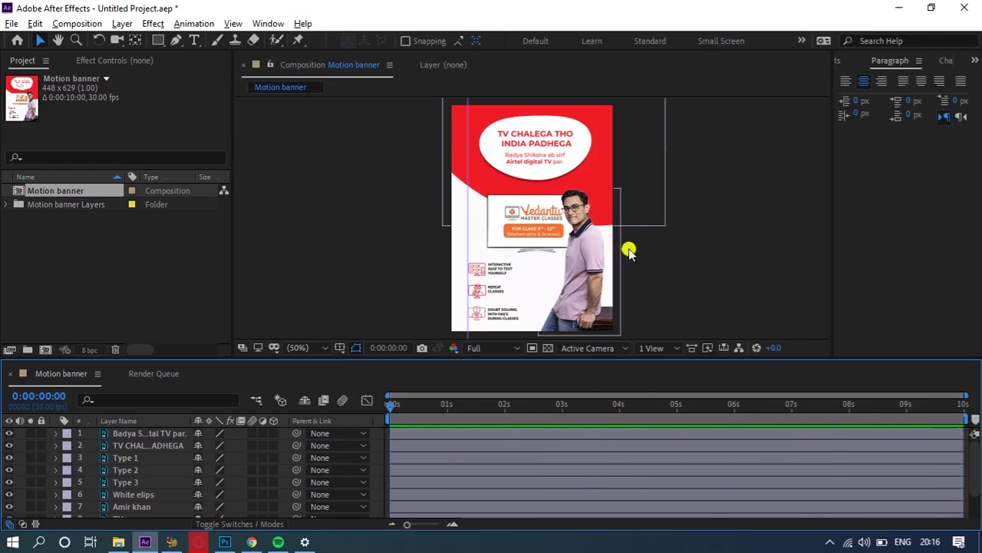
click(710, 268)
click(592, 299)
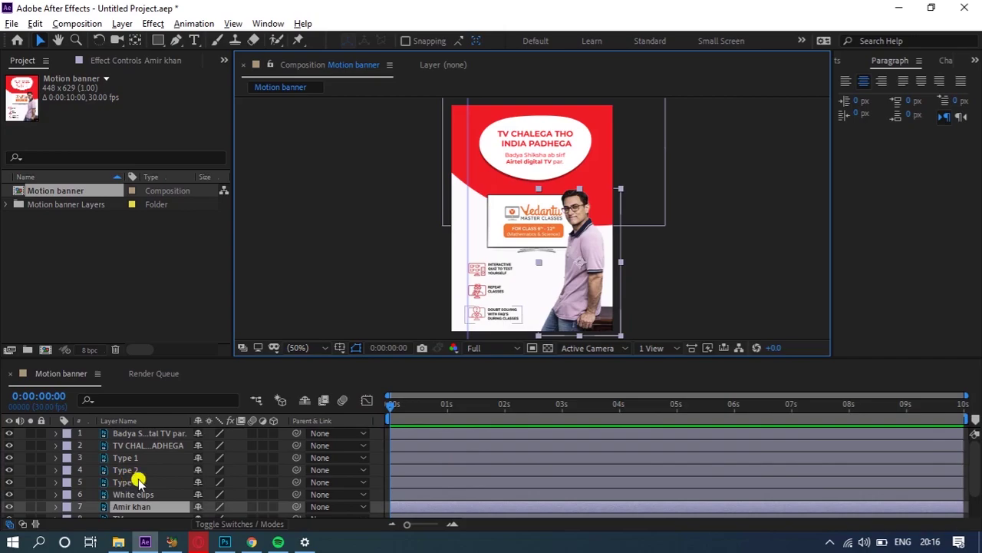
scroll(138, 480, down, 2)
key(p)
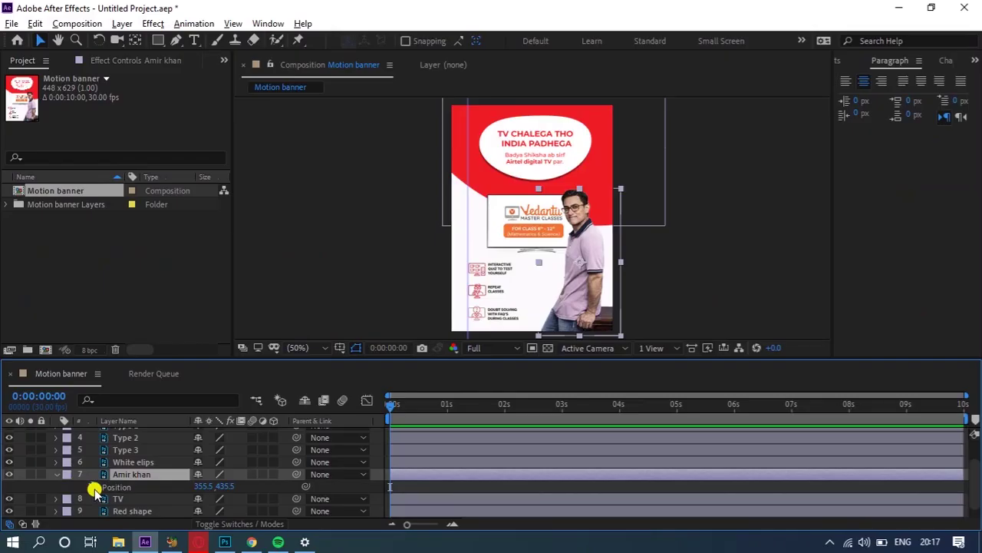
click(174, 473)
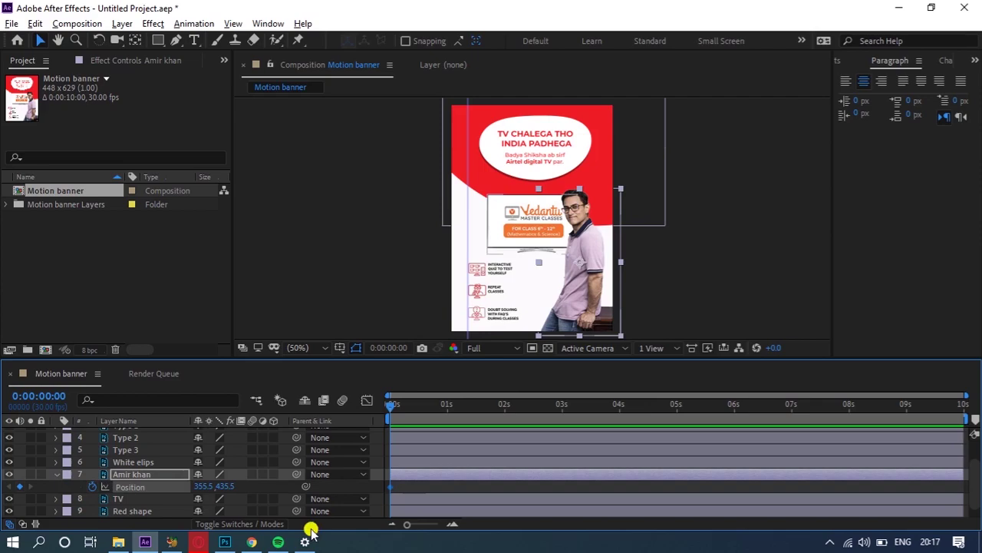
Step: Move the Amir khan Position keyframe to about 0.75 s, and shift the layer off the banner's right edge to 571.5, 435.5 at time zero
drag(392, 490, 435, 491)
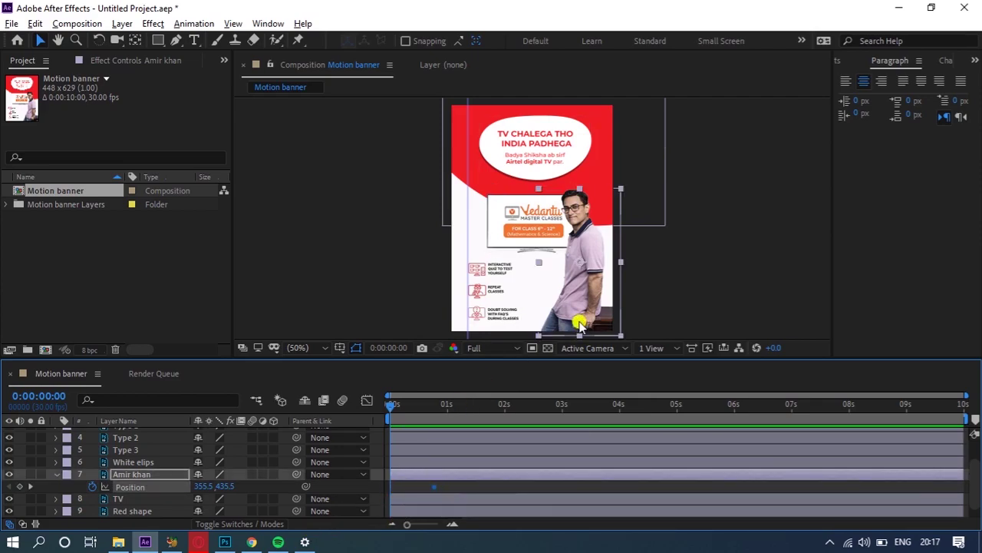
drag(597, 291, 675, 288)
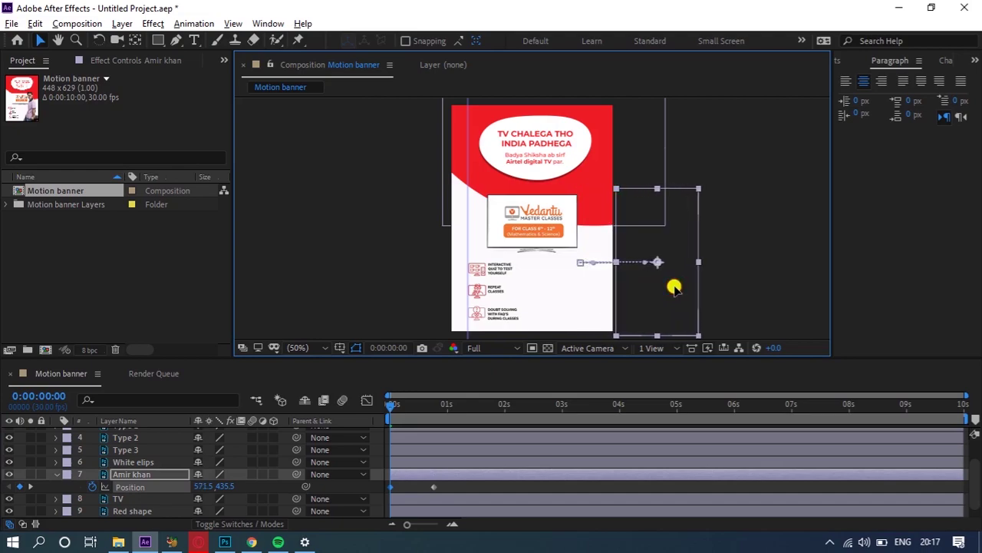
click(458, 490)
mouse_move(392, 406)
mouse_down()
mouse_move(437, 405)
mouse_move(377, 405)
mouse_up()
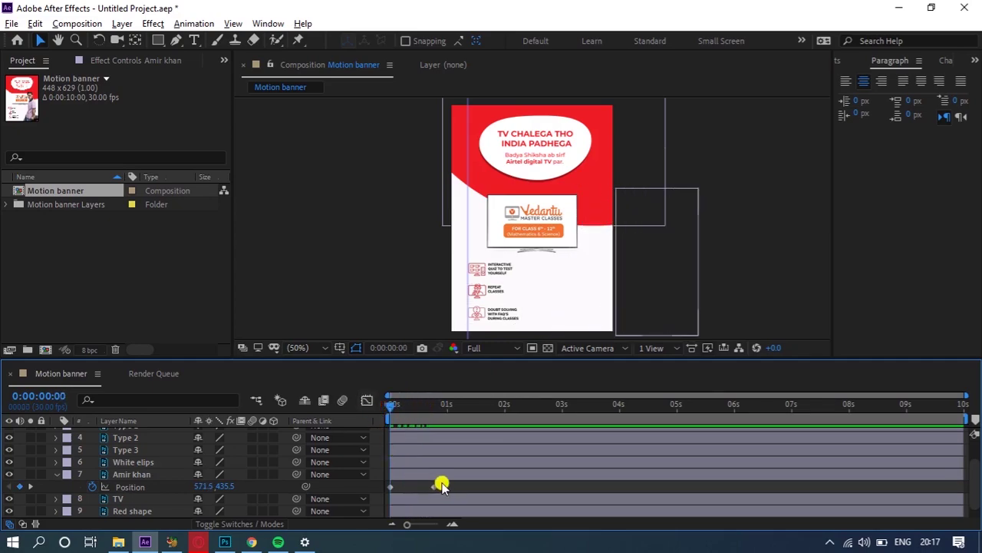
Step: Apply Easy Ease In to both Amir khan Position keyframes and preview the slide-in
drag(417, 483, 386, 491)
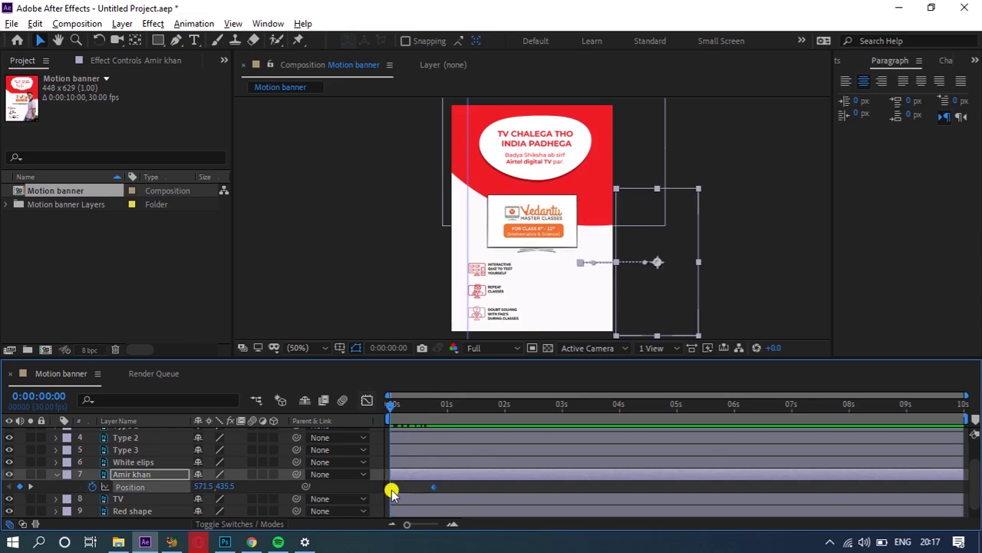
right_click(390, 491)
mouse_move(460, 479)
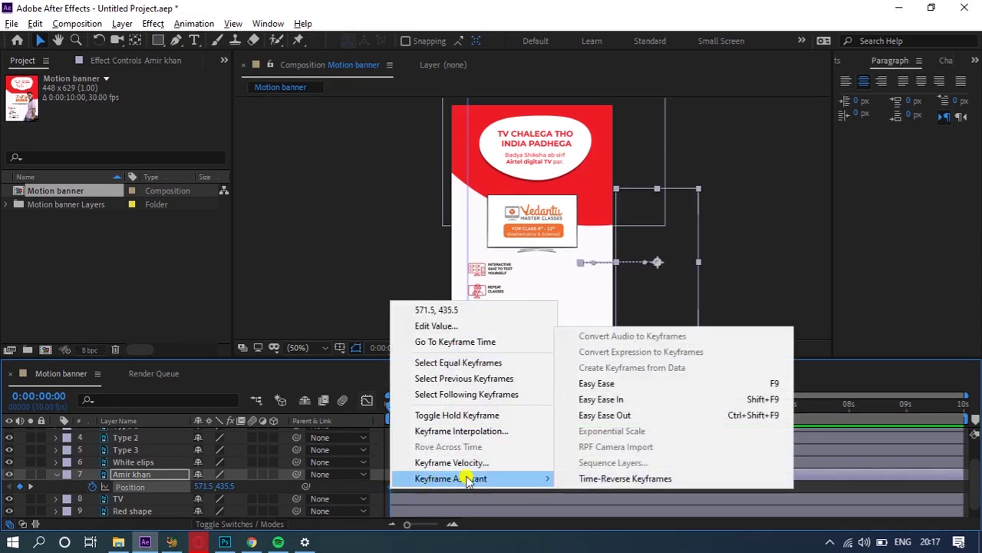
click(599, 400)
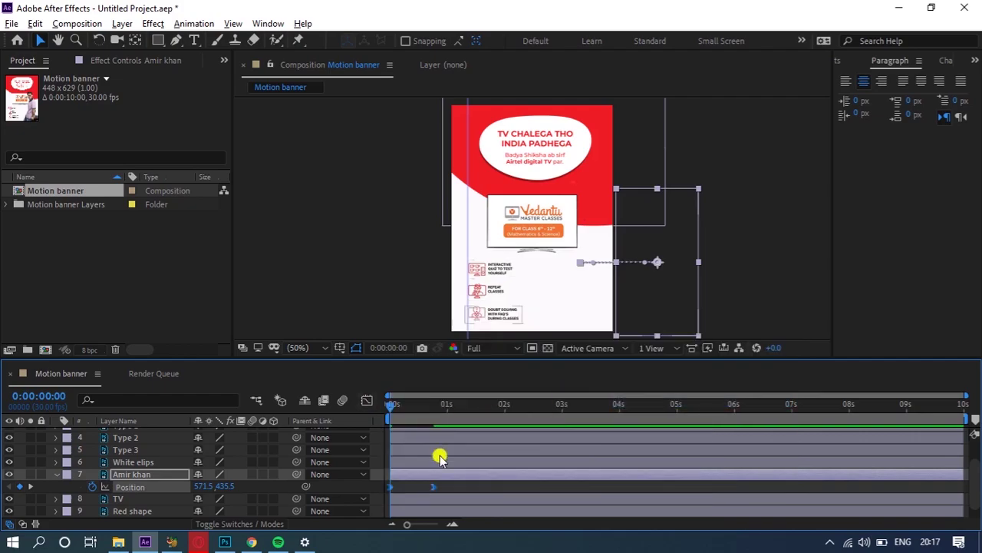
click(452, 489)
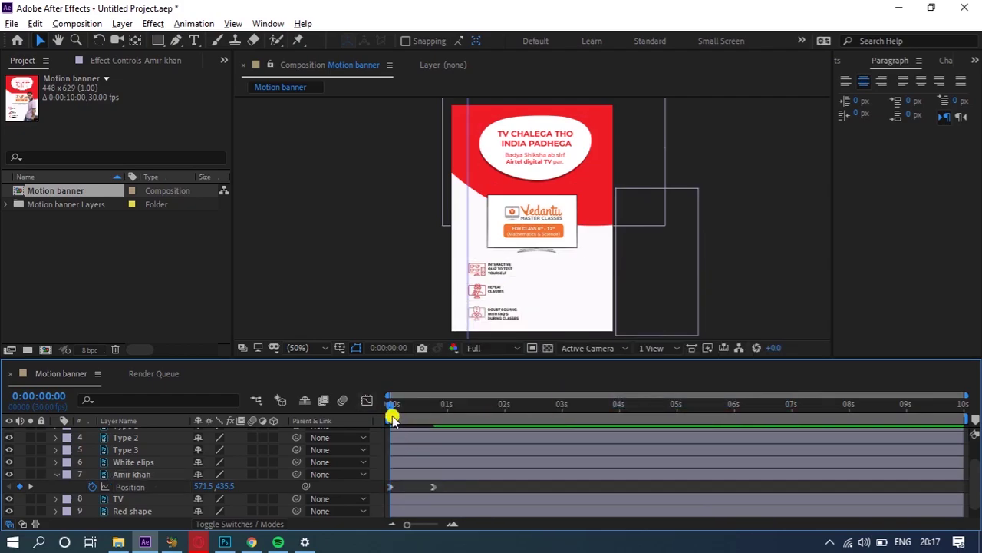
key(space)
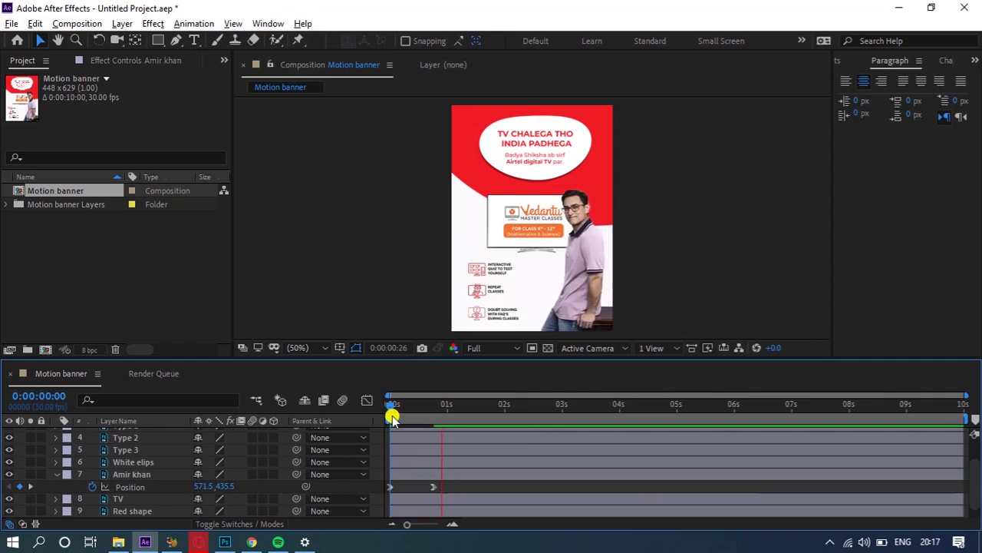
key(space)
click(392, 404)
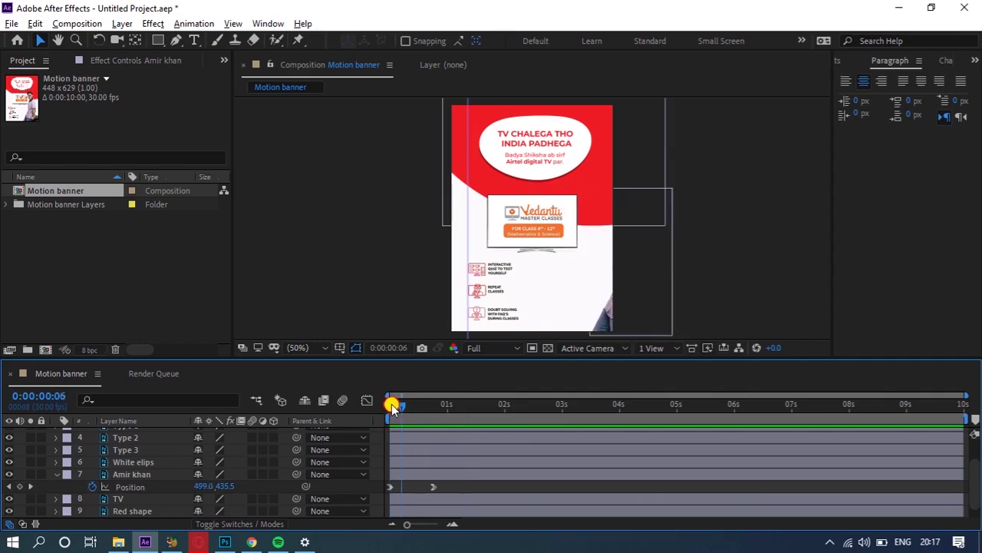
click(503, 319)
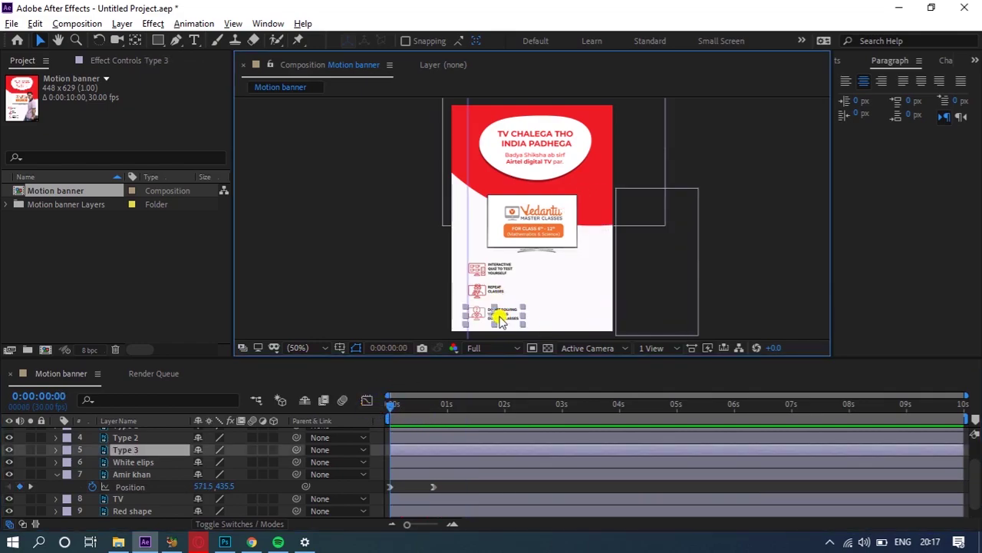
scroll(144, 479, up, 3)
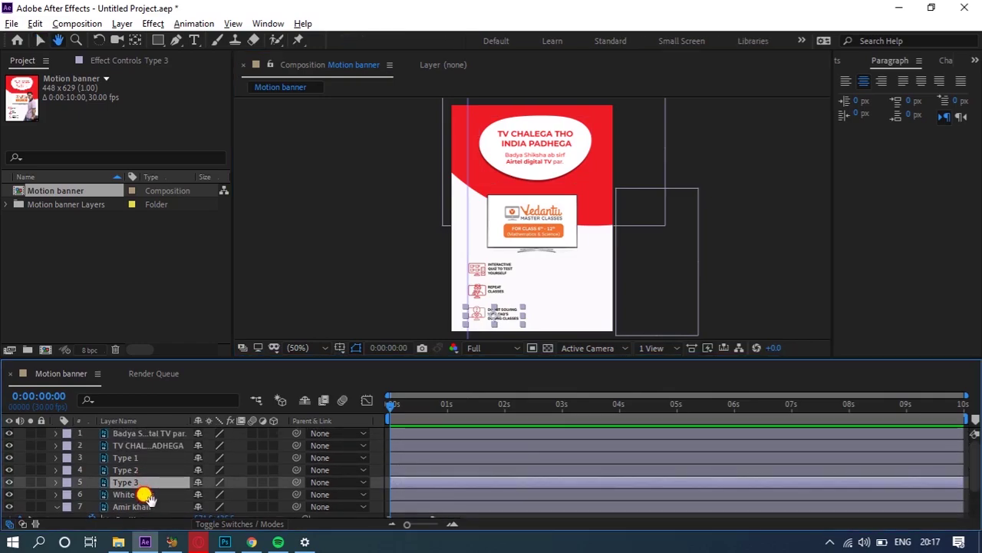
click(137, 459)
click(137, 470)
click(137, 482)
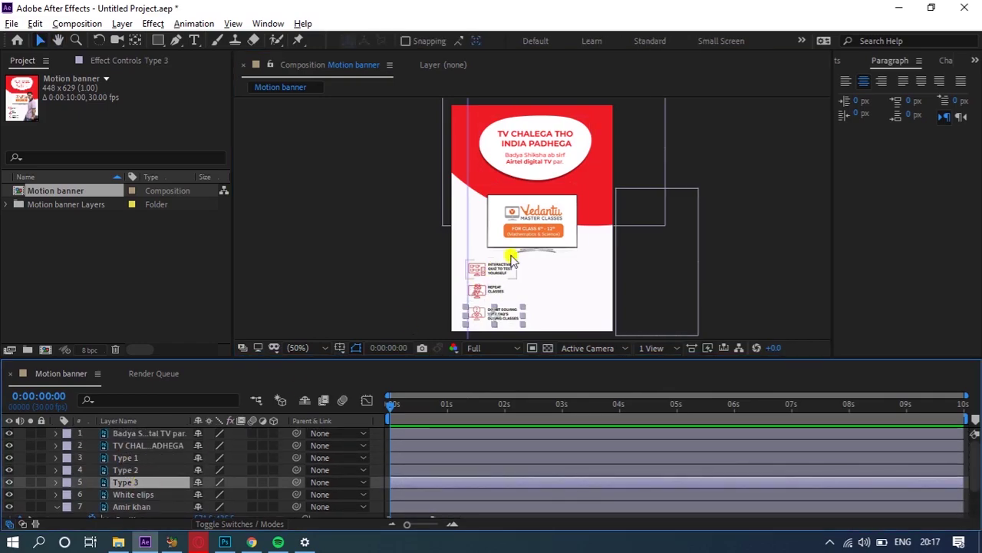
click(466, 248)
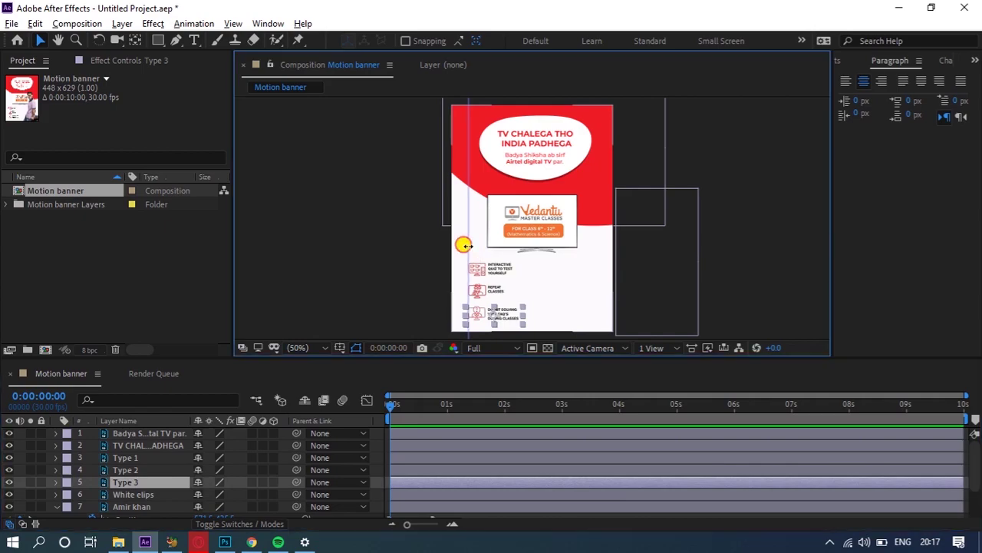
Step: Keyframe Type 1's Position, move that keyframe to about 0.75 s, and set the start position at time zero to -88.0, 456.0
click(134, 458)
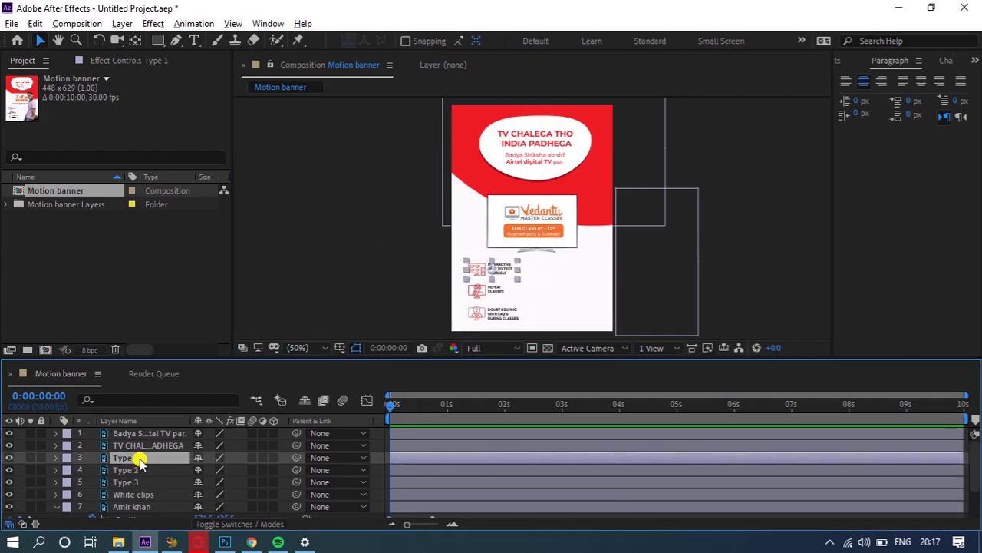
key(p)
click(92, 470)
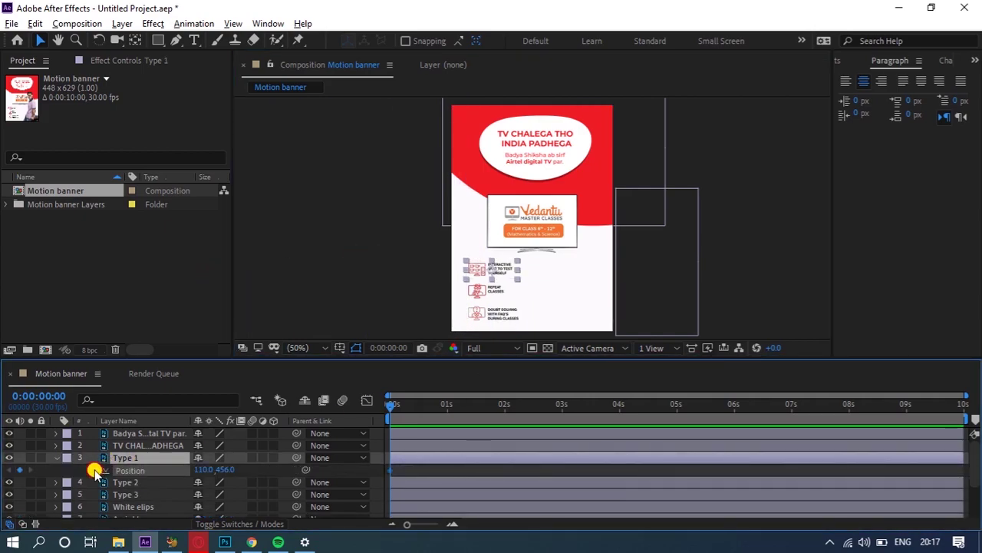
scroll(436, 472, down, 2)
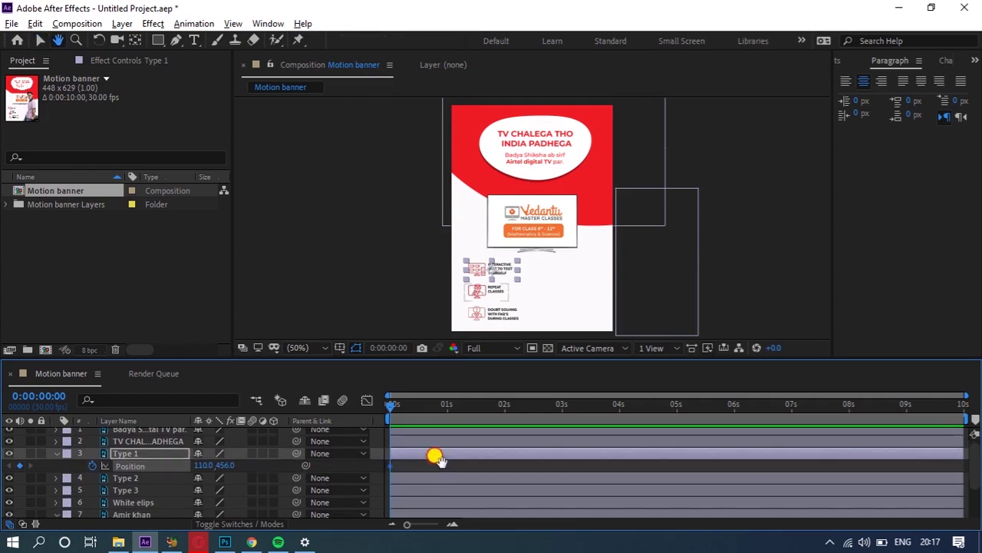
drag(391, 441, 435, 452)
drag(199, 440, 48, 432)
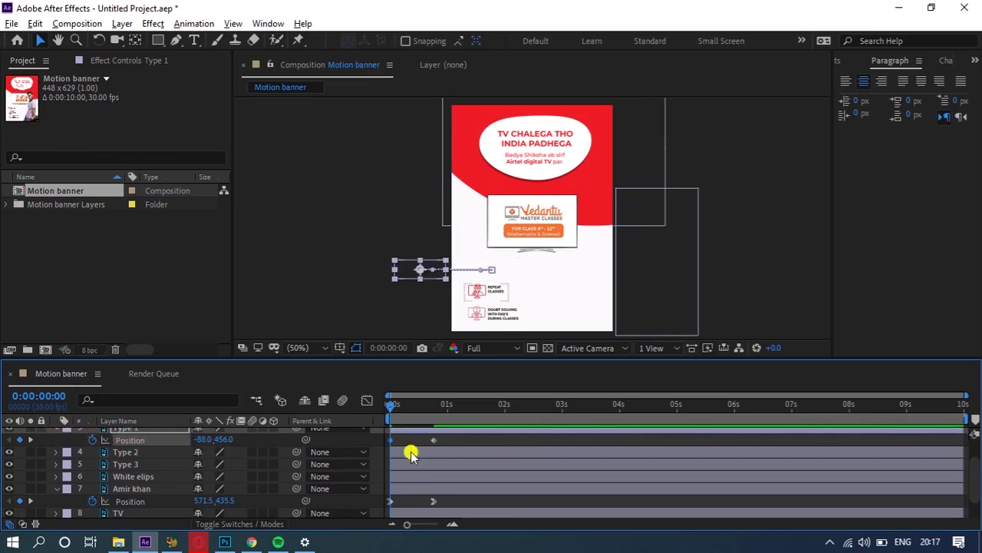
Step: Keyframe Type 2's Position, move that keyframe to about 0.75 s, and set the start position at time zero to -81.0, 520.0
scroll(401, 447, up, 1)
click(126, 470)
key(p)
click(92, 482)
drag(391, 482, 438, 482)
drag(203, 484, 75, 484)
Step: Keyframe Type 3's Position, move that keyframe to about 0.75 s, and set the start position at time zero to -97.5, 582.5
scroll(351, 497, down, 1)
click(127, 465)
key(p)
click(93, 478)
drag(391, 478, 435, 478)
drag(203, 477, 42, 473)
click(466, 476)
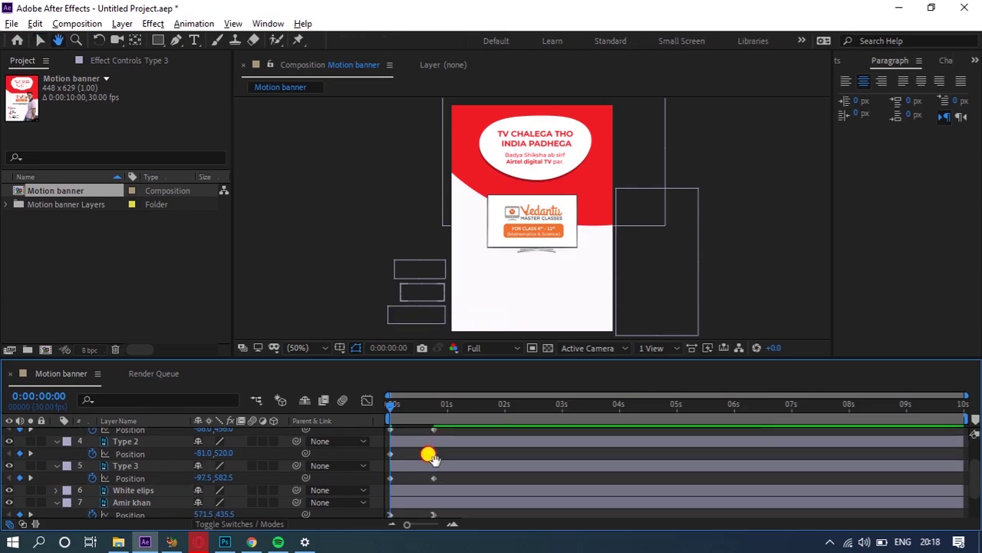
Step: Scrub through the first second to check how the three Type layers slide in together
scroll(430, 453, up, 1)
click(437, 432)
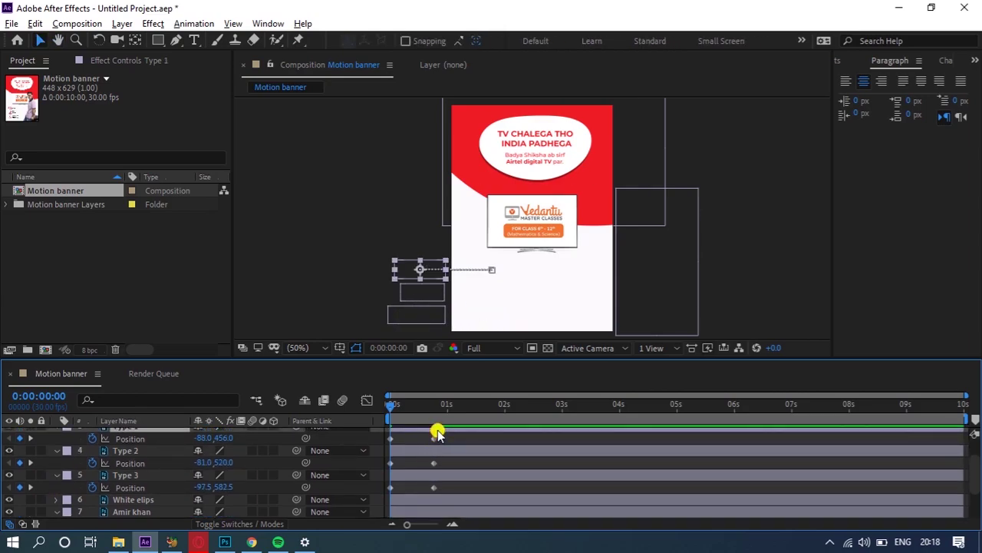
click(456, 438)
drag(397, 407, 442, 407)
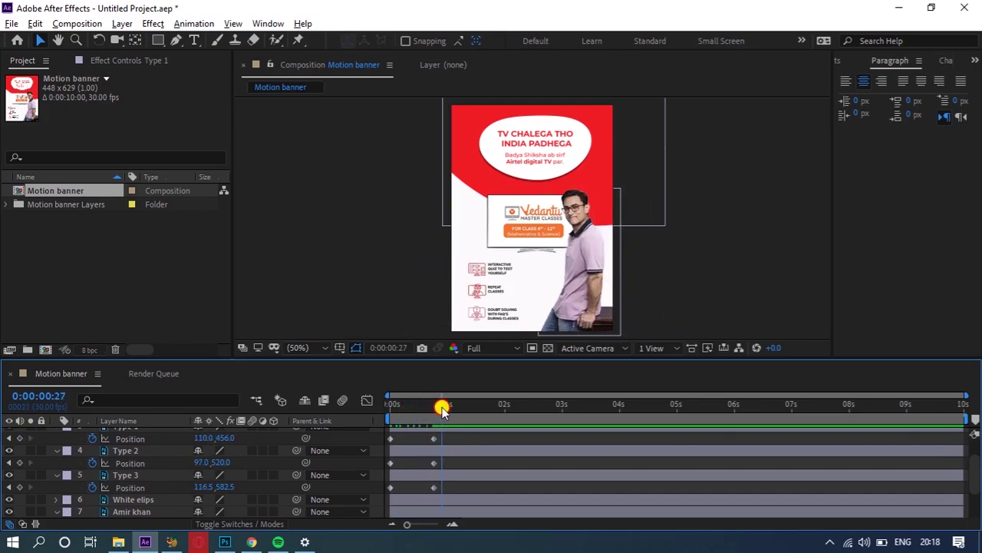
drag(433, 411, 409, 407)
click(434, 438)
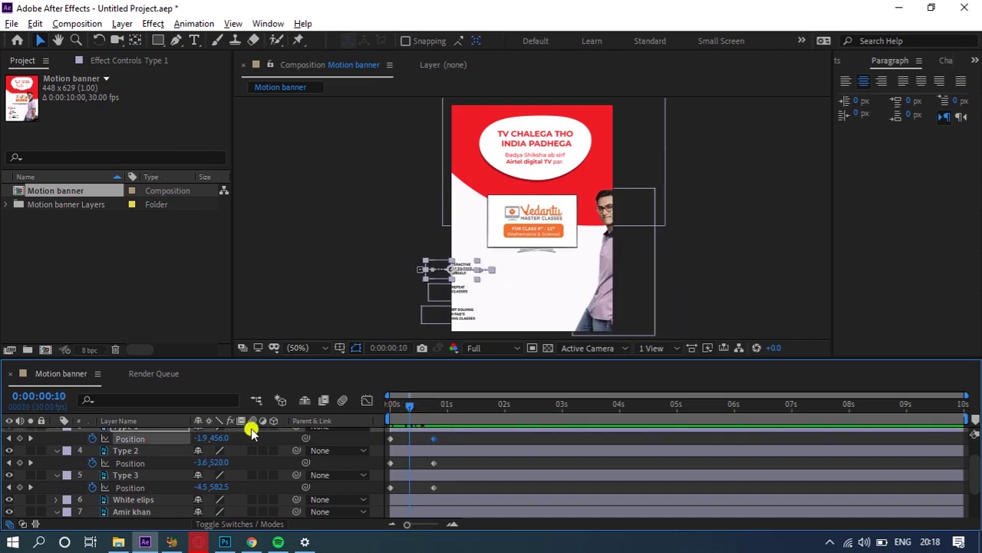
scroll(131, 479, up, 1)
click(441, 444)
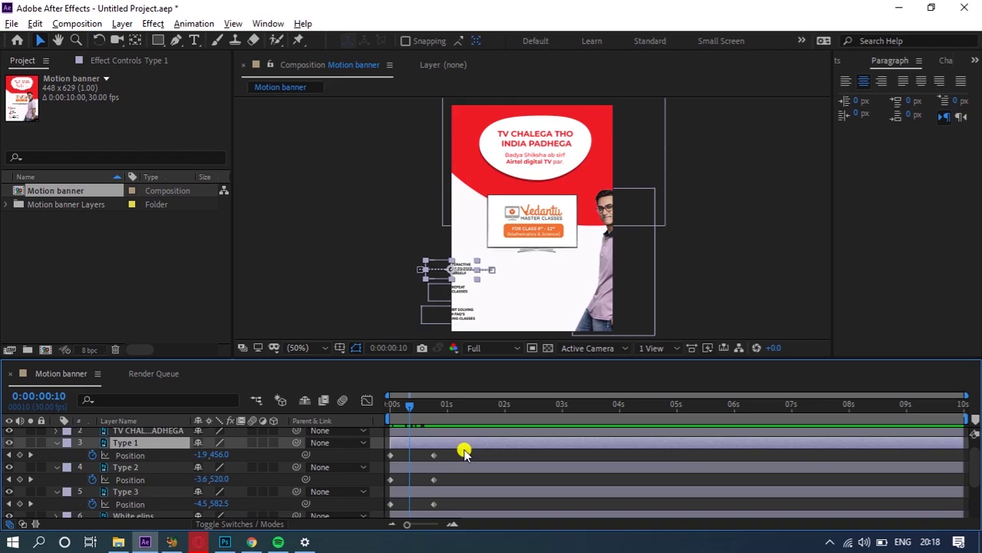
Step: Stagger the slide-ins by shifting Type 2's keyframe pair to start at about 0.17 s and Type 3's at about 0.47 s, and preview
click(154, 468)
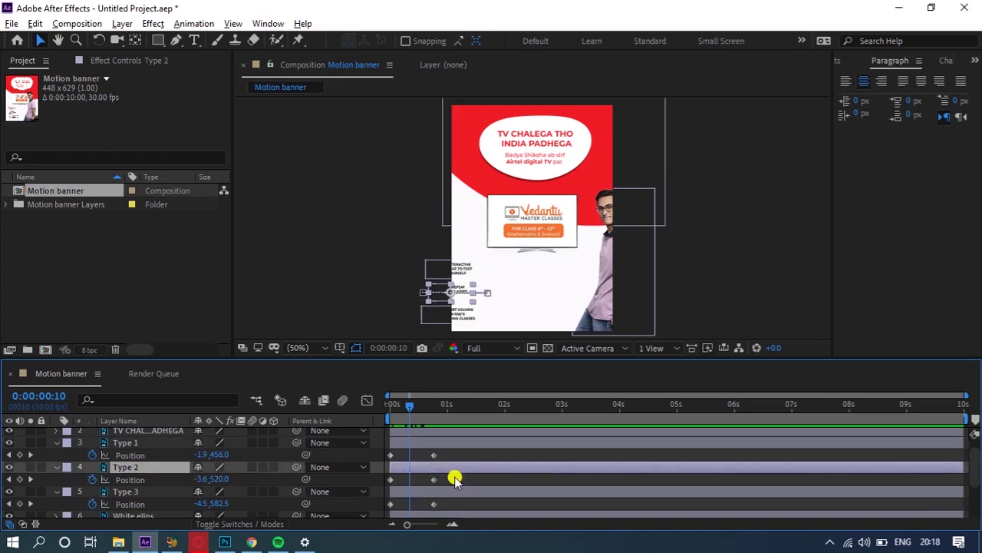
drag(450, 475, 379, 492)
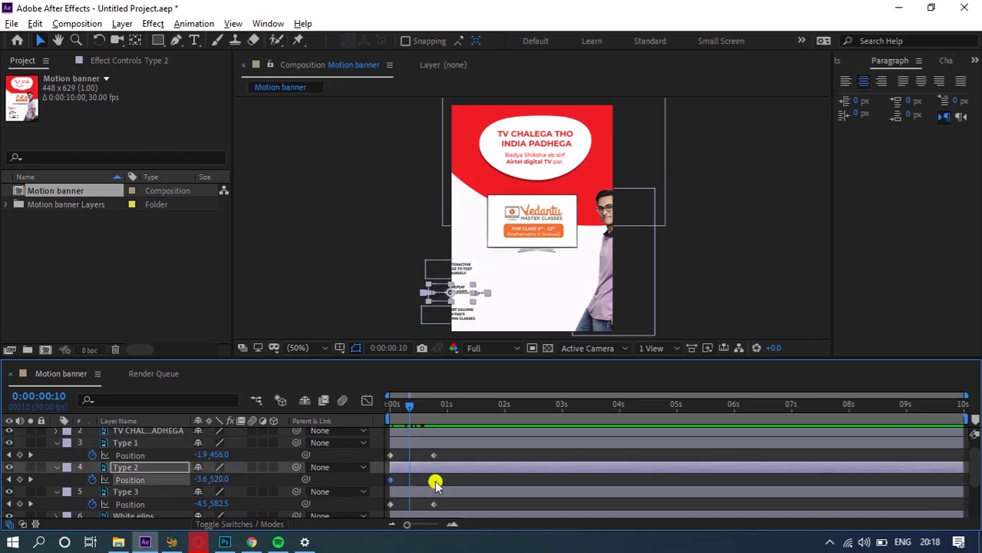
drag(437, 480, 461, 510)
click(491, 475)
drag(409, 404, 391, 414)
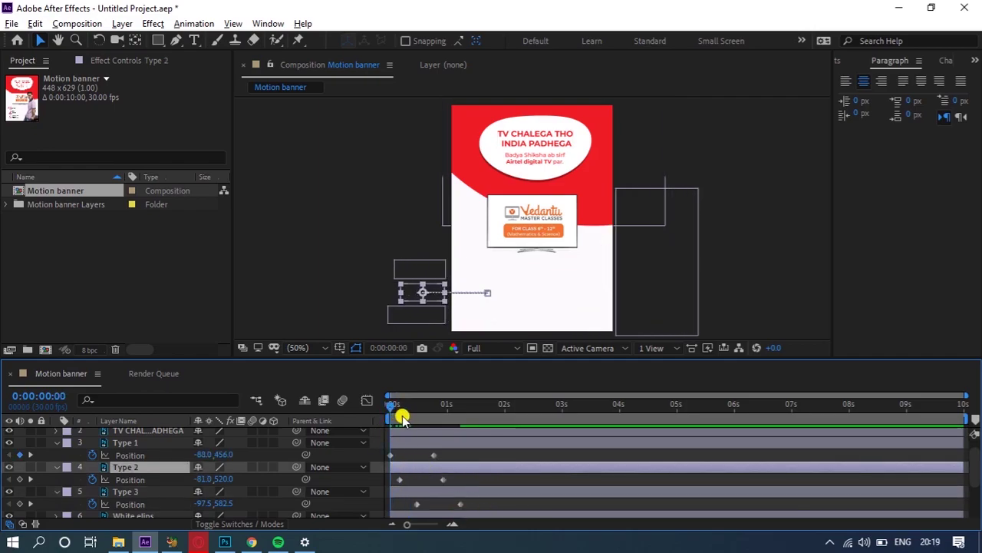
key(space)
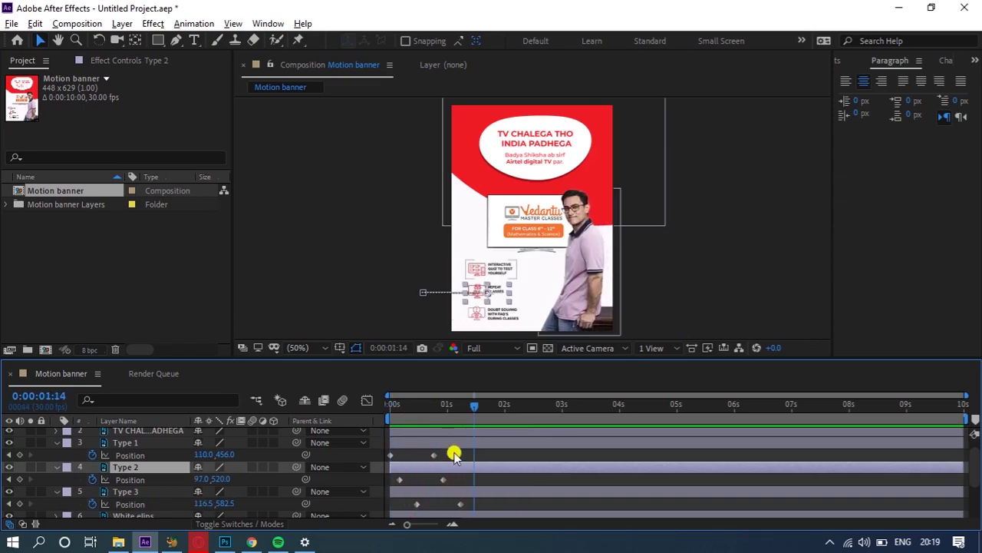
drag(407, 406, 382, 413)
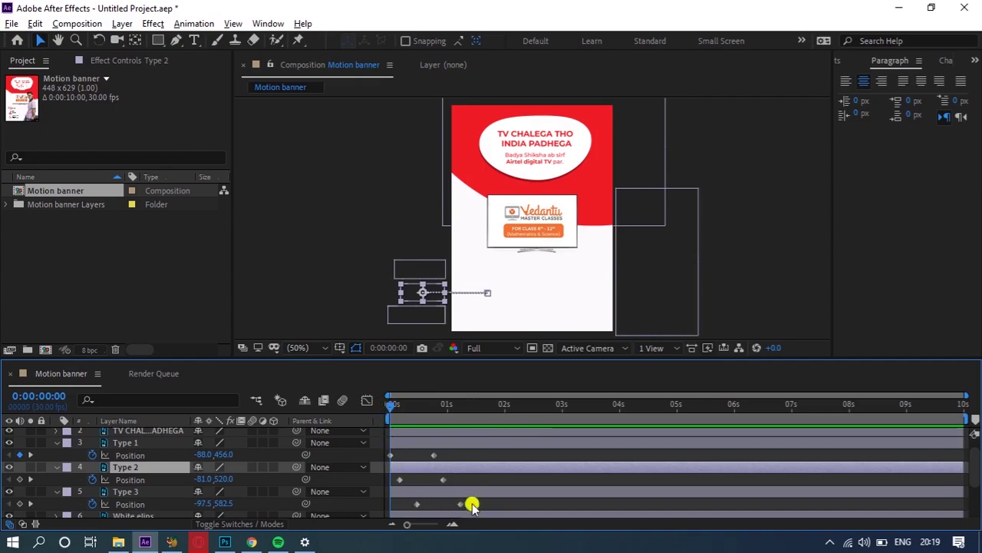
Step: Apply Easy Ease In to all Position keyframes of Type 1, Type 2 and Type 3, and preview the motion
drag(467, 453, 398, 500)
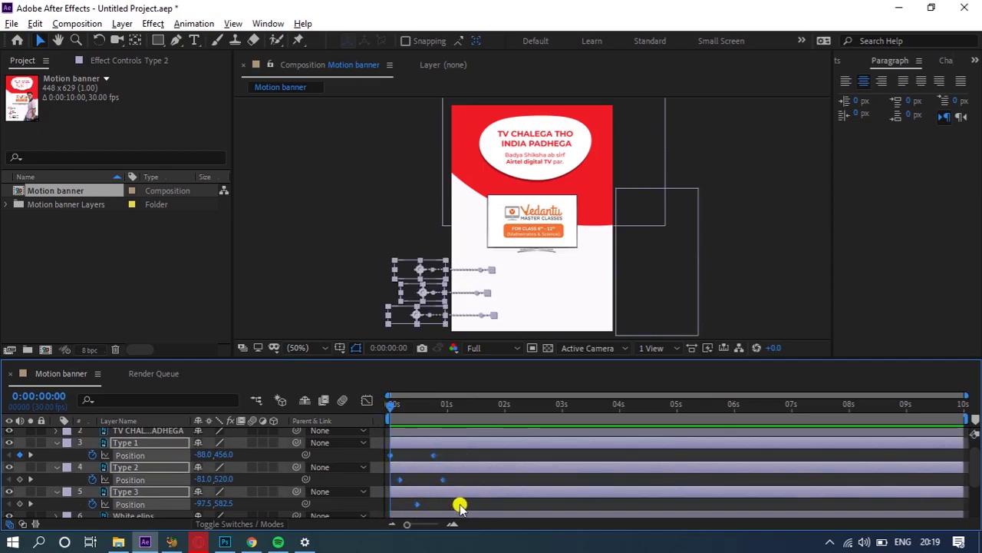
right_click(459, 509)
mouse_move(511, 494)
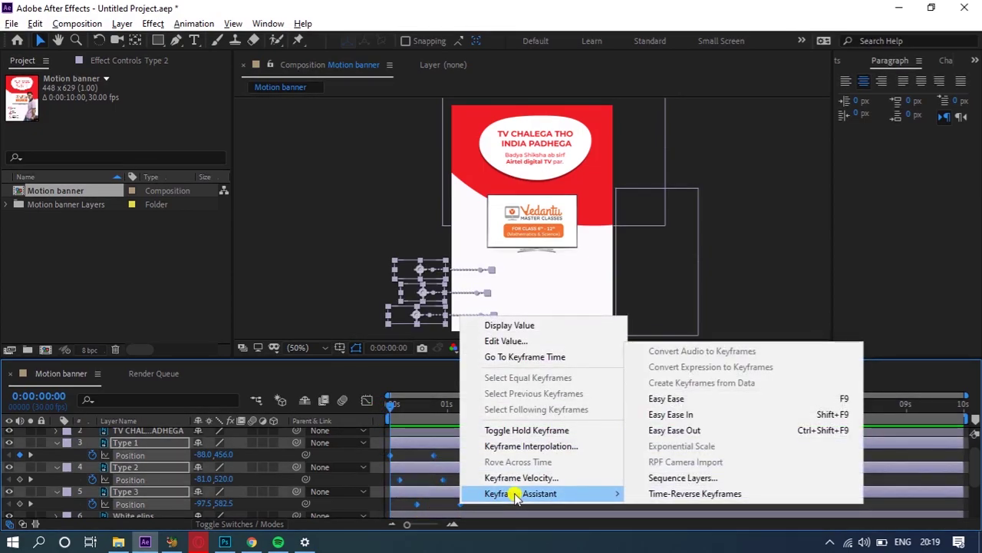
click(706, 415)
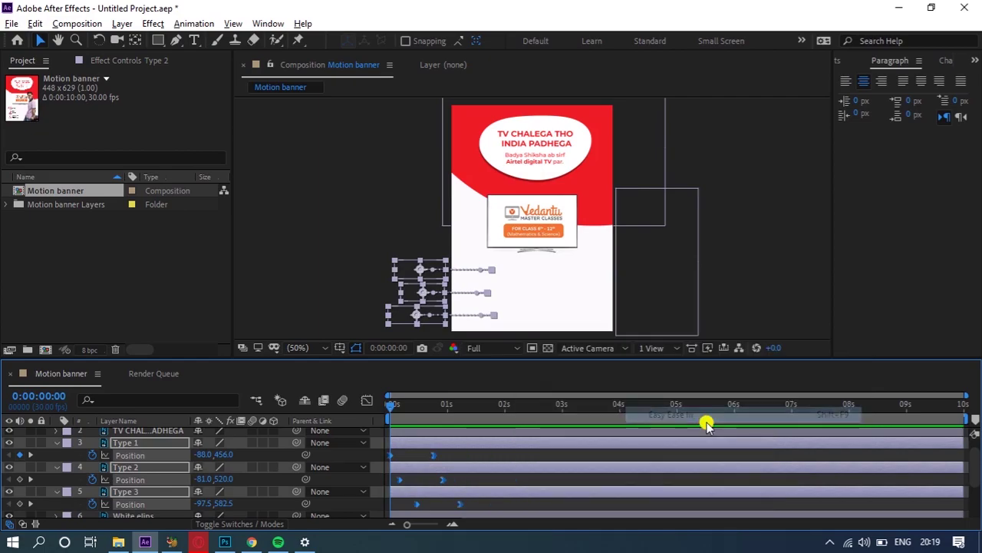
click(488, 503)
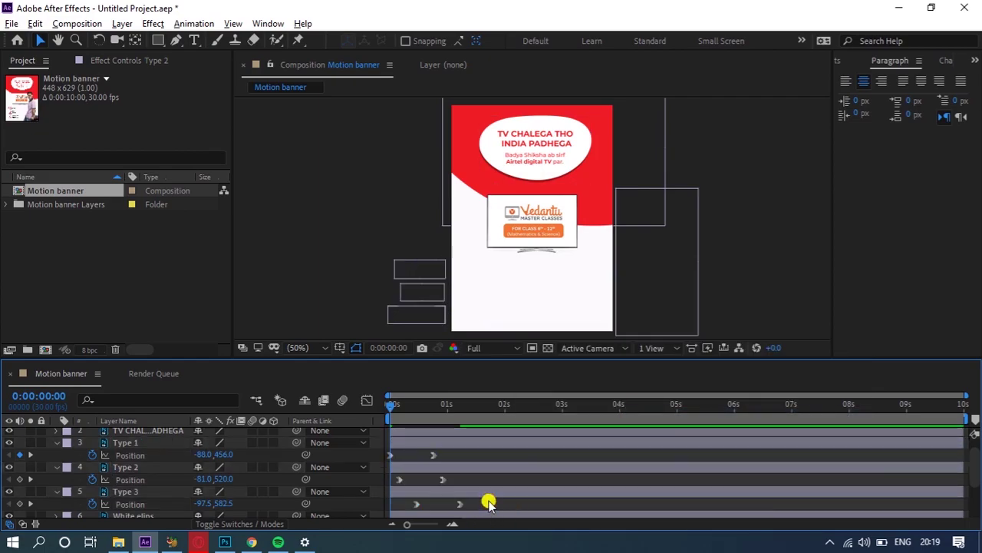
key(space)
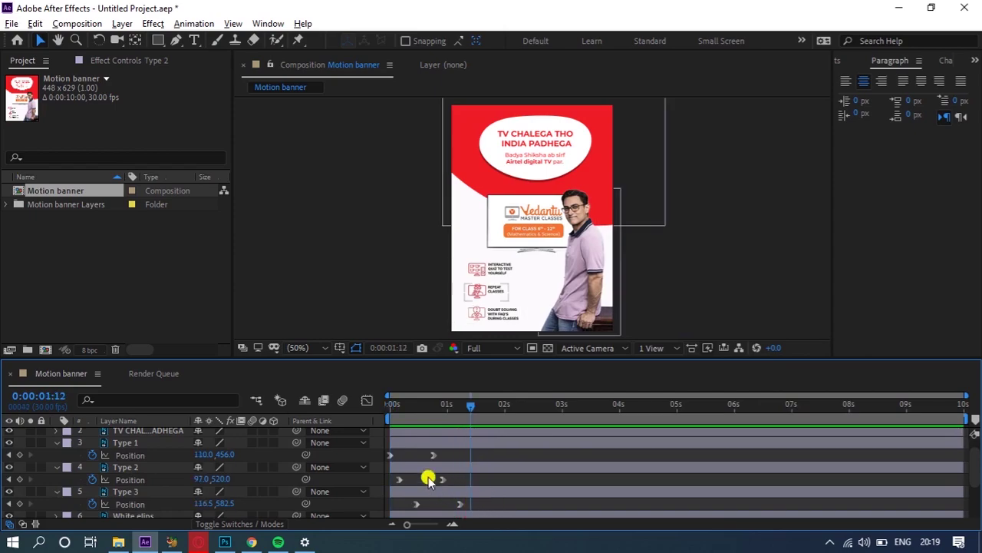
Step: Proportionally compress all the Type layers' Position keyframes so the last one falls at 0:00:00:23, and preview the faster motion
drag(479, 452, 385, 512)
drag(460, 504, 436, 503)
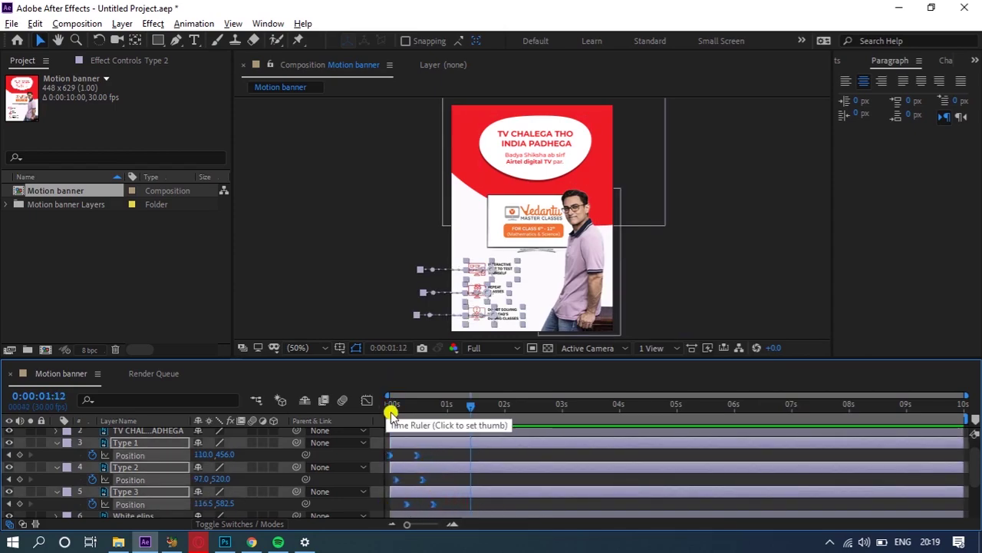
click(389, 413)
key(space)
key(space)
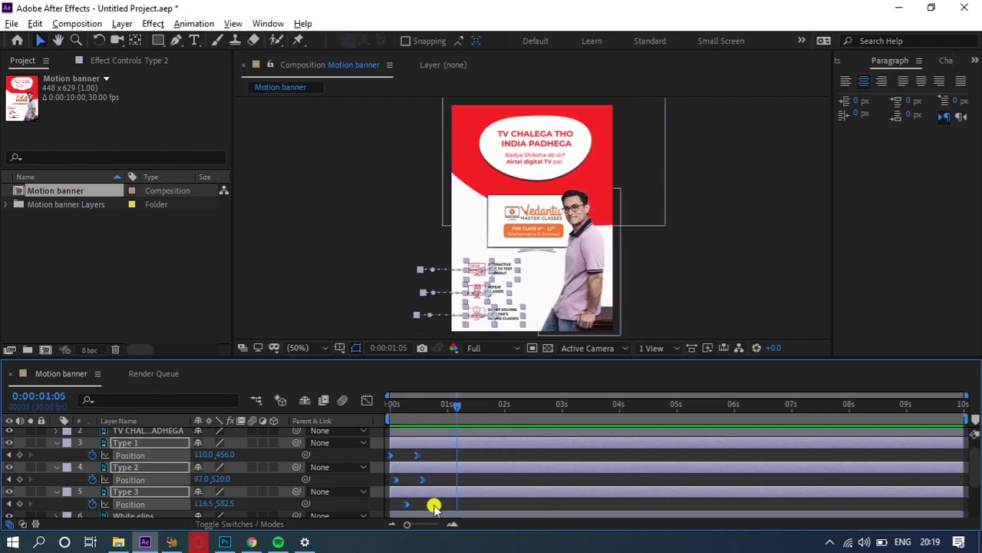
Step: Compress the selected Type layers' keyframes further so the last one falls at about 0.6 s, and replay the animation from the start
mouse_move(427, 507)
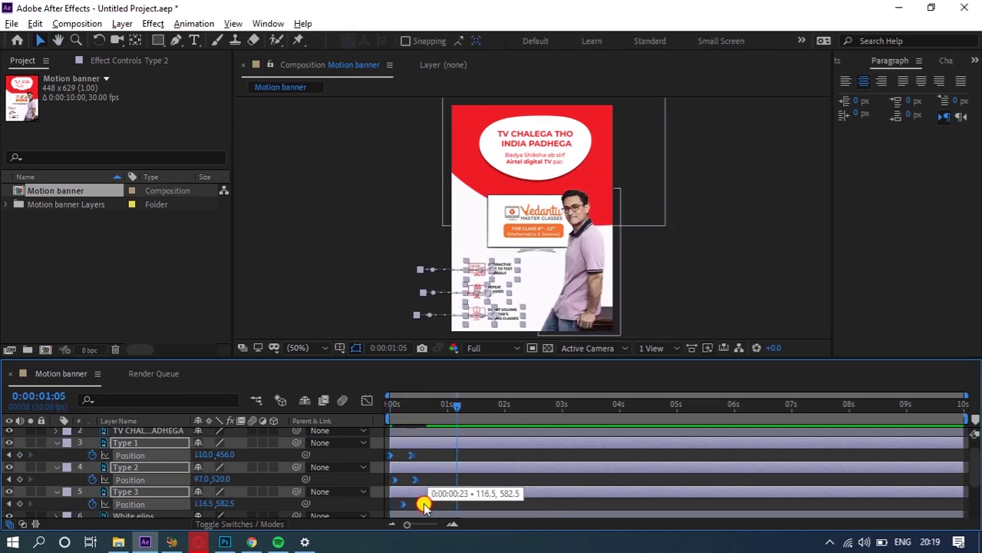
drag(399, 410, 367, 410)
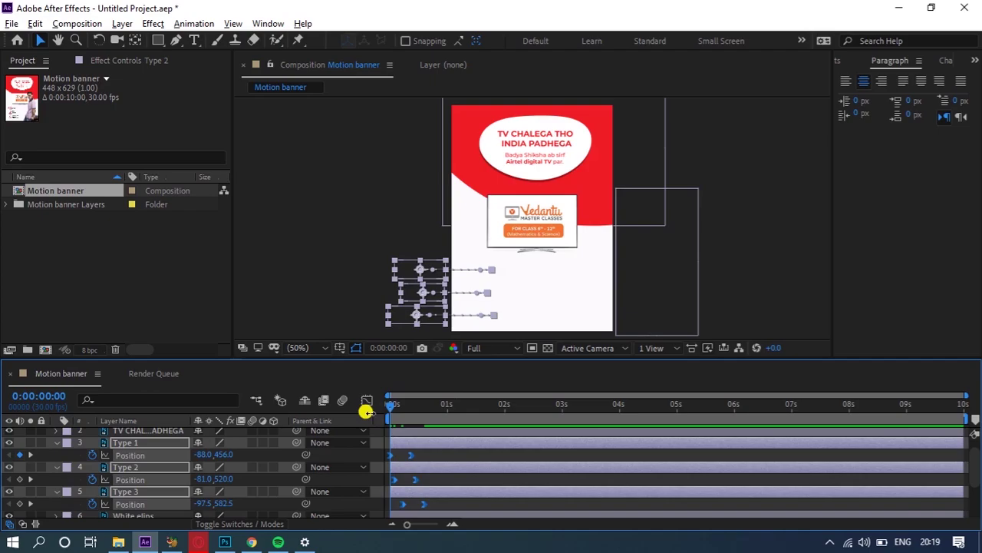
key(space)
drag(419, 407, 366, 414)
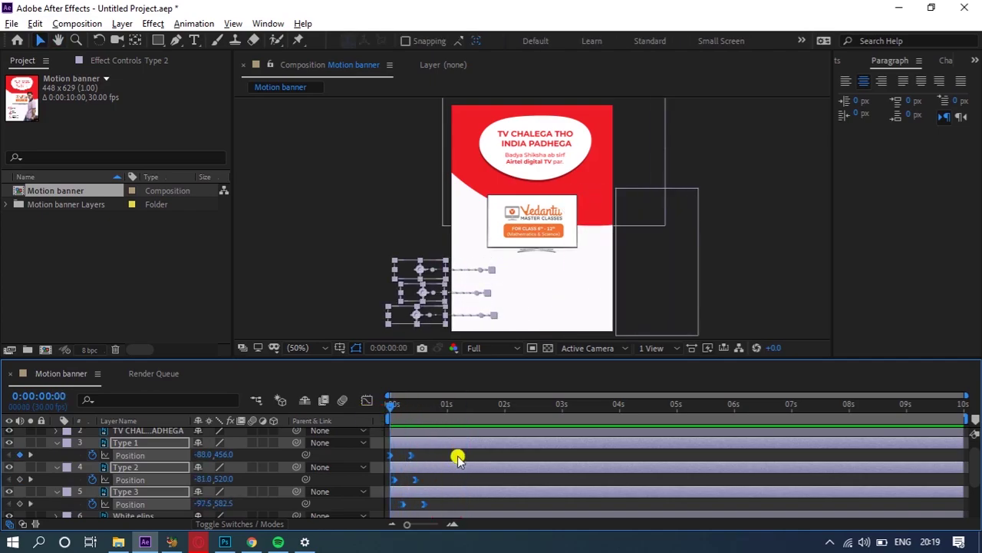
key(space)
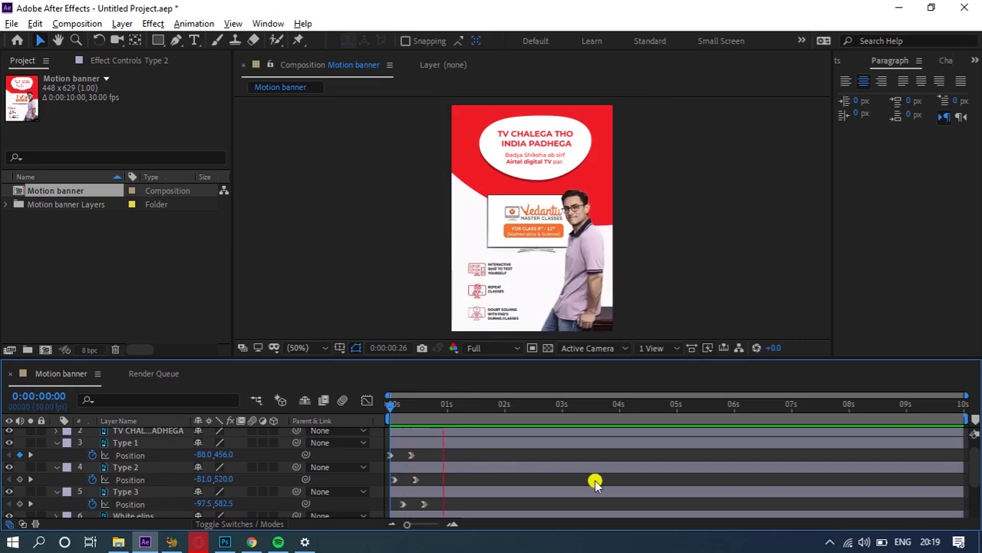
Step: Fine-tune the stagger by moving Type 3's Position keyframes to start at about 0.2 s and Type 2's at about 0.1 s, and preview
key(space)
drag(445, 505, 404, 506)
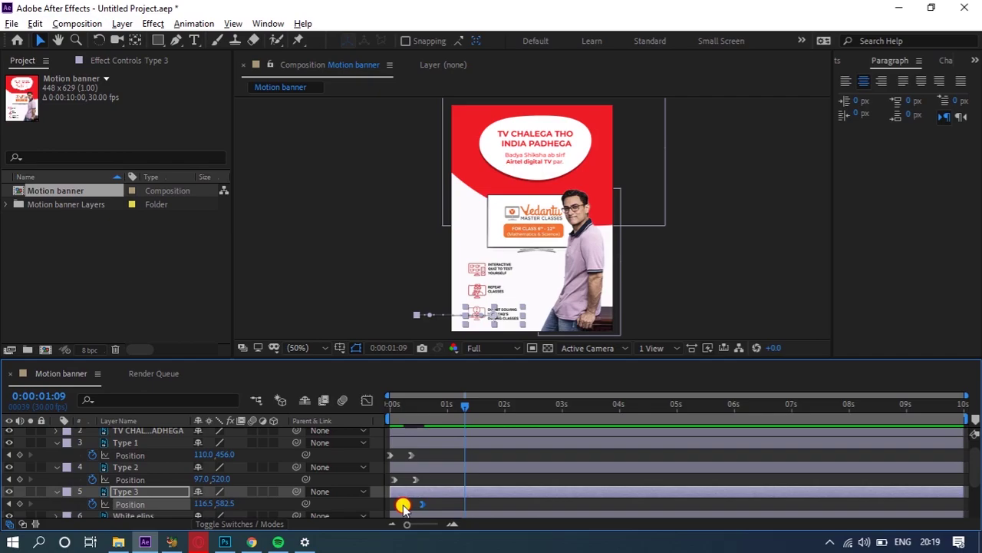
click(395, 415)
drag(424, 479, 394, 481)
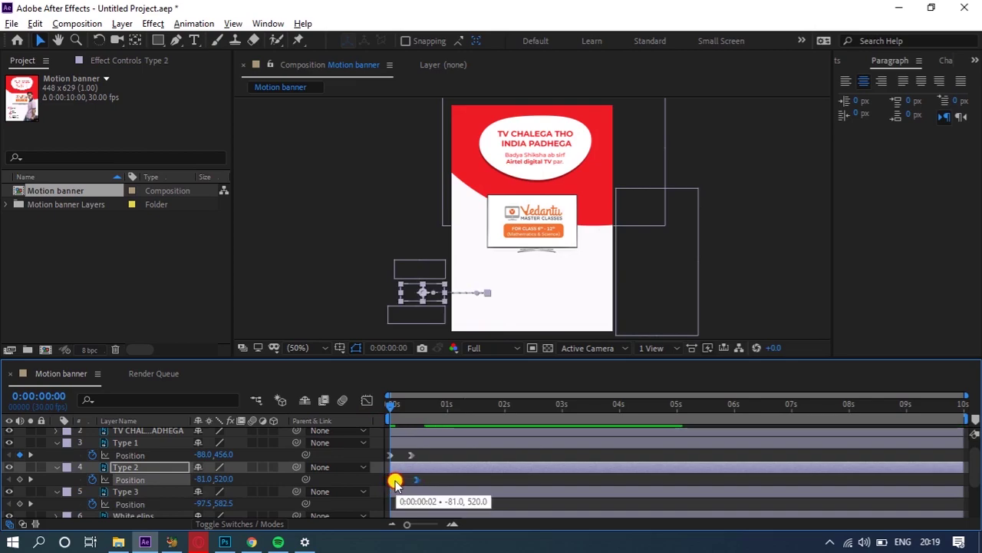
click(449, 481)
key(space)
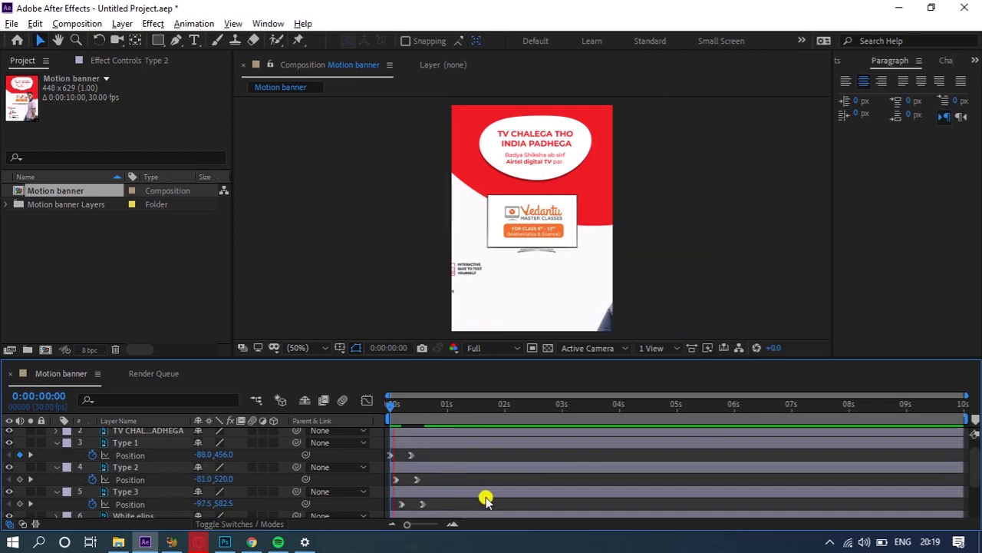
key(space)
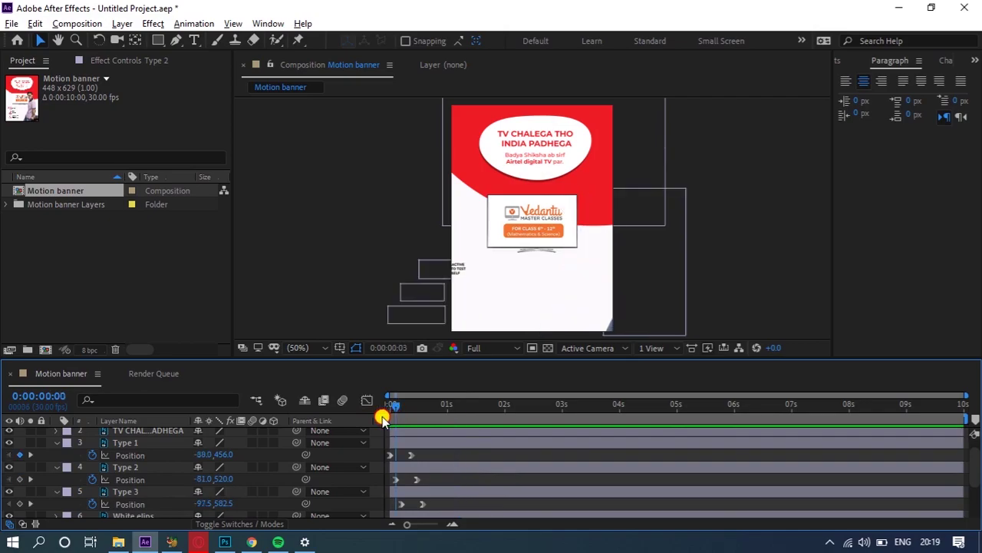
key(space)
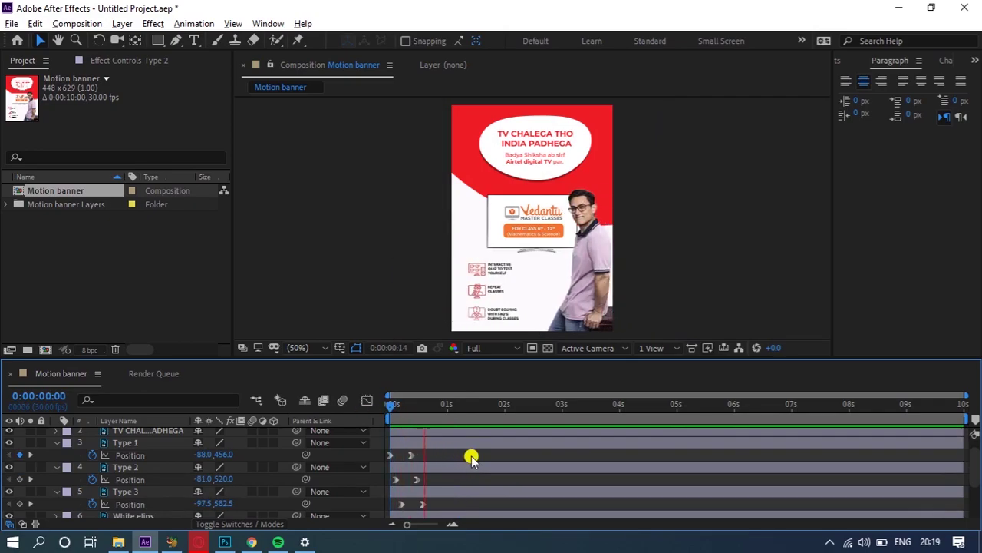
key(space)
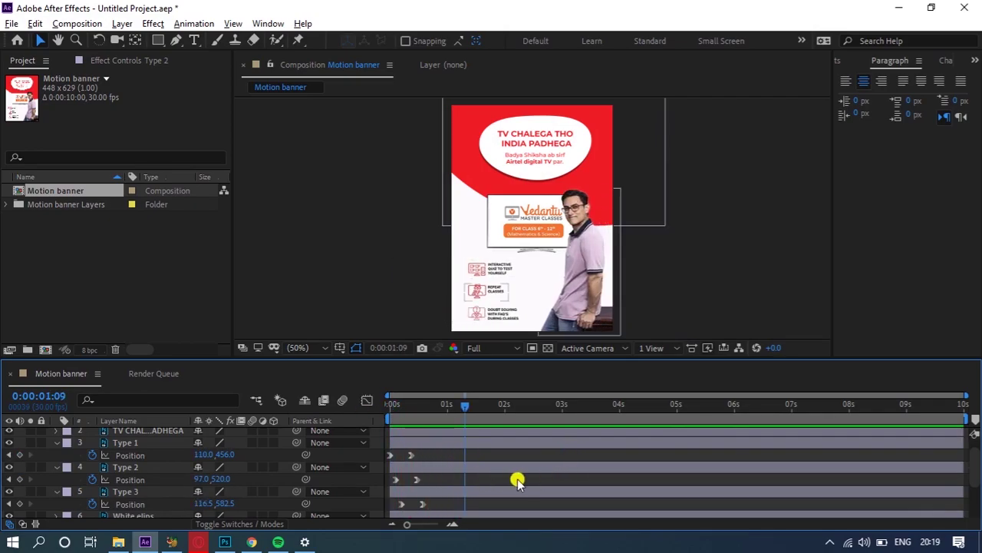
Step: Collapse the Type 1, Type 2 and Type 3 layers and set their label colour to Red
click(461, 443)
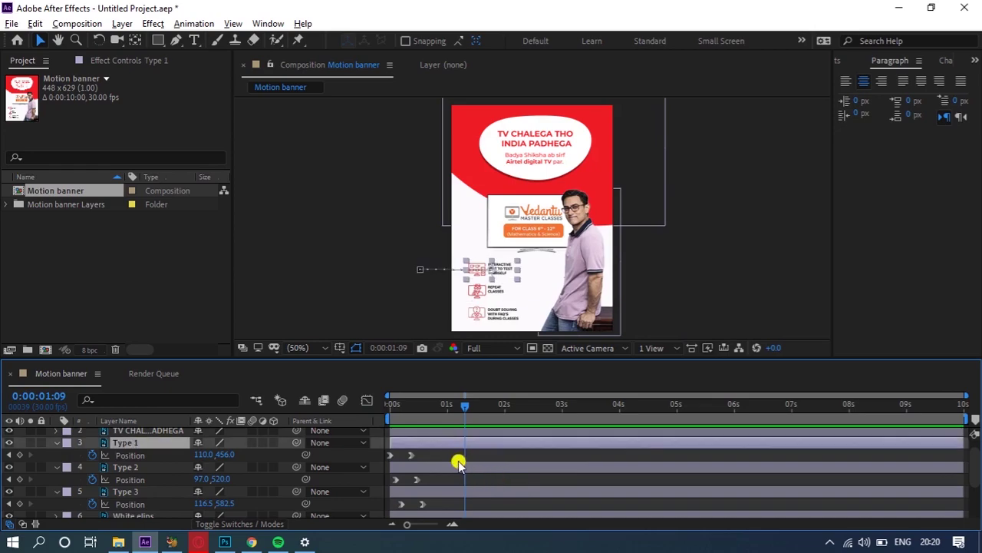
shift+click(458, 467)
shift+click(459, 491)
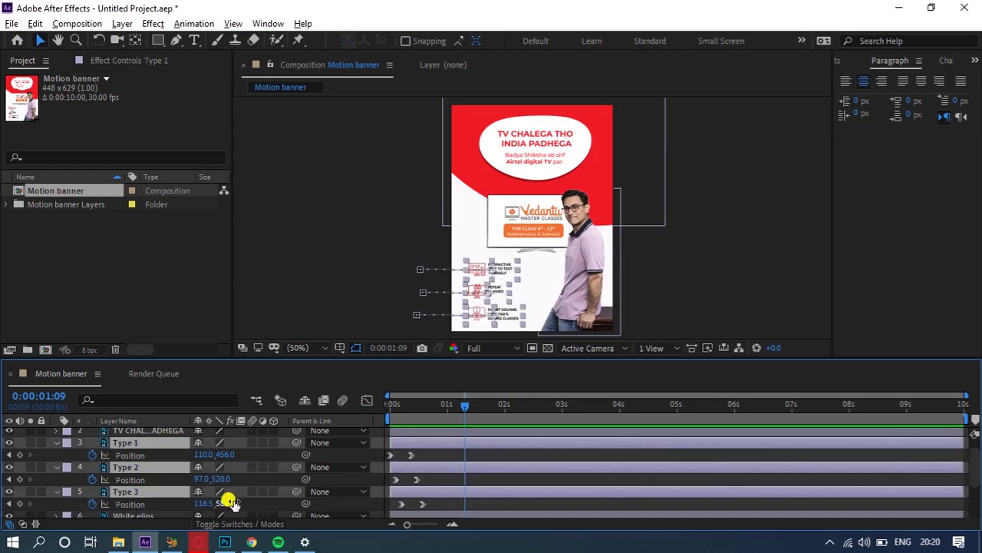
key(u)
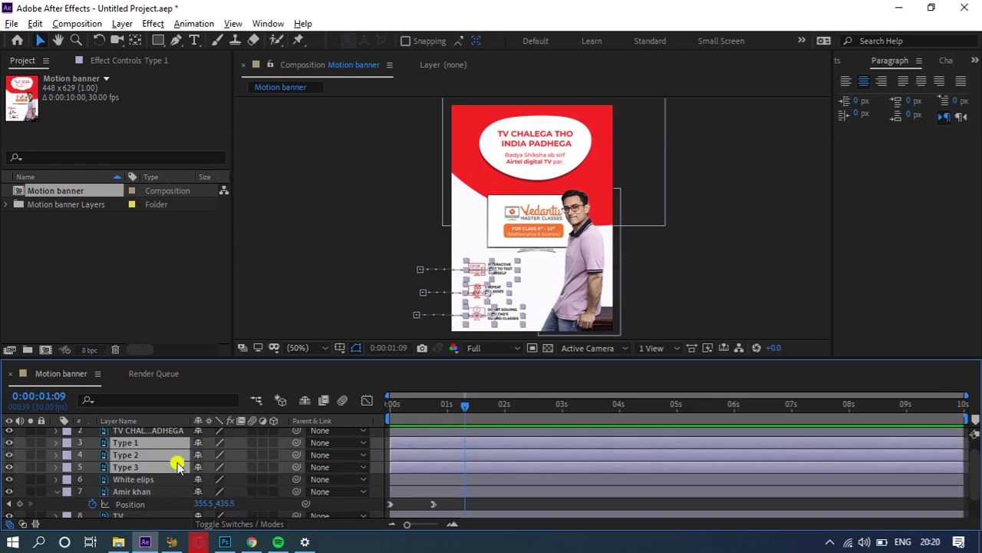
right_click(125, 445)
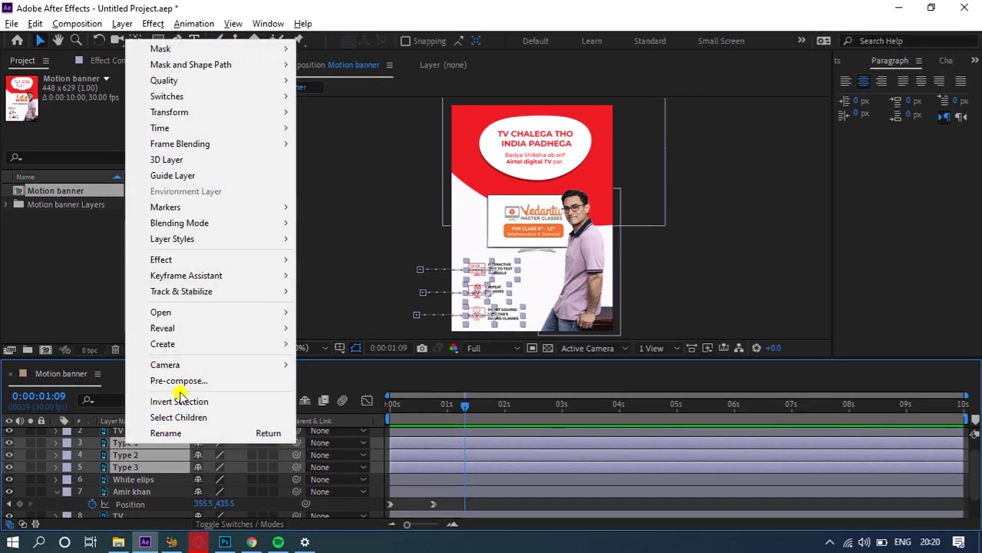
click(66, 442)
click(66, 442)
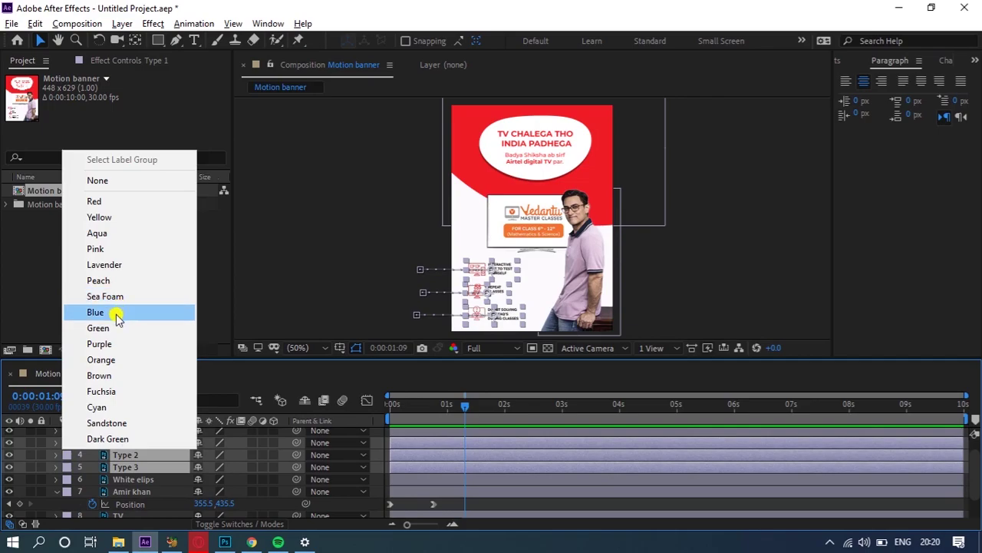
click(108, 201)
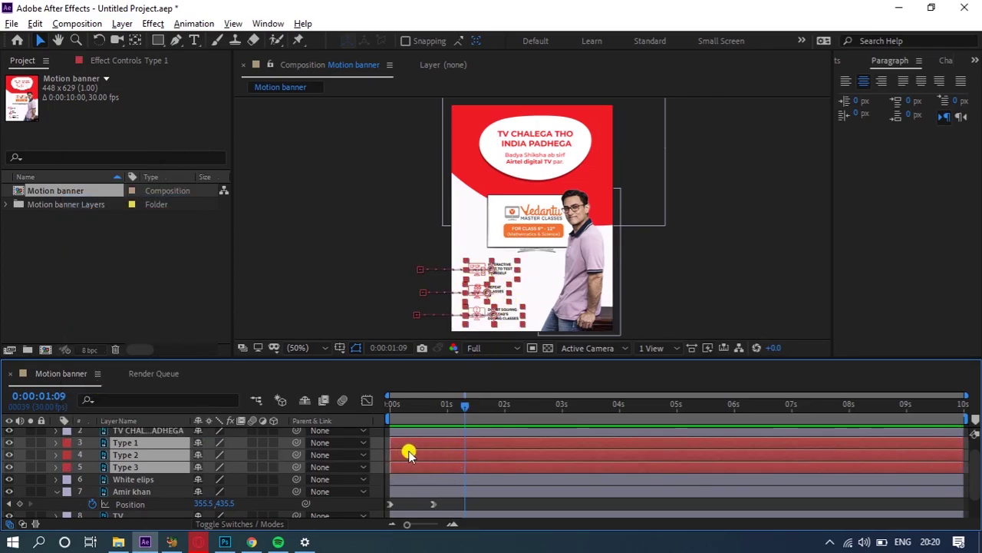
Step: Set the label colour of the Amir khan layer to orange
click(434, 480)
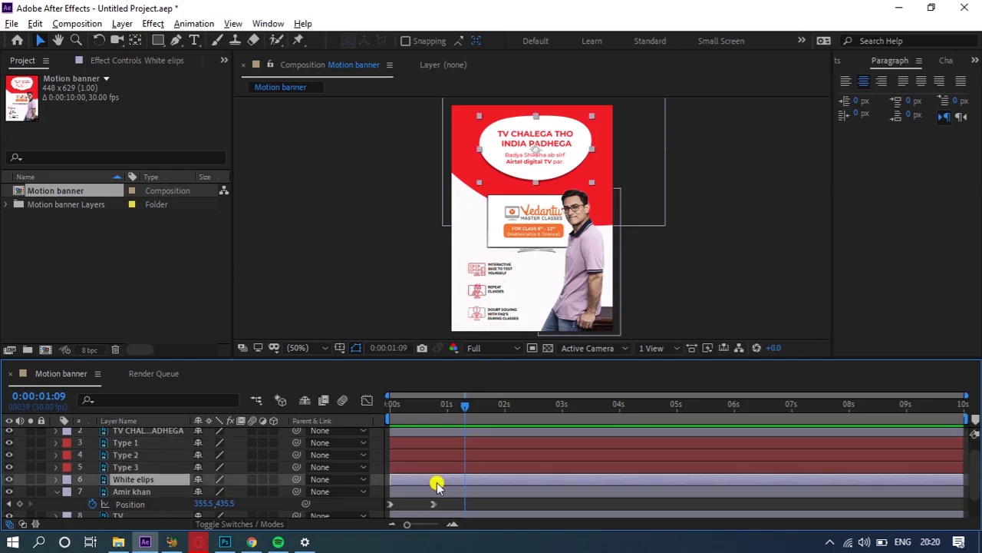
click(235, 493)
click(66, 491)
click(96, 282)
click(67, 491)
click(93, 408)
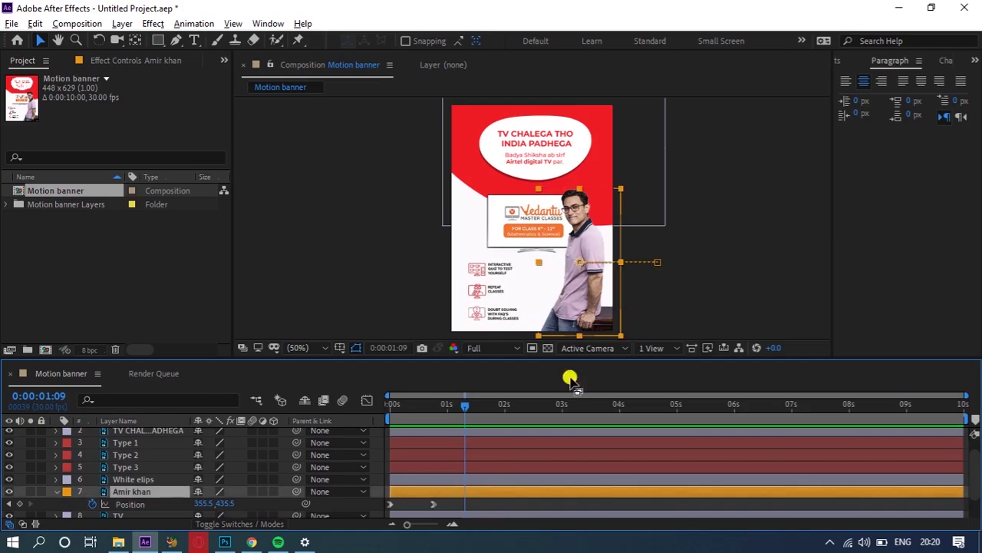
Step: Set the label colour of the TV layer to blue
scroll(495, 491, down, 2)
click(462, 491)
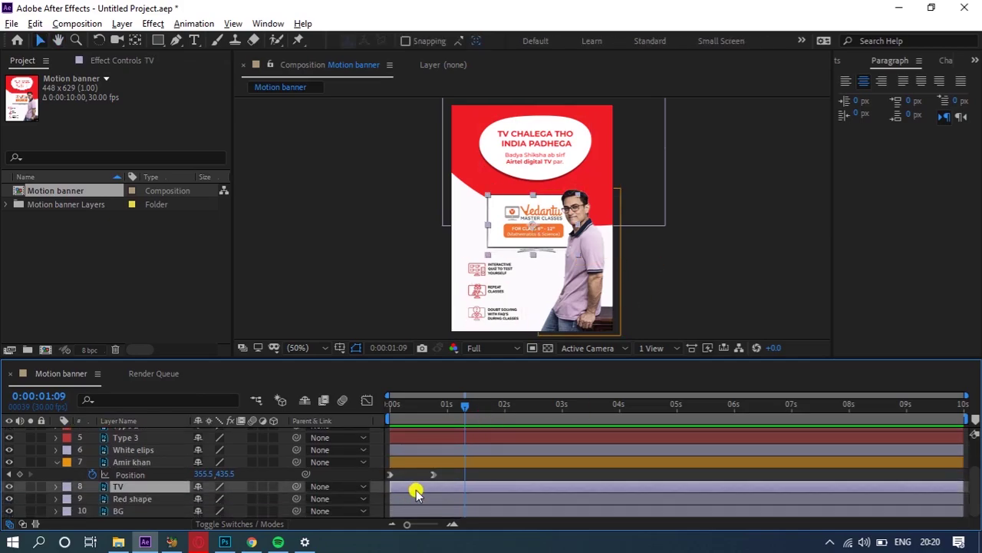
click(63, 486)
click(87, 358)
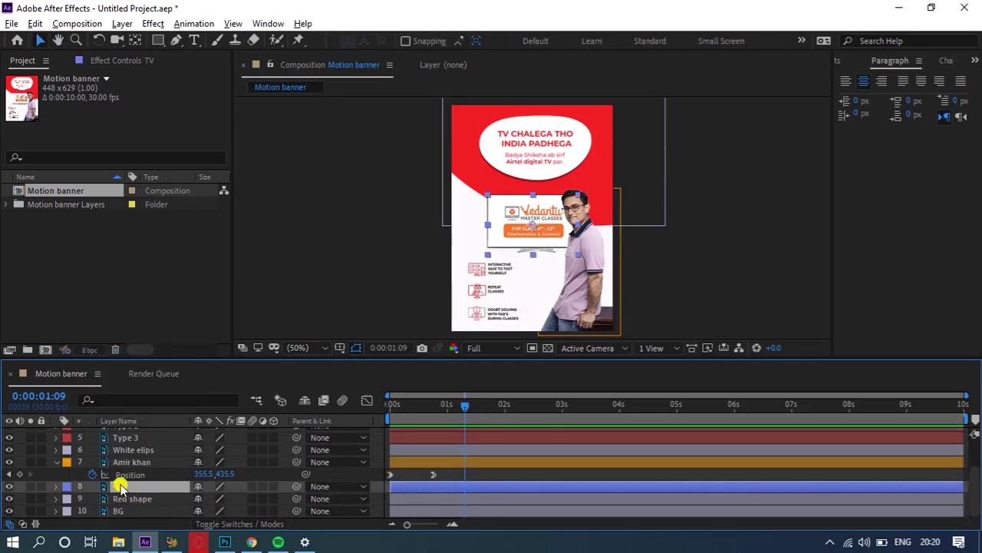
Step: Keyframe the TV layer's Scale from 0% at 0:00:01:08 to 100% at about 1.8 s
key(s)
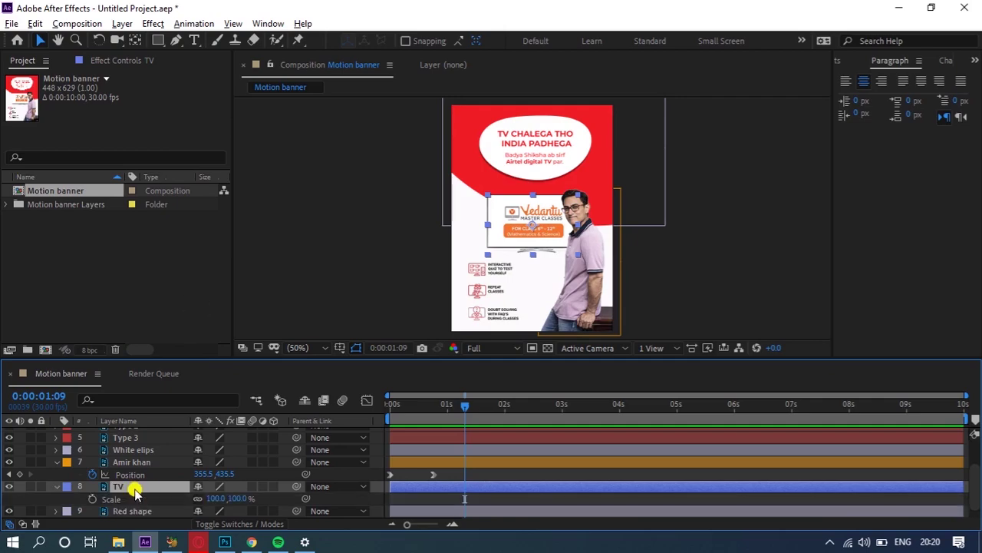
click(92, 499)
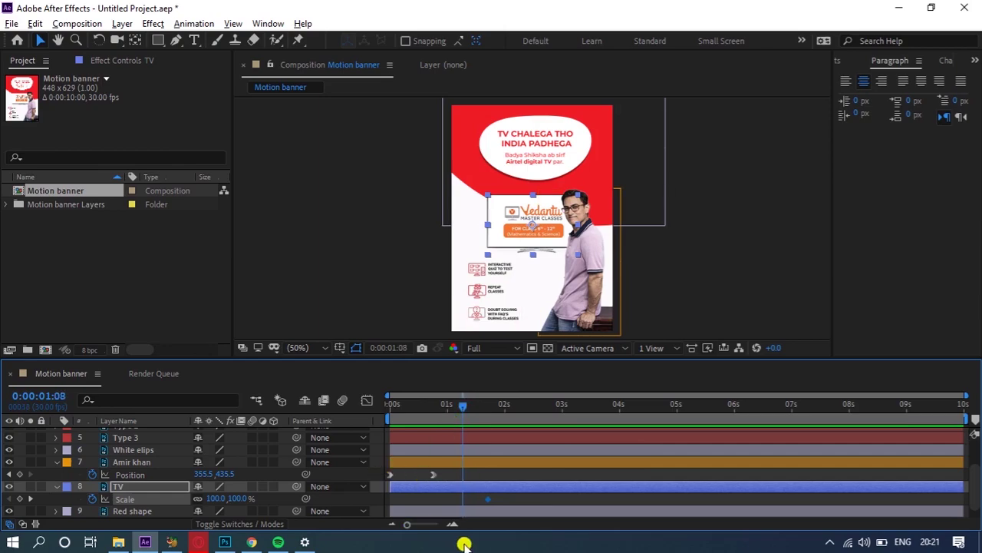
click(498, 501)
drag(488, 499, 492, 502)
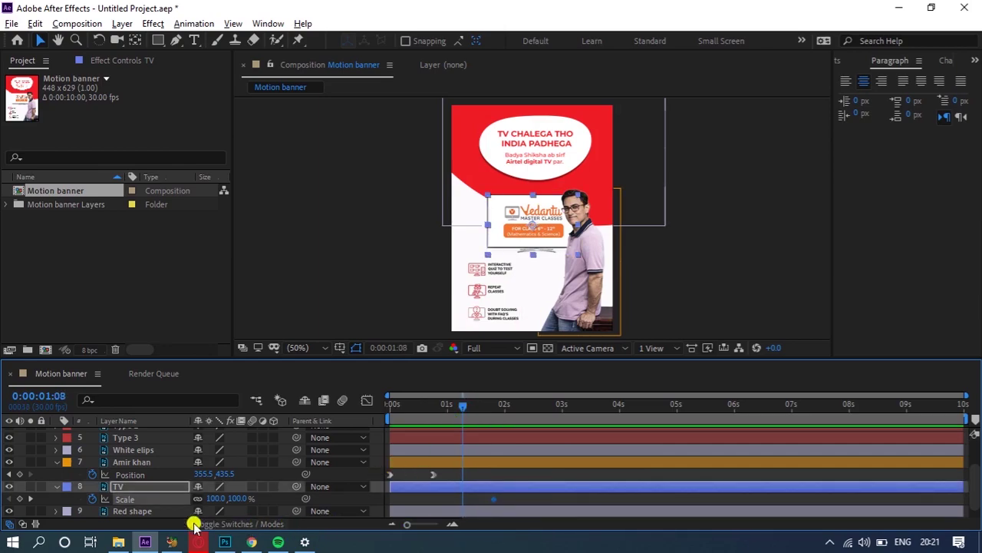
click(213, 498)
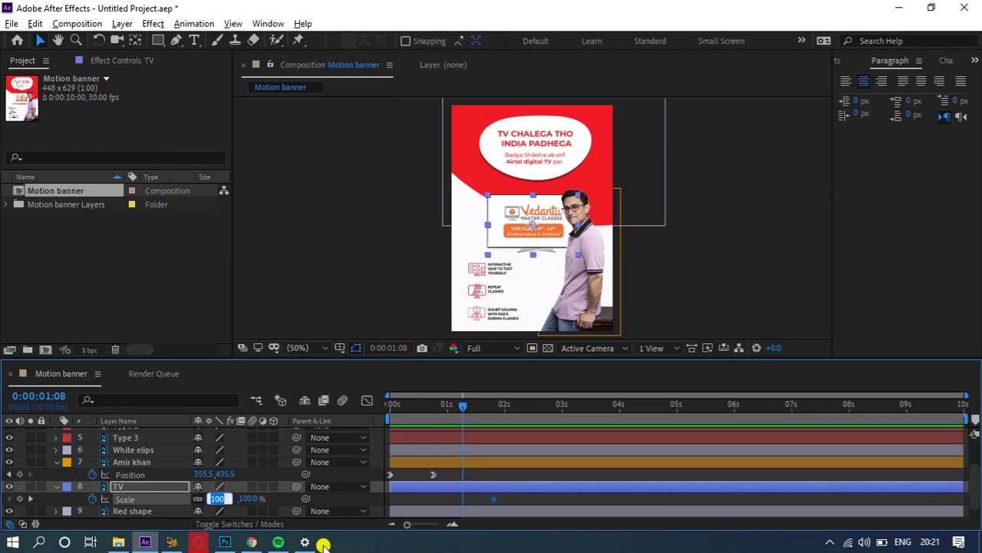
text(0)
key(Return)
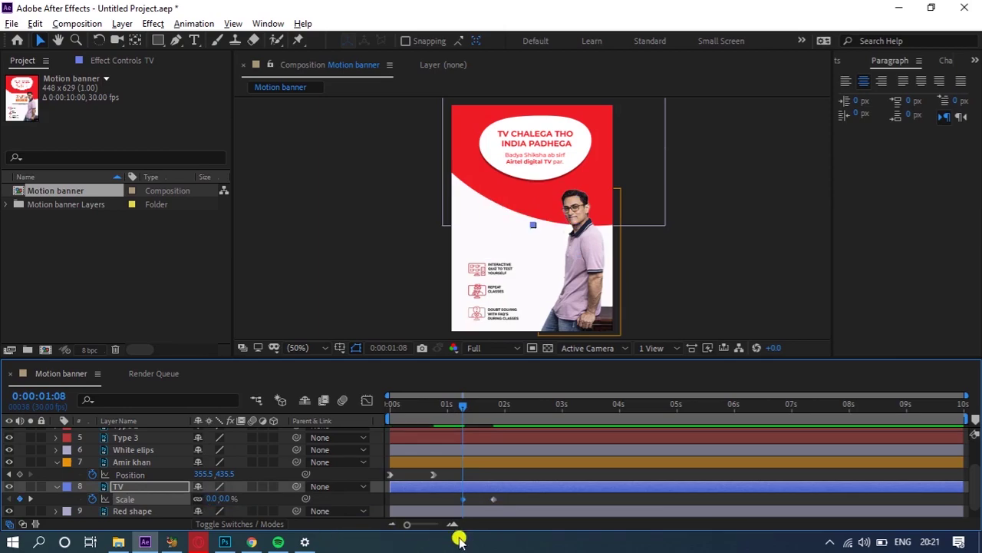
Step: Move the TV's 100% Scale keyframe to about 2.1 s, add a 110% overshoot keyframe at 0:00:01:24, and preview from 0:00:01:08
click(541, 503)
drag(464, 407, 494, 405)
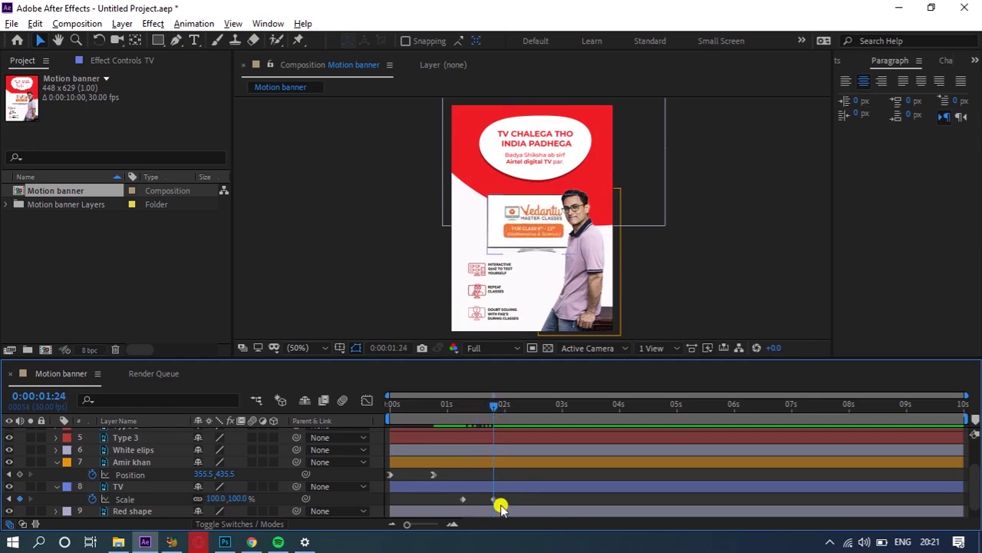
drag(496, 500, 512, 499)
click(214, 498)
text(11)
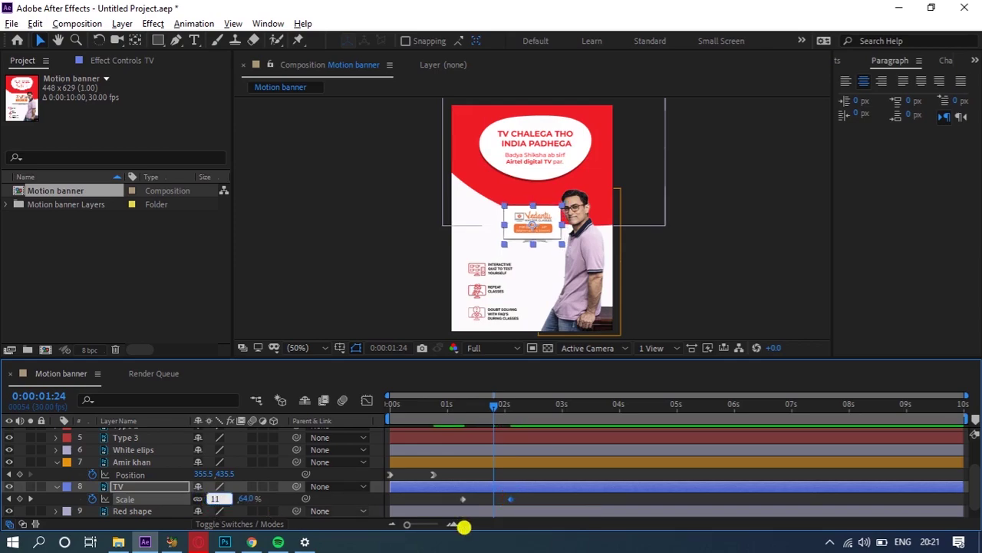
text(0)
key(Return)
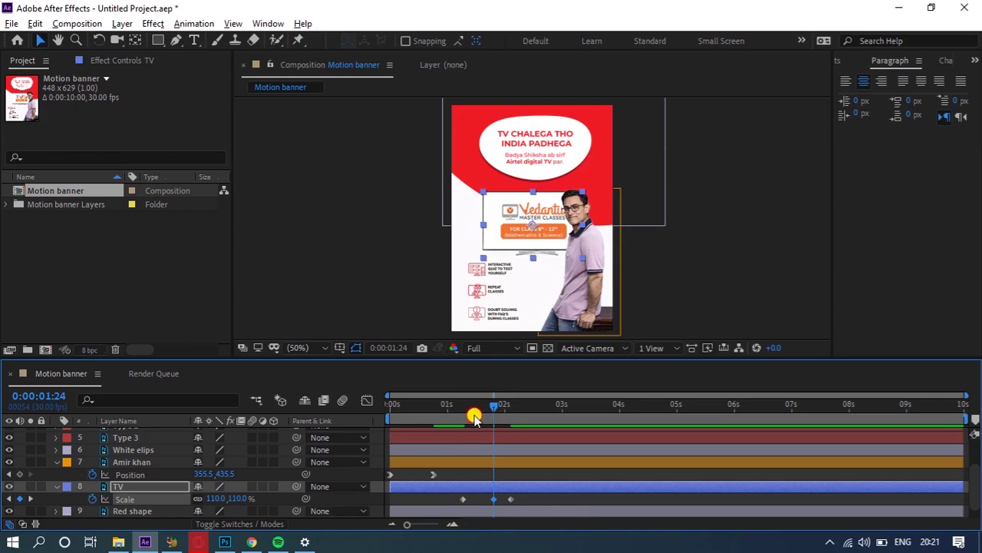
drag(475, 415, 468, 427)
key(space)
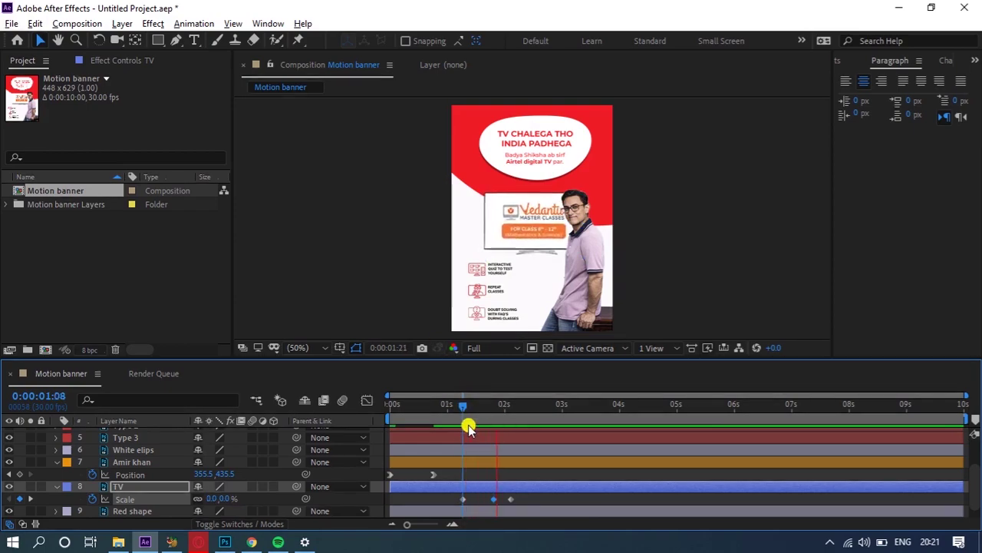
Step: Apply Easy Ease to the TV's three Scale keyframes, compress them proportionally so the last falls at about 2 s, and preview
drag(526, 490, 462, 497)
right_click(462, 499)
mouse_move(519, 486)
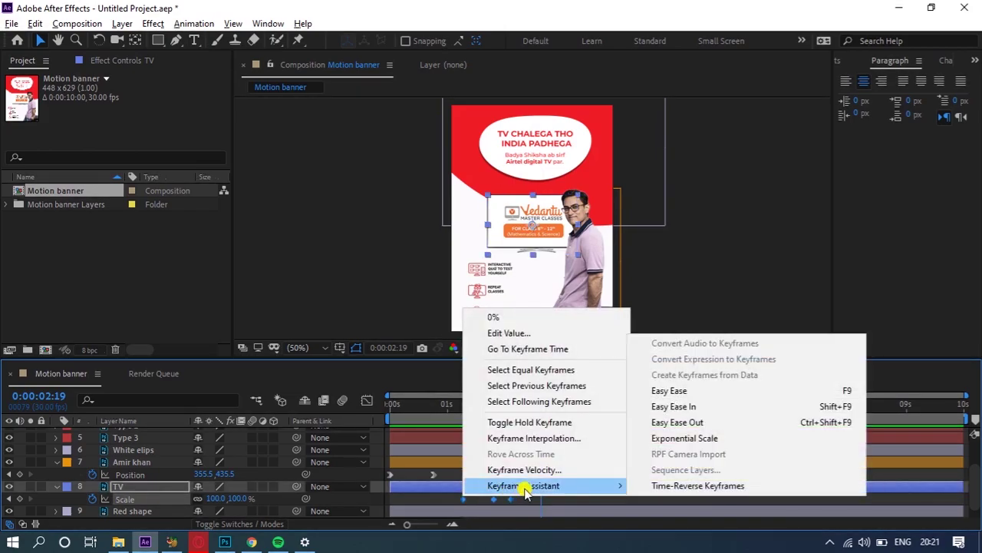
click(668, 391)
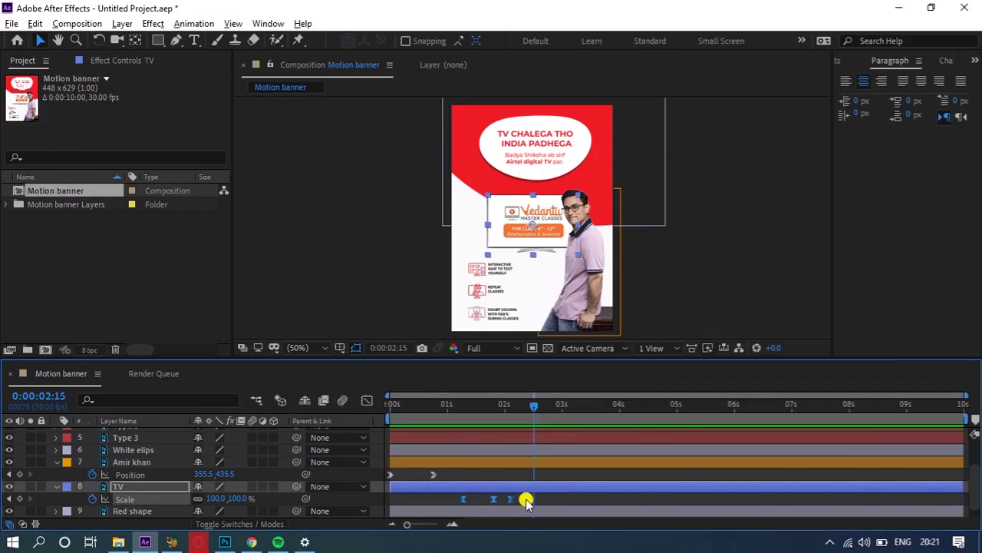
drag(524, 500, 503, 500)
click(466, 408)
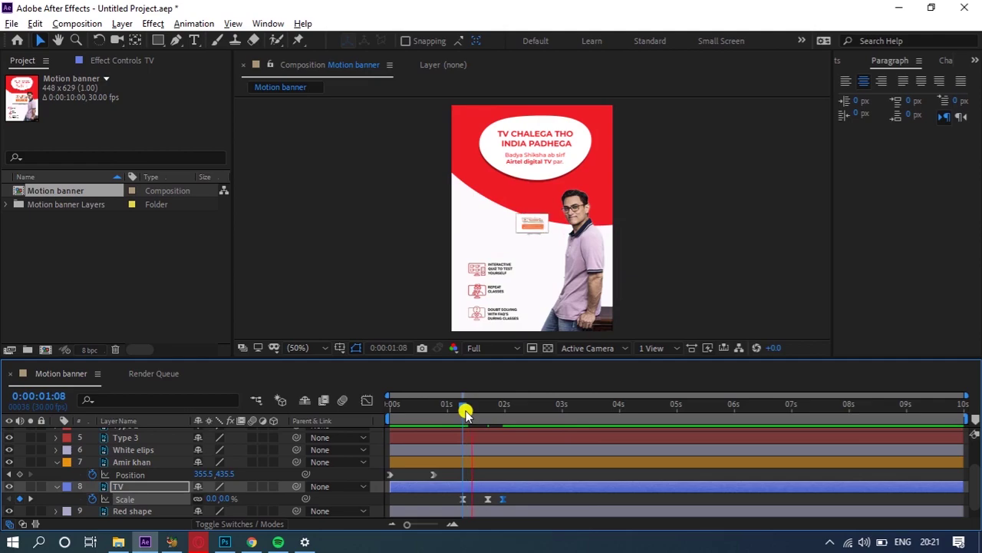
key(space)
Step: Reshape the TV Scale speed curve in the Graph Editor by lengthening the ease handles into sharper peaks, and preview from 0:00:01:05
drag(448, 495, 522, 505)
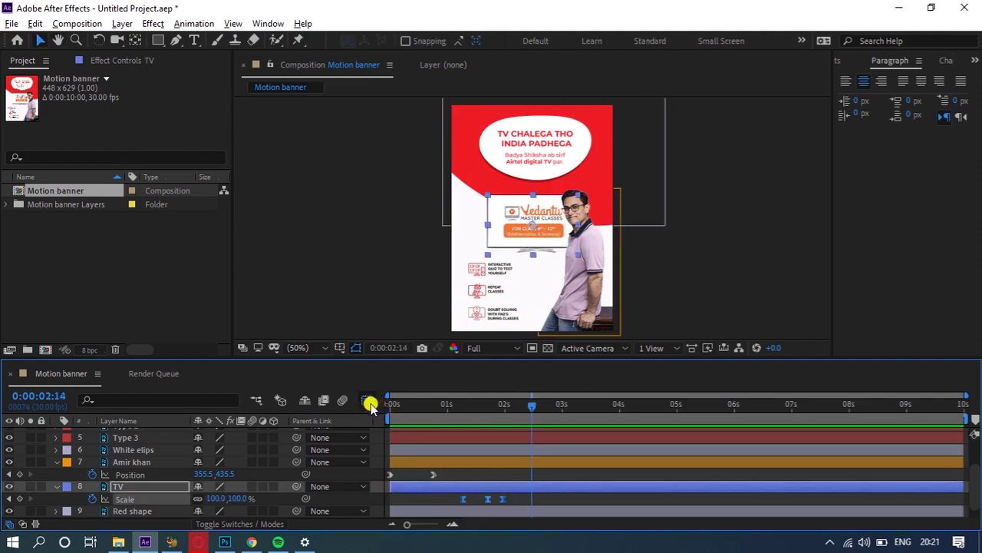
click(367, 400)
drag(541, 463, 453, 491)
drag(407, 524, 428, 524)
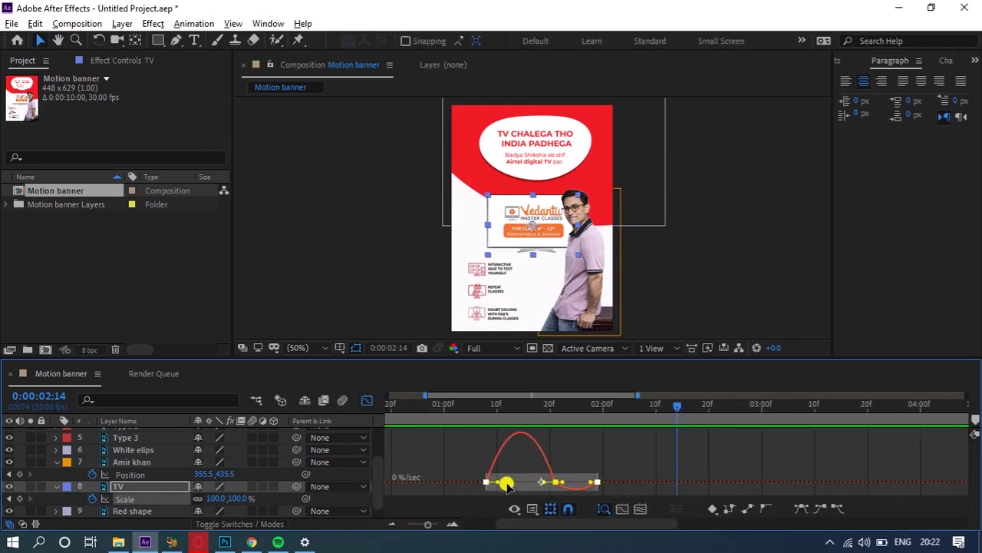
drag(494, 482, 573, 481)
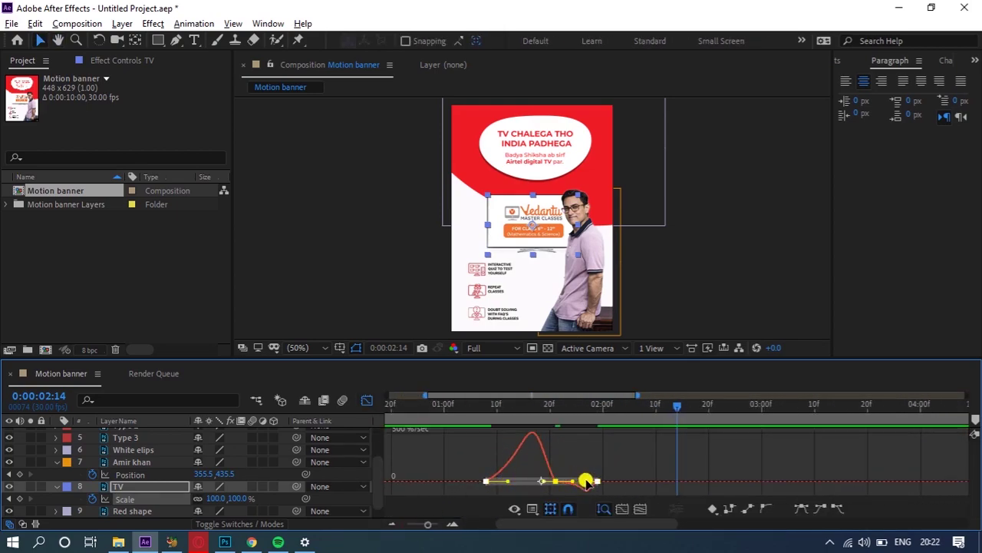
drag(590, 481, 578, 485)
click(493, 414)
drag(492, 414, 467, 412)
key(space)
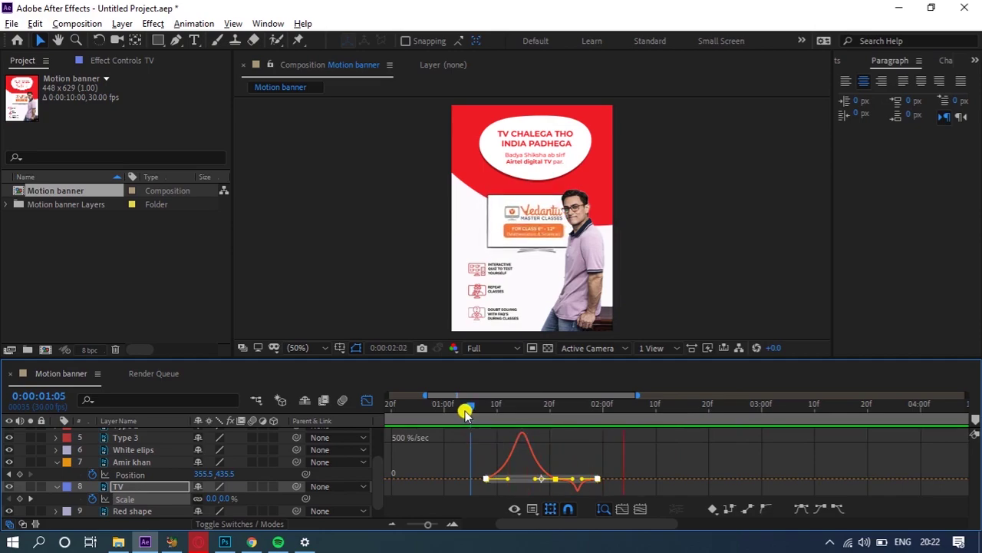
Step: Return to the keyframe view, compress the TV's Scale keyframes so the last falls at about 1.7 s, and replay from 0:00:01:08
click(368, 401)
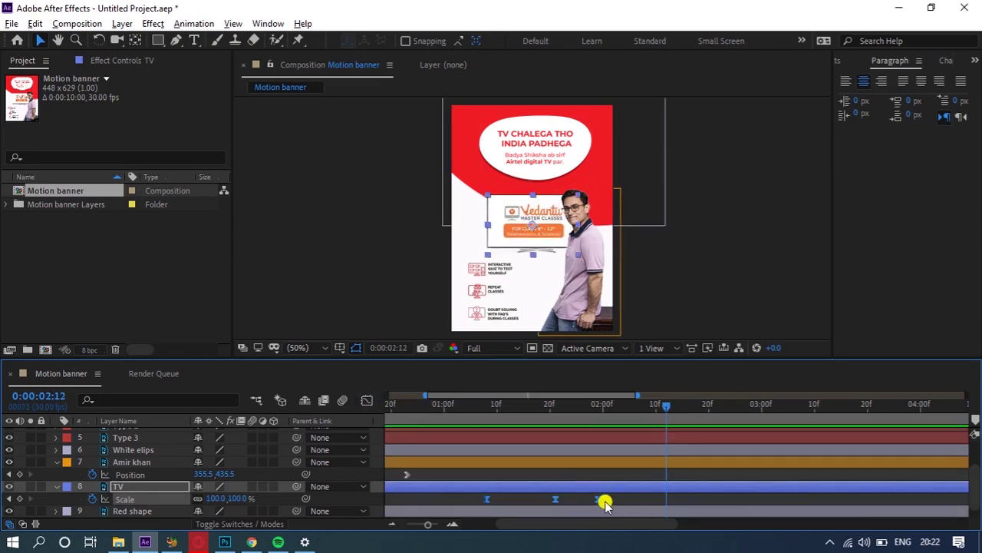
drag(598, 501, 564, 502)
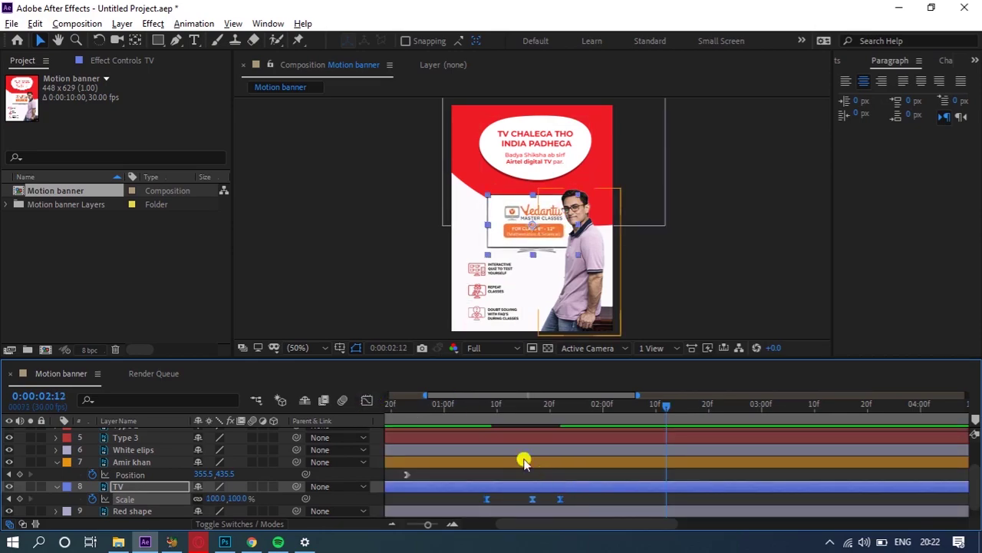
click(490, 413)
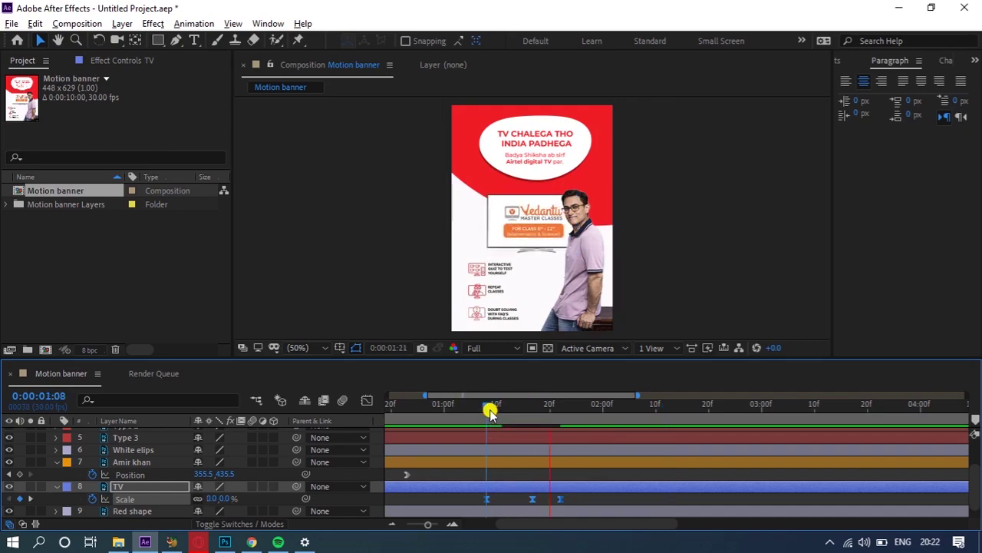
Step: Preview the whole animation from 0:00:00:00 and show the full 10-second timeline
key(space)
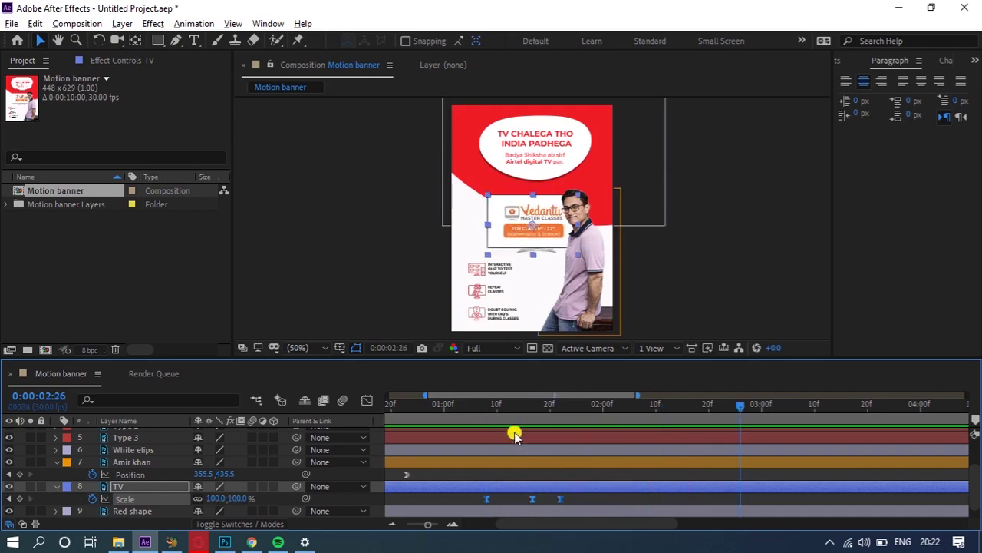
click(581, 500)
drag(522, 461, 639, 446)
drag(596, 415, 341, 419)
key(space)
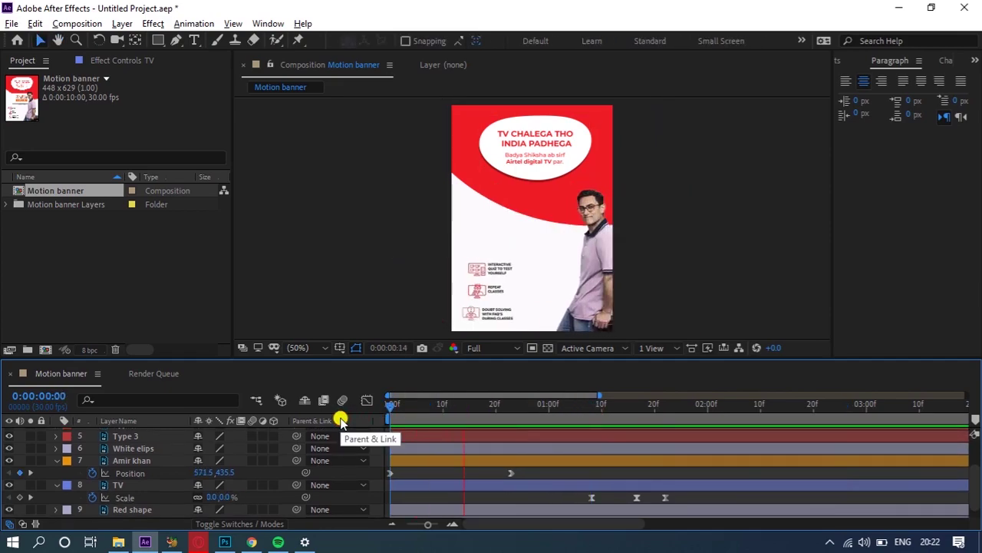
key(space)
drag(586, 412, 365, 437)
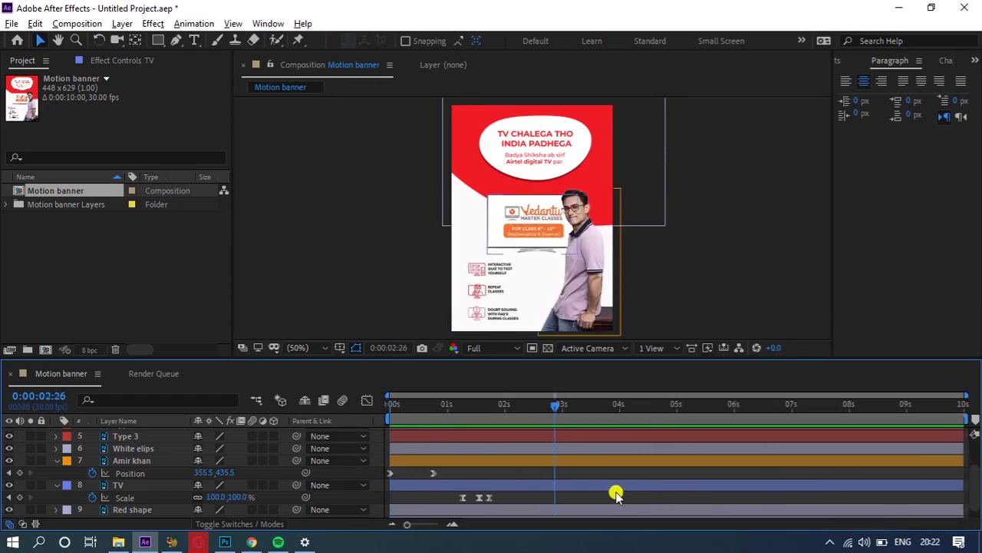
Step: Collapse the keyframed properties of the TV layer and the man's layer in the timeline
click(485, 485)
key(u)
click(430, 463)
key(u)
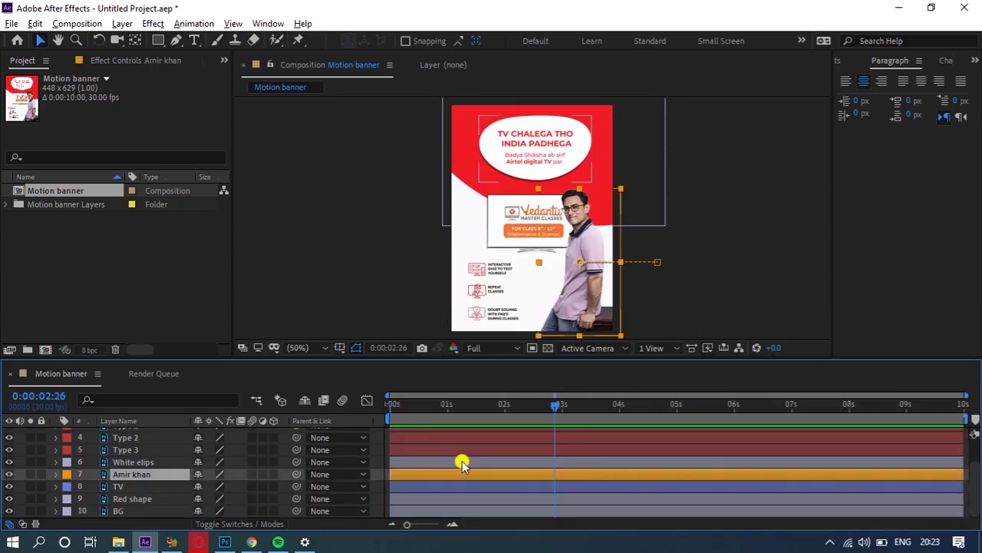
Step: Shift the Type 1, Type 2, Type 3, TV and man layers together so they start at 0:00:02:26
scroll(460, 462, up, 1)
ctrl+click(429, 469)
ctrl+click(428, 458)
ctrl+click(427, 446)
scroll(414, 488, down, 1)
ctrl+click(408, 486)
drag(418, 484, 580, 481)
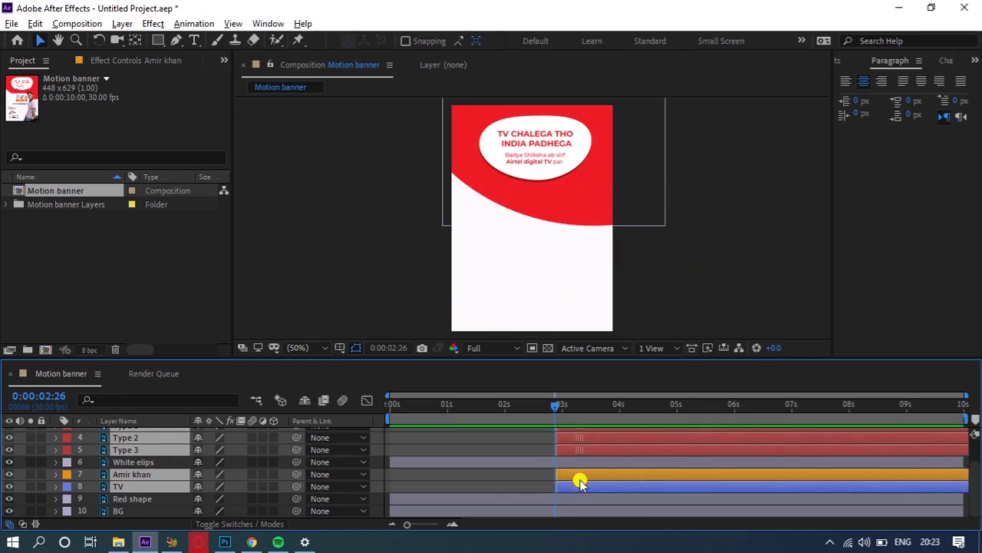
Step: Return to 0:00:00:00 and shift both headline text layers and White elips to start at about 2.9 s, aligned with the delayed layers
drag(493, 413, 369, 413)
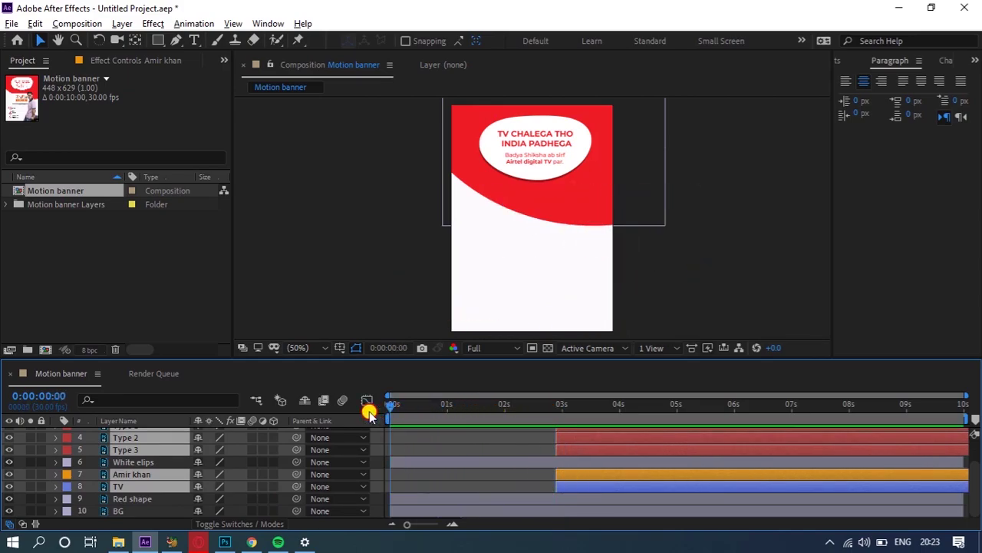
click(558, 445)
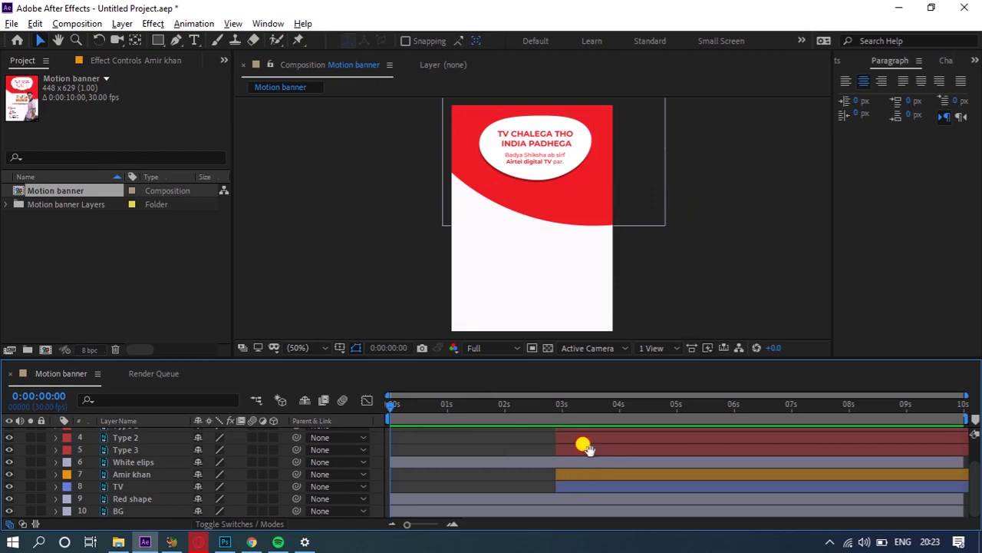
scroll(585, 447, up, 3)
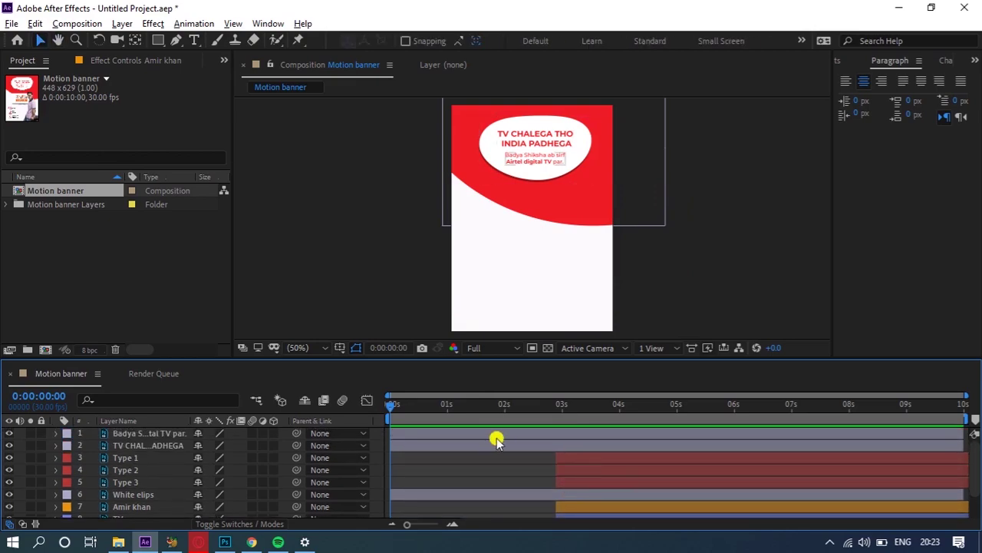
scroll(419, 449, down, 1)
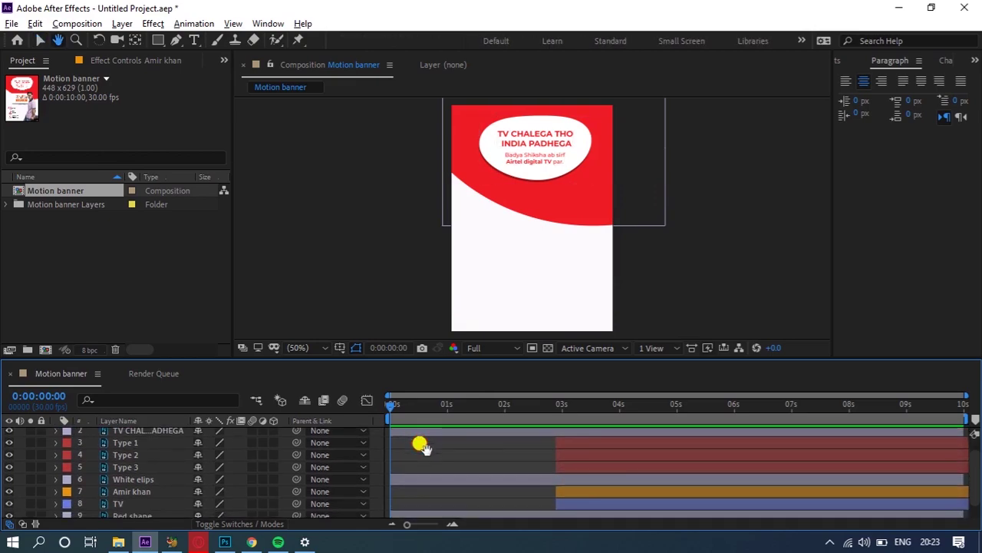
click(596, 210)
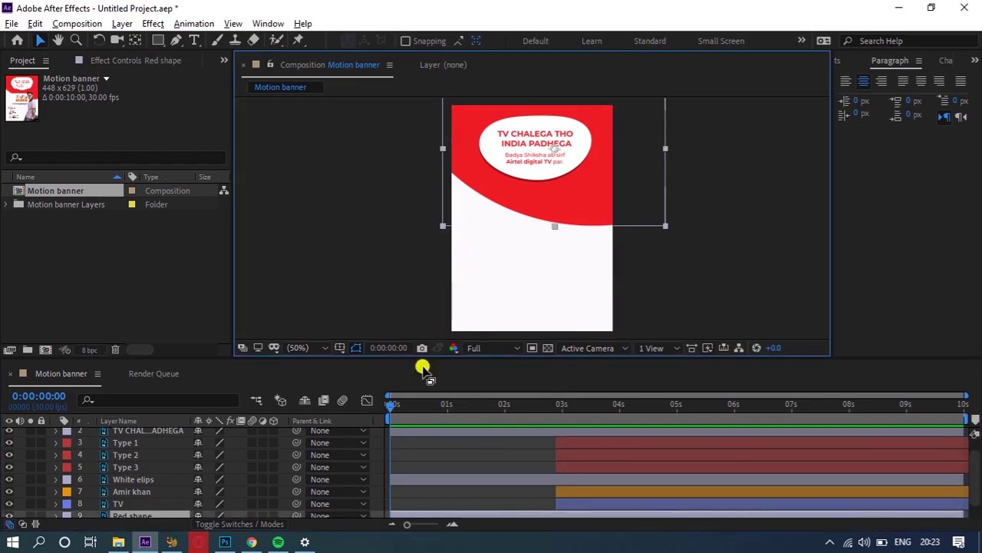
scroll(433, 441, down, 2)
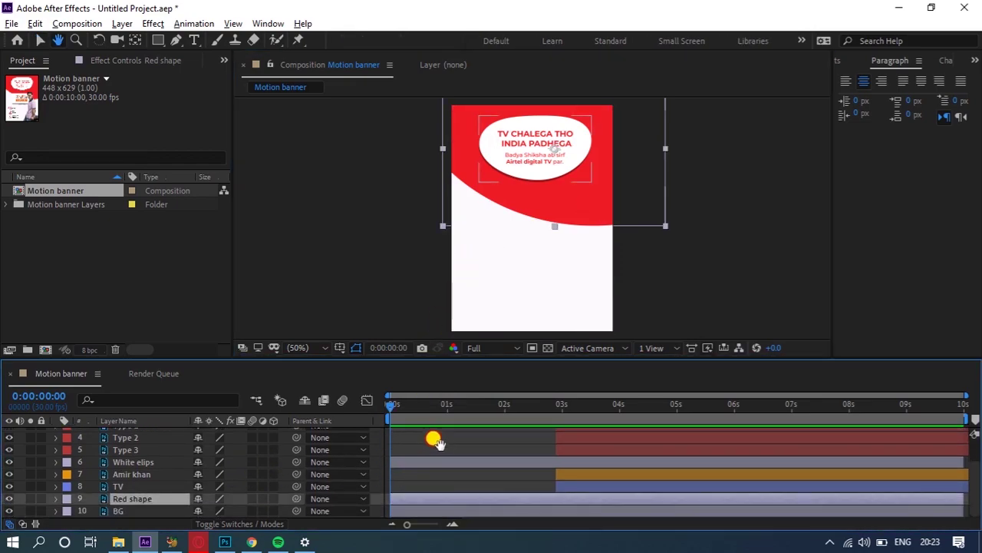
scroll(447, 449, up, 3)
click(446, 449)
shift+click(449, 431)
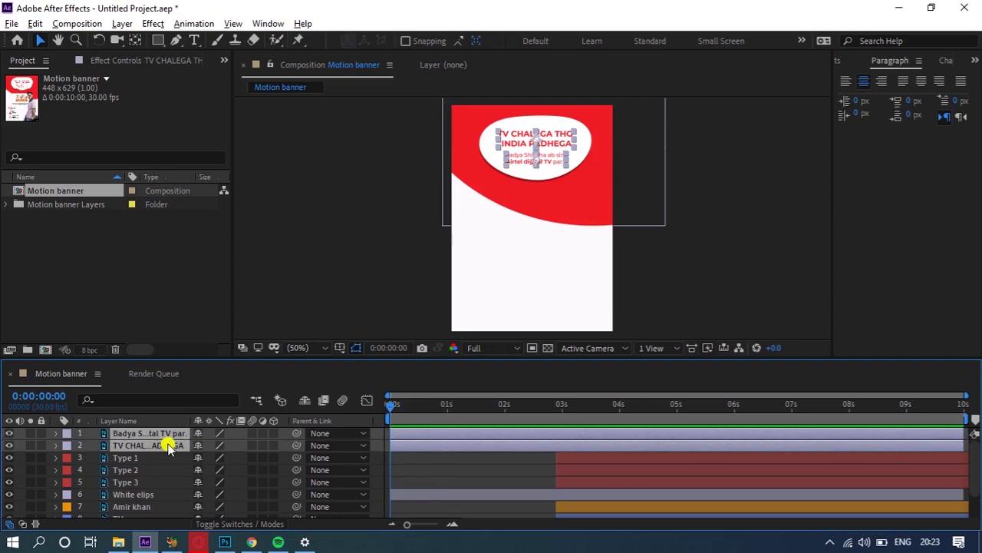
ctrl+click(439, 494)
drag(410, 494, 568, 496)
click(503, 488)
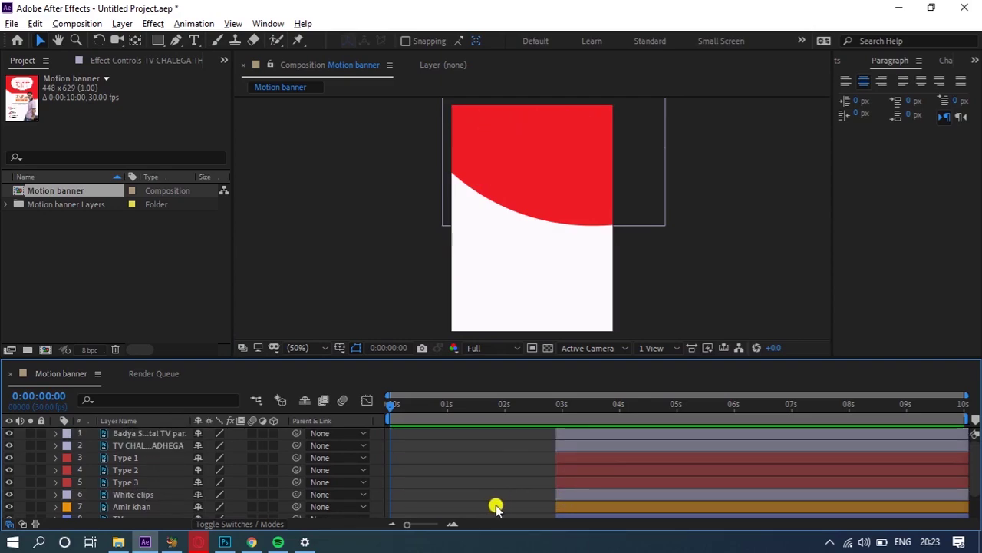
Step: Animate the Red shape's Position from 284.5, -260 above the banner at 0:00:00:00 down to 284.5, 120 at 0:00:00:23
scroll(498, 502, down, 2)
click(436, 499)
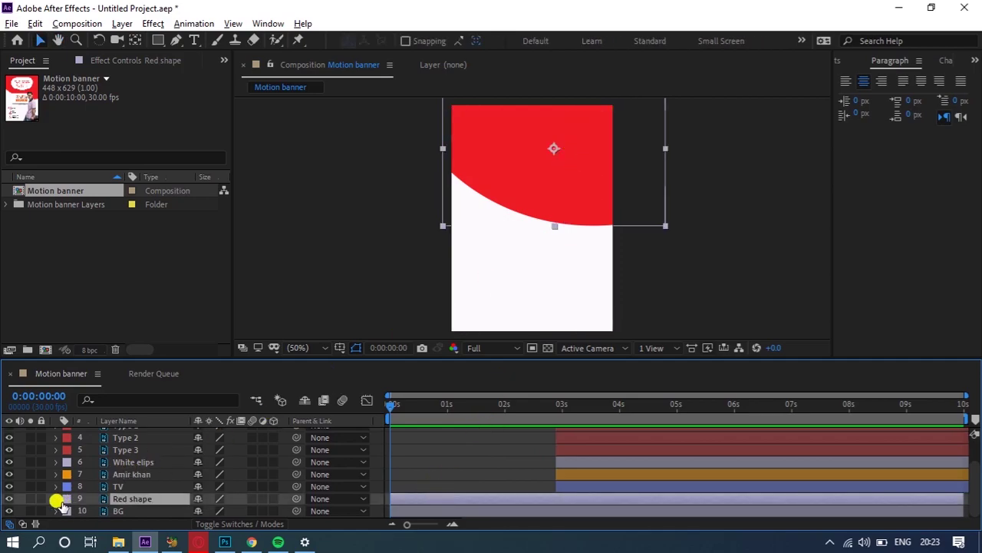
key(p)
key(space)
drag(131, 501, 145, 435)
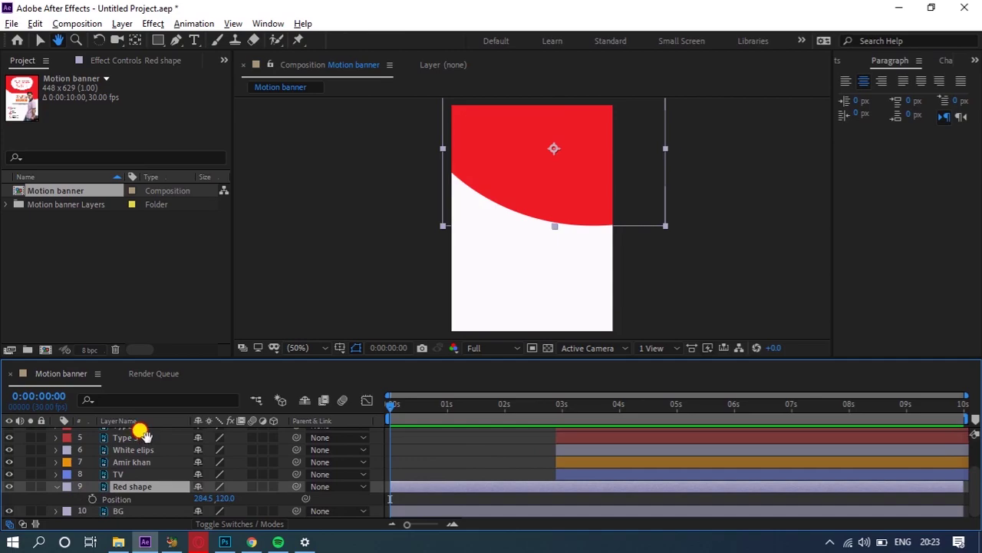
click(92, 499)
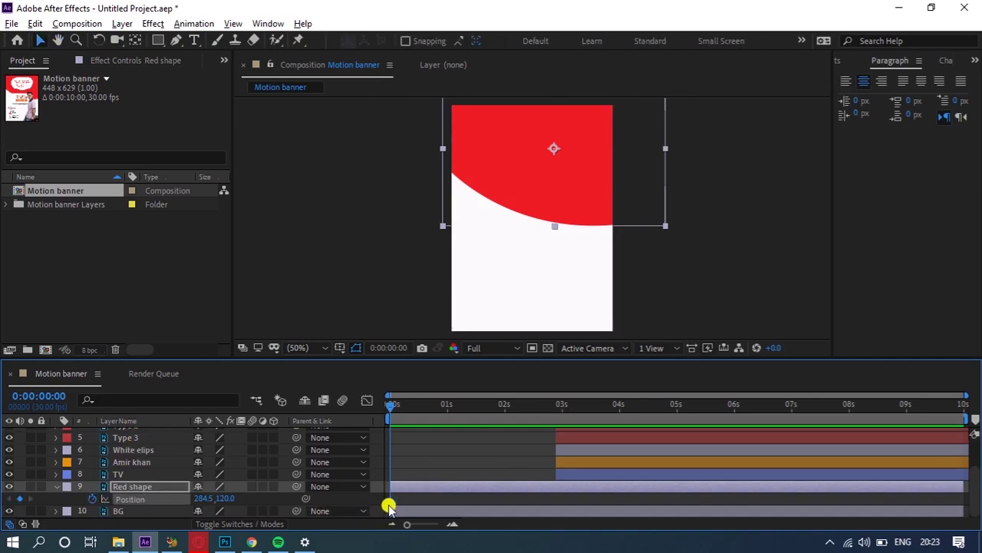
drag(392, 500, 435, 501)
key(v)
key(comma)
drag(572, 207, 561, 134)
drag(392, 408, 431, 413)
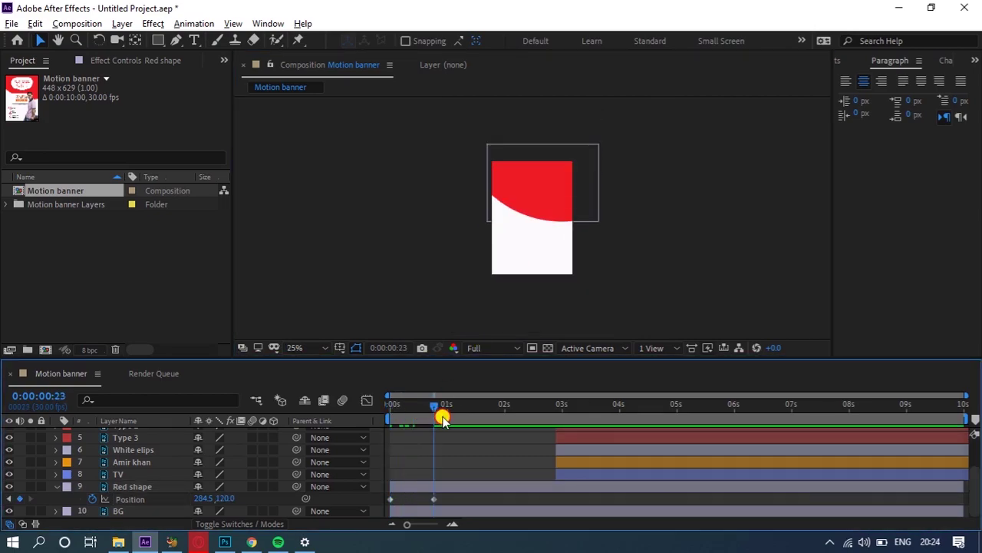
Step: Duplicate the Red shape's last Position keyframe at 0:00:01:06 and raise the shape to 284.5, 64 at 0:00:00:23
click(432, 498)
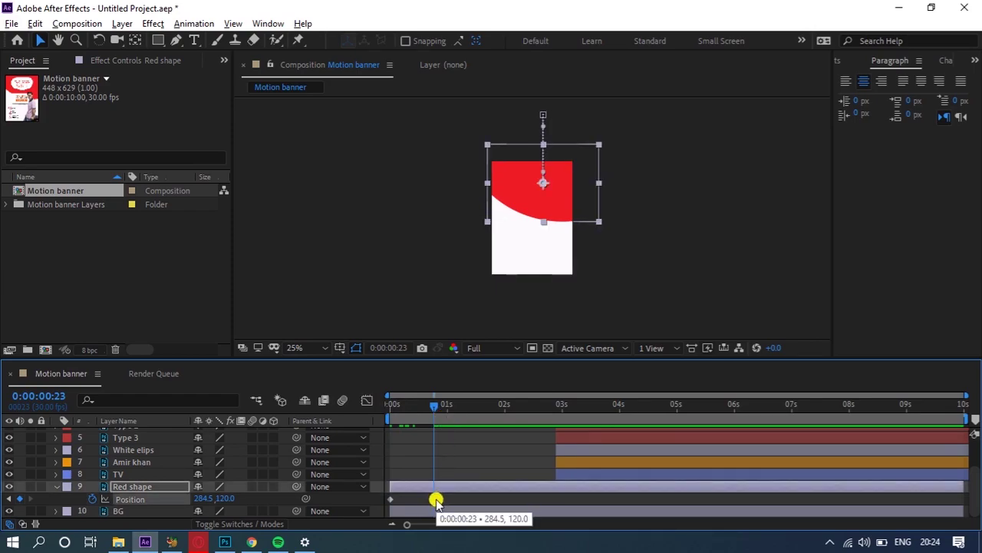
click(459, 408)
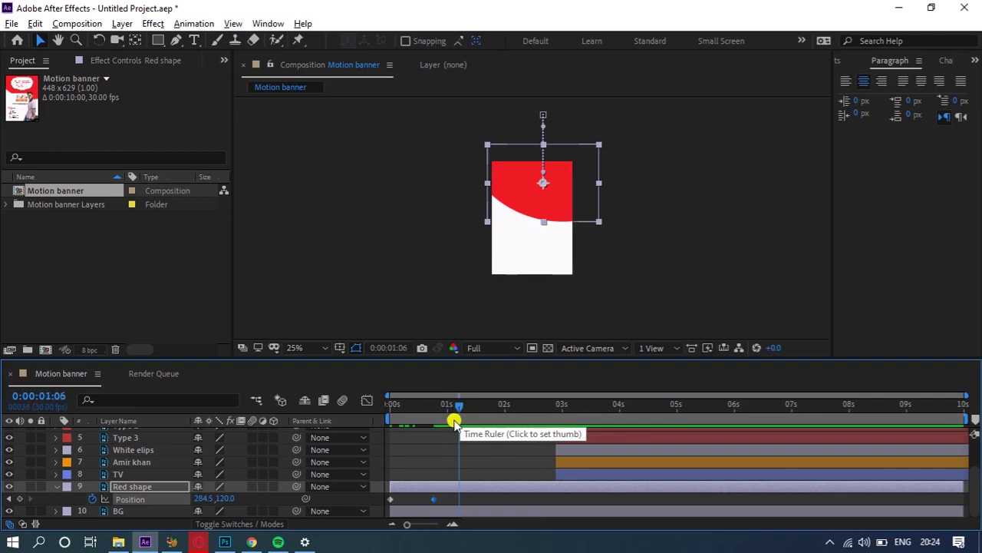
click(435, 407)
click(560, 207)
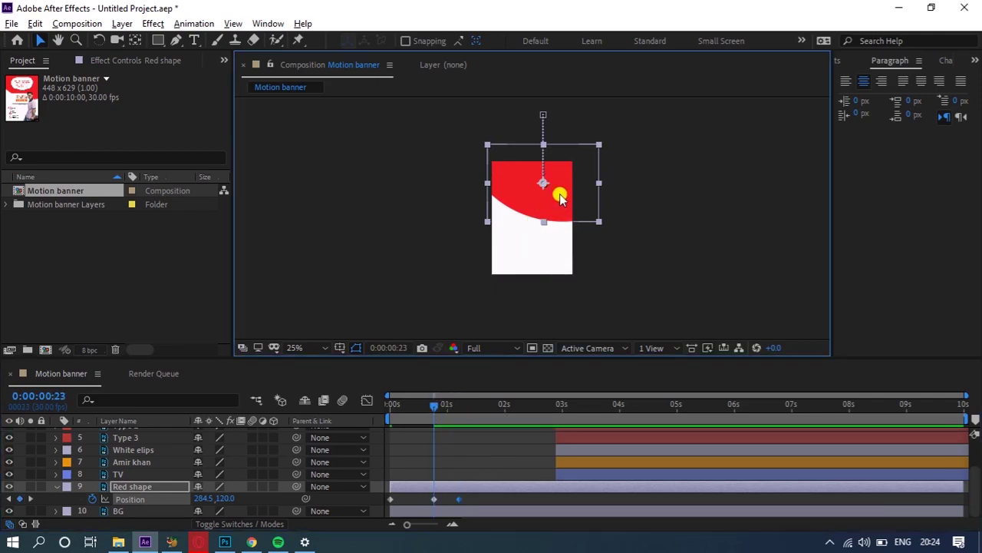
drag(563, 213, 560, 202)
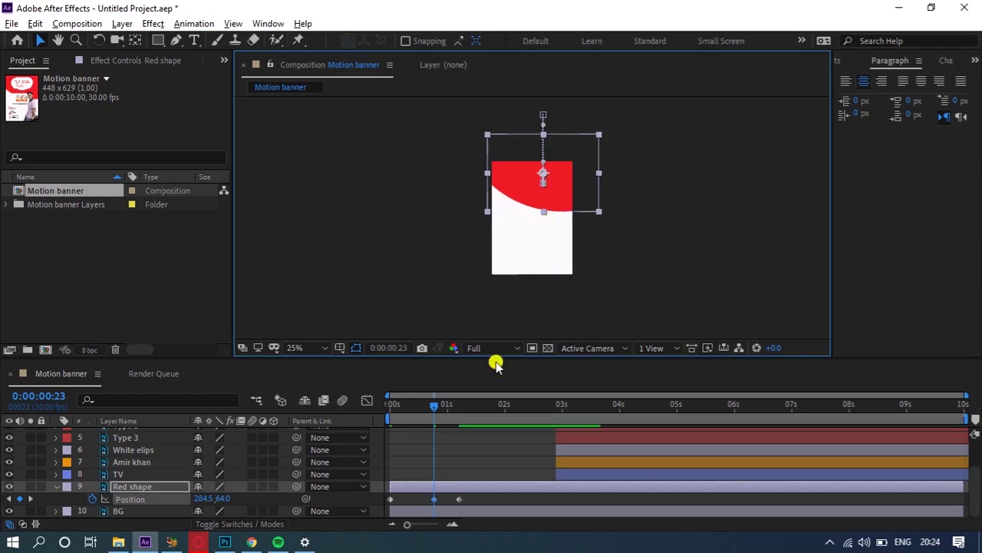
Step: Apply Easy Ease In to the Red shape's three Position keyframes and preview from 0:00:00:00
drag(445, 509, 384, 506)
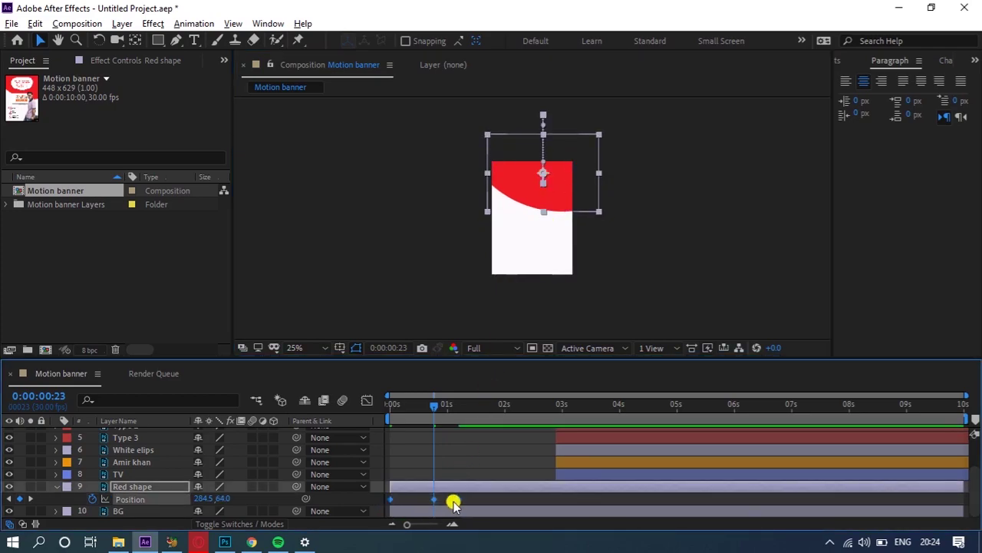
right_click(459, 500)
mouse_move(591, 491)
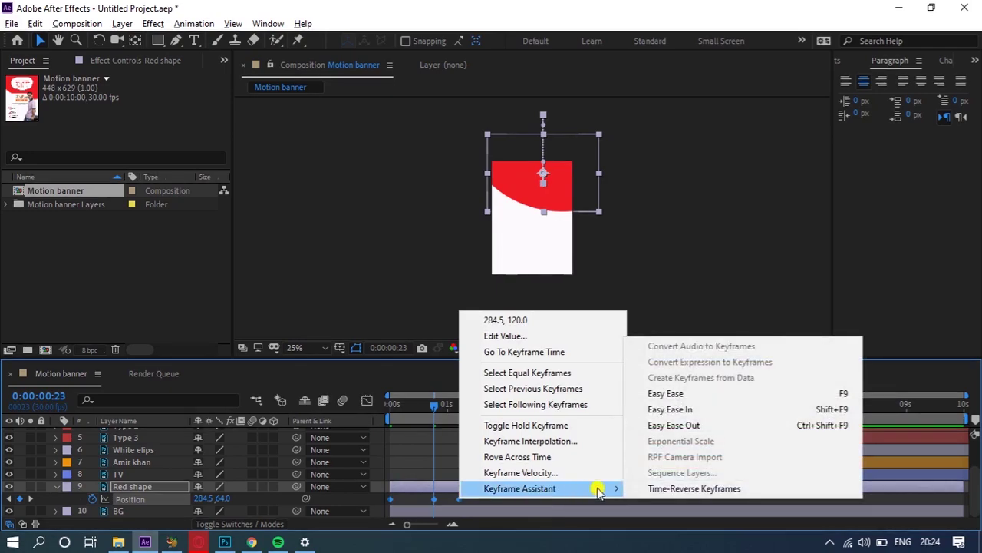
click(665, 408)
click(392, 405)
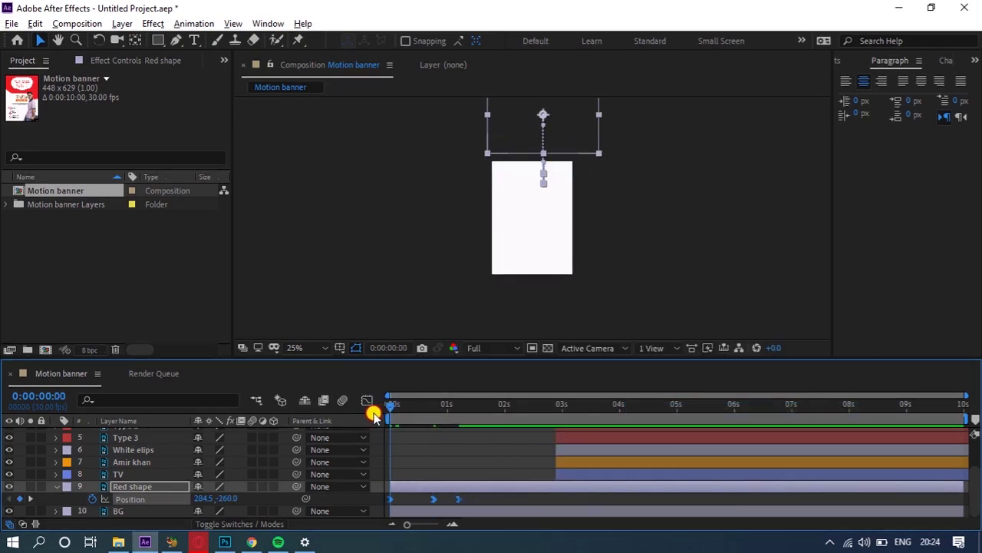
key(space)
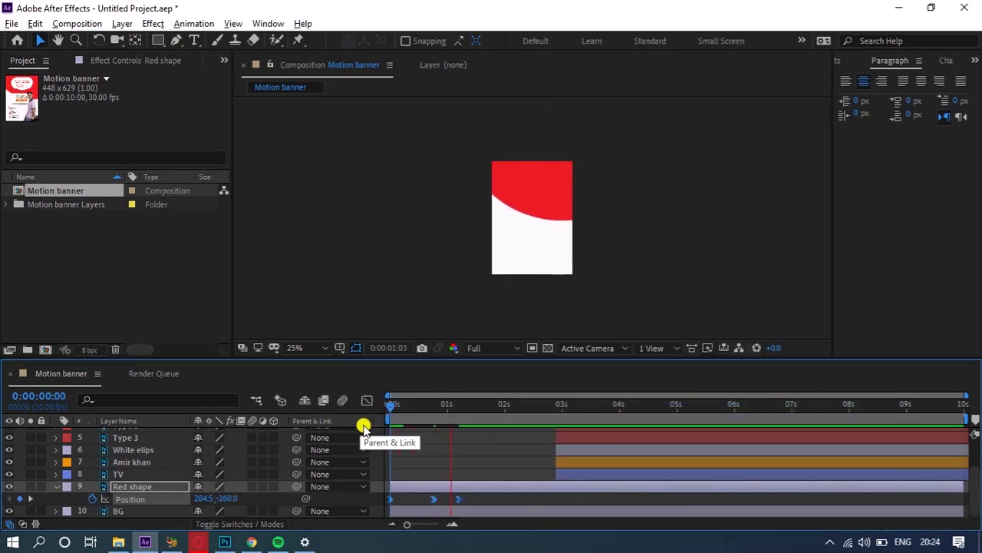
key(space)
Step: Move the Red shape's last Position keyframe to about 4.6 s and preview the slower drift from the start
click(464, 502)
drag(458, 503, 655, 500)
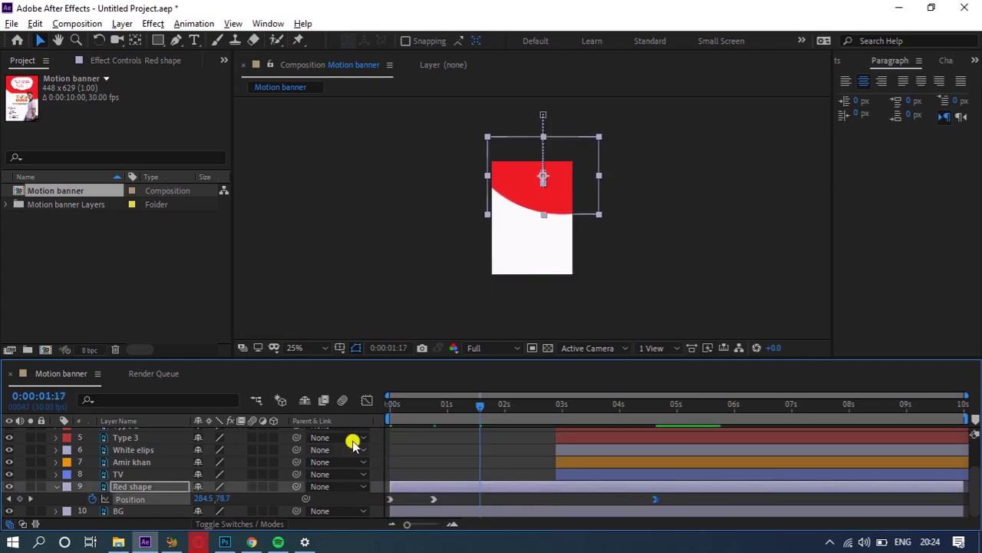
drag(408, 408, 370, 410)
key(space)
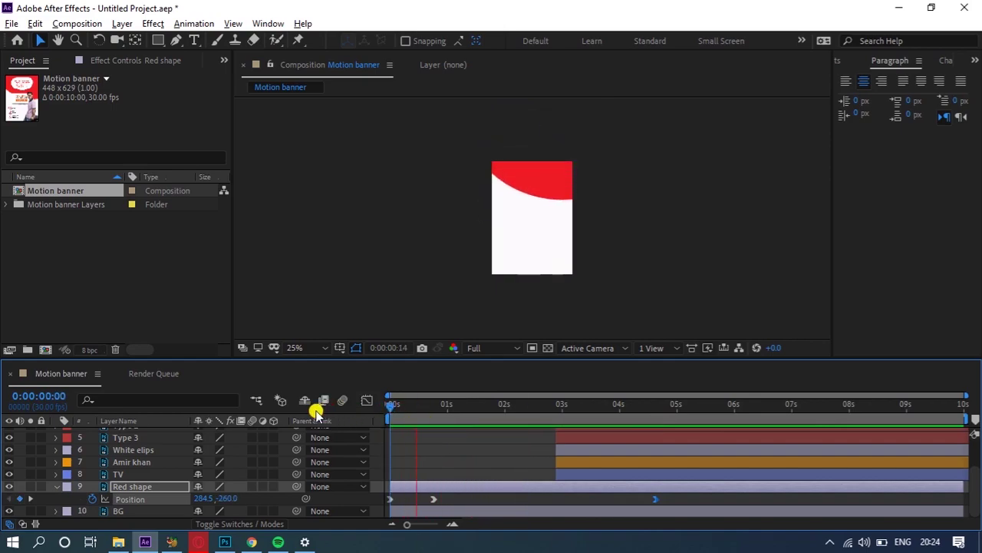
key(space)
Step: Try Easy Ease Out on the Red shape's first two Position keyframes and preview from the start
click(428, 499)
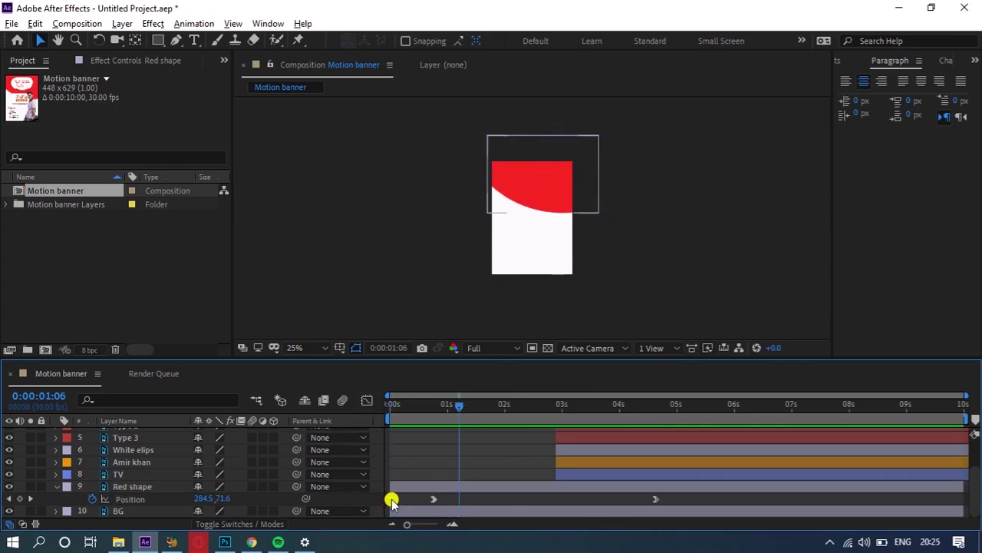
drag(467, 500, 376, 505)
right_click(435, 503)
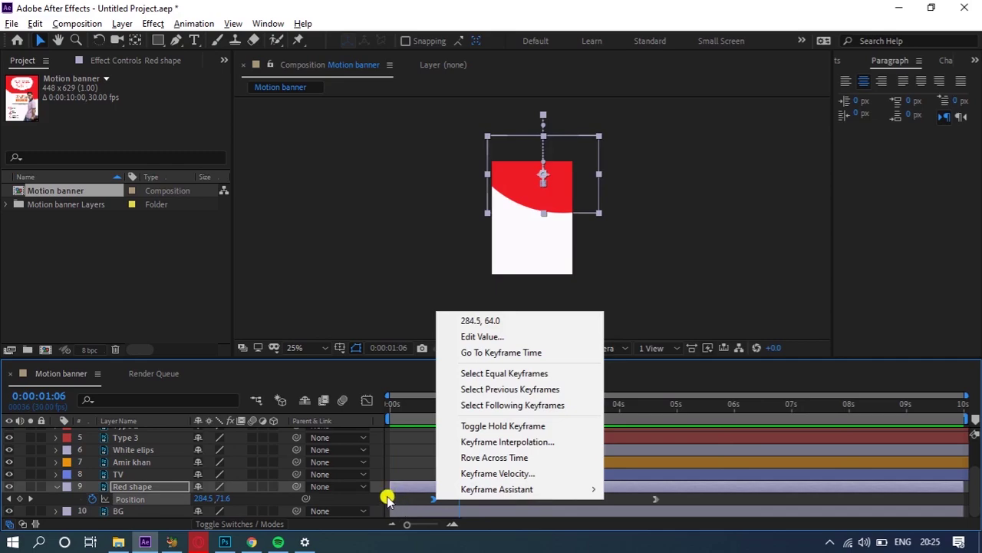
click(389, 500)
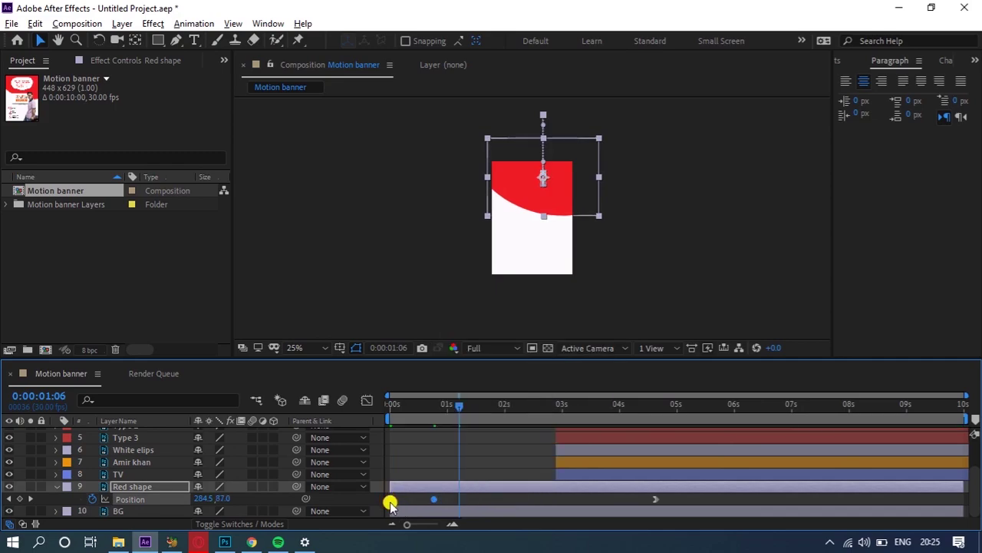
right_click(434, 501)
mouse_move(589, 491)
click(649, 426)
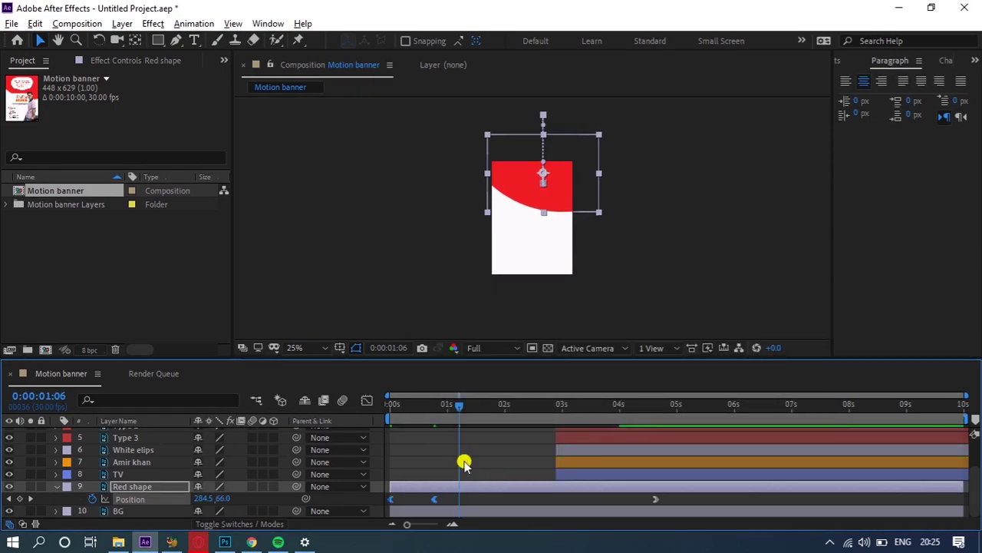
drag(420, 415, 346, 412)
key(space)
key(space)
key(space)
key(space)
key(space)
key(space)
Step: Restore Easy Ease In on the Red shape's first two Position keyframes and replay the animation
right_click(433, 499)
mouse_move(577, 495)
click(428, 428)
key(space)
key(space)
Step: Move the Red shape's second Position keyframe to about 1 s, check the Graph Editor briefly, and preview
click(430, 499)
drag(434, 500, 412, 494)
click(368, 401)
click(367, 401)
key(space)
key(space)
key(space)
key(space)
Step: Move the Red shape's last Position keyframe to about 8.7 s, preview from 0:00:00:00, and go to 0:00:00:25
drag(656, 500, 890, 502)
click(427, 435)
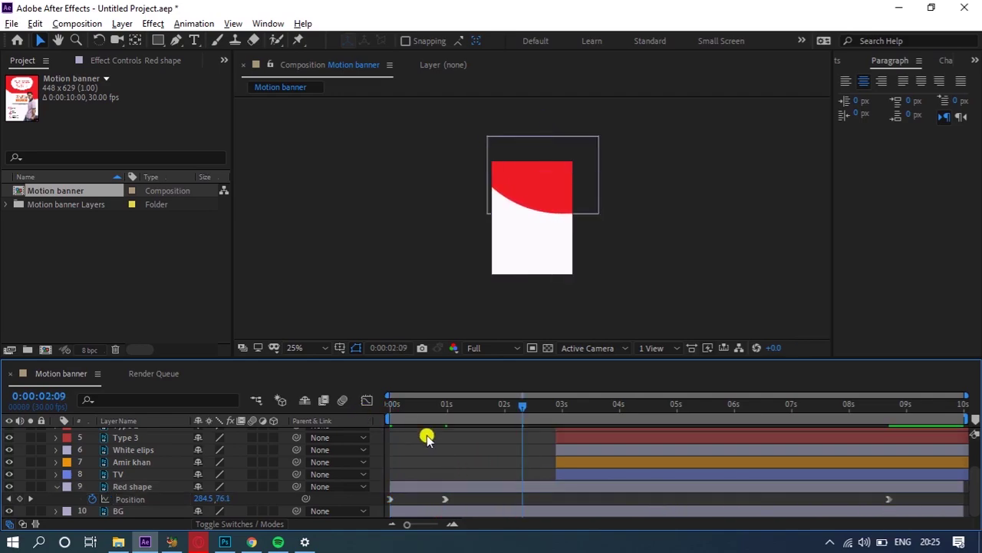
drag(418, 407, 366, 413)
key(space)
key(space)
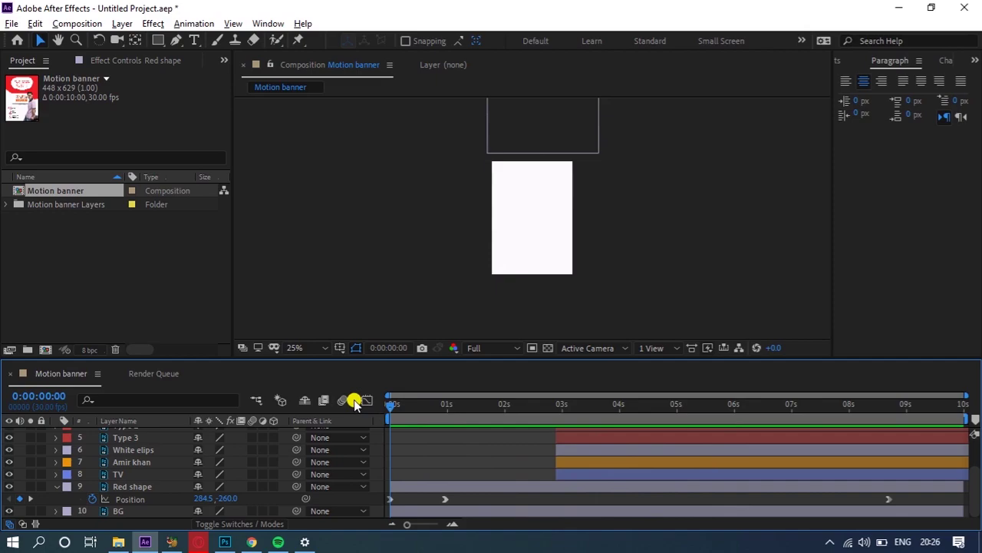
key(space)
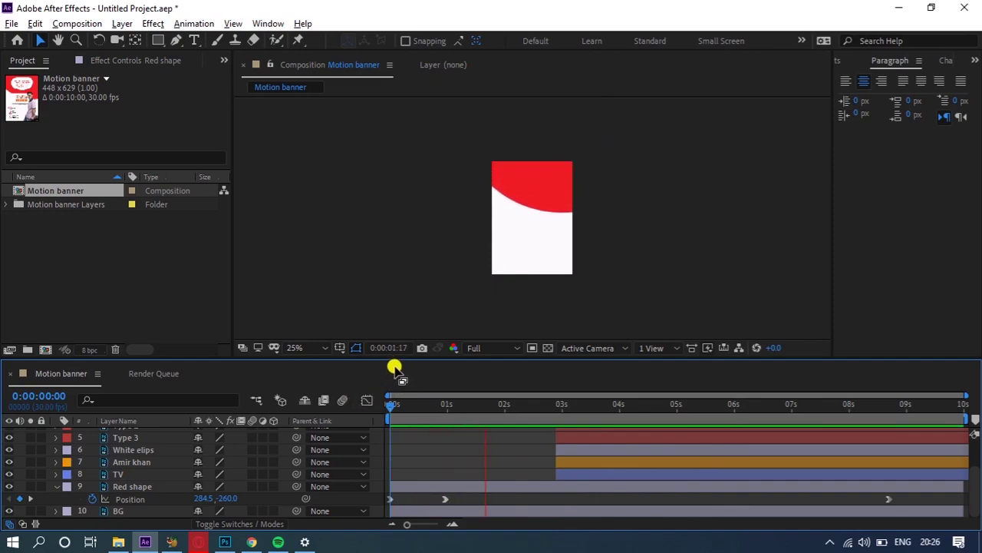
click(434, 407)
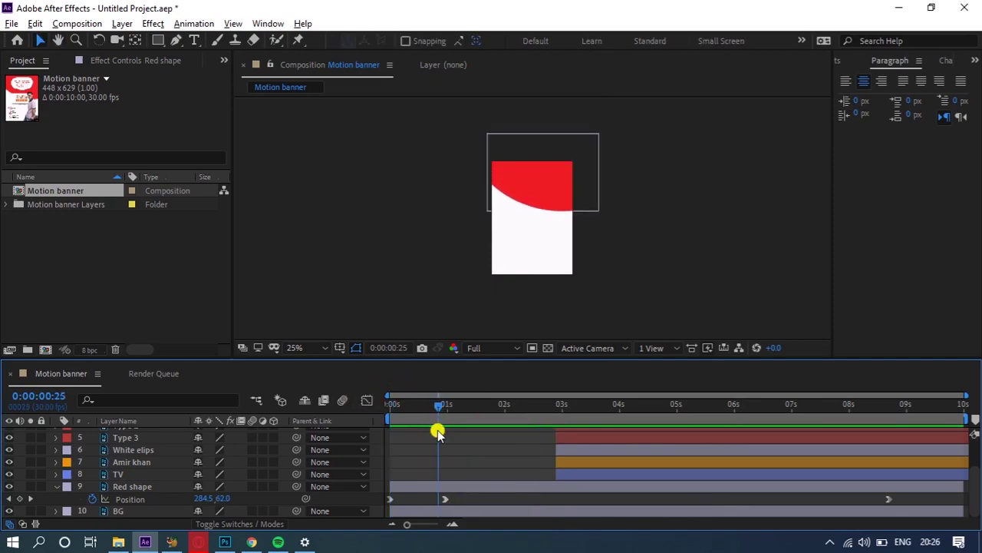
Step: Move the Badya Shiksha text, TV CHALEGA headline and White elips layers so they start at 0:00:00:25
scroll(545, 485, up, 2)
scroll(544, 482, up, 1)
click(582, 443)
ctrl+click(583, 434)
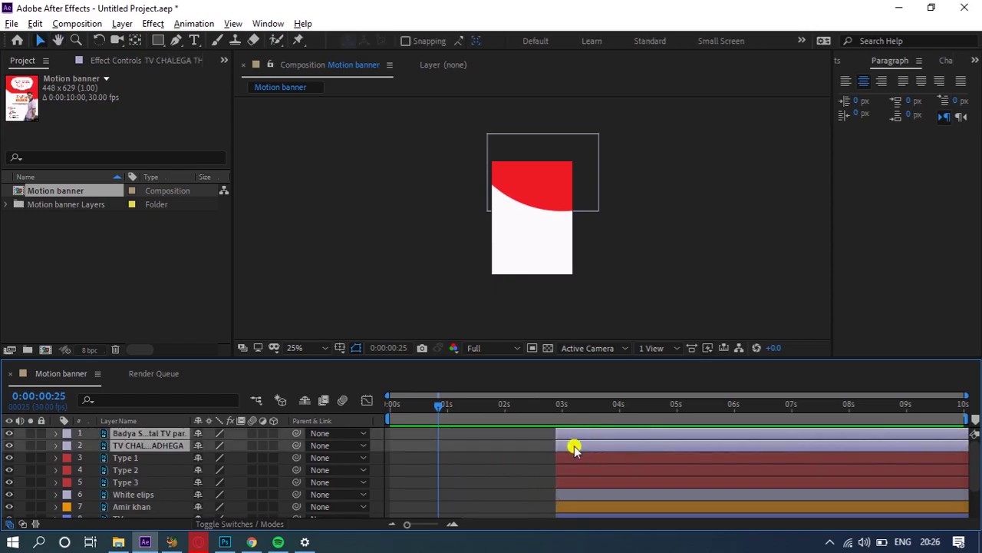
scroll(587, 438, down, 1)
click(576, 480)
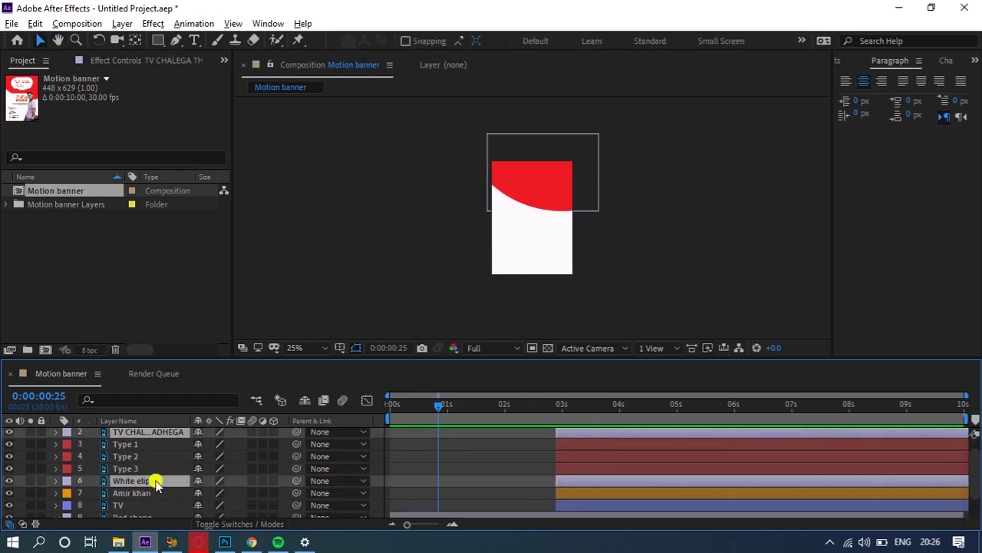
drag(566, 483, 470, 494)
Step: Fade in the White elips layer with Opacity keyframes of 0% at 0:00:00:25 and 100% at about 0:00:01:05
click(489, 434)
scroll(554, 151, up, 3)
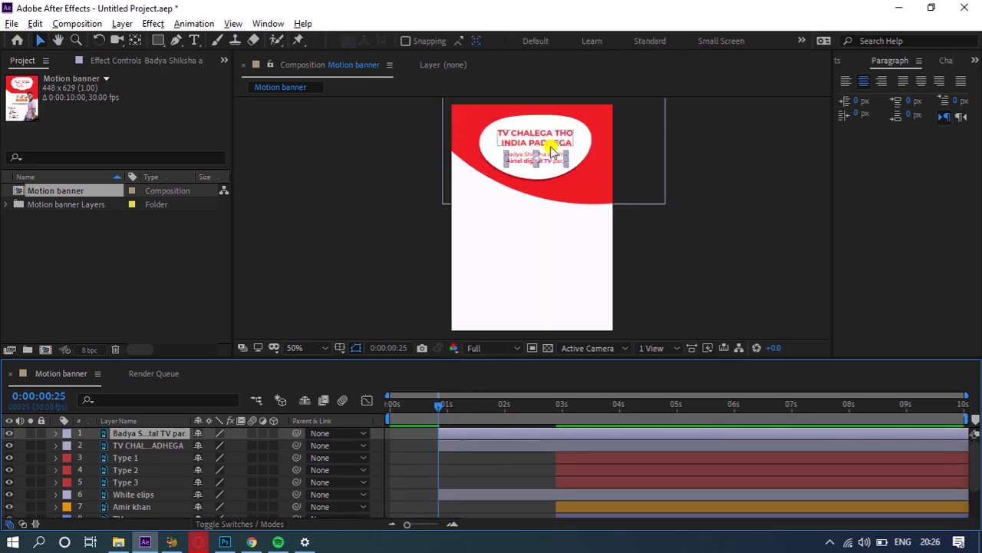
drag(531, 161, 501, 295)
click(130, 494)
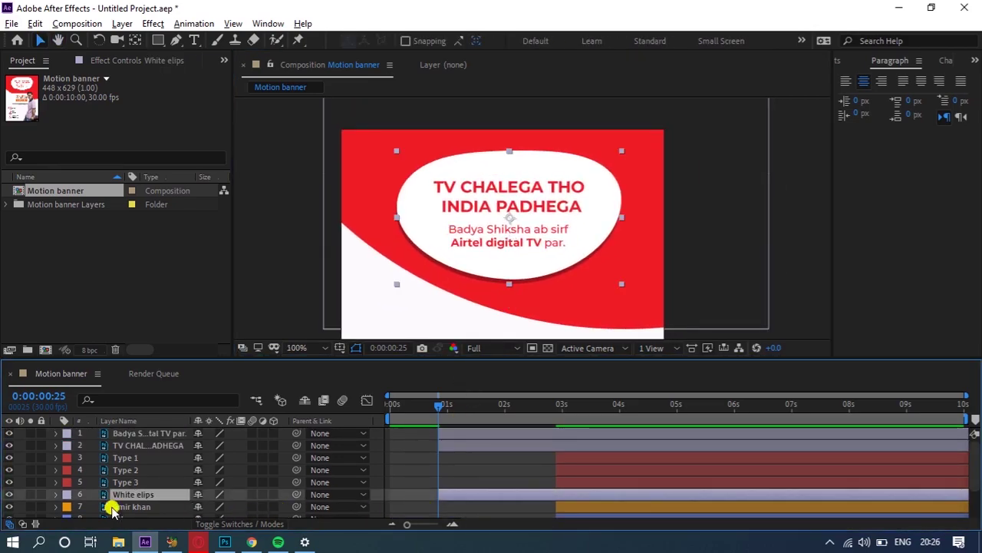
click(9, 494)
click(9, 494)
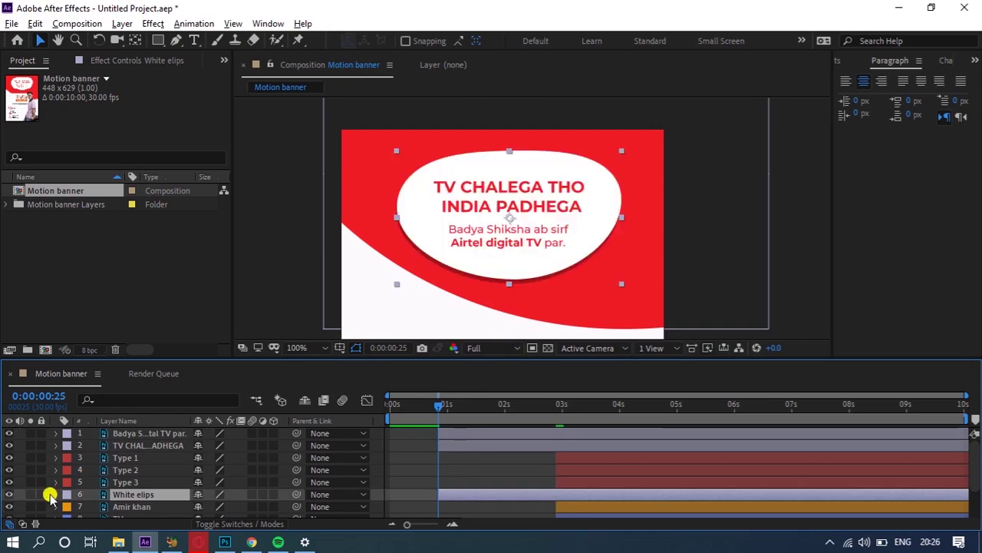
drag(469, 486, 480, 445)
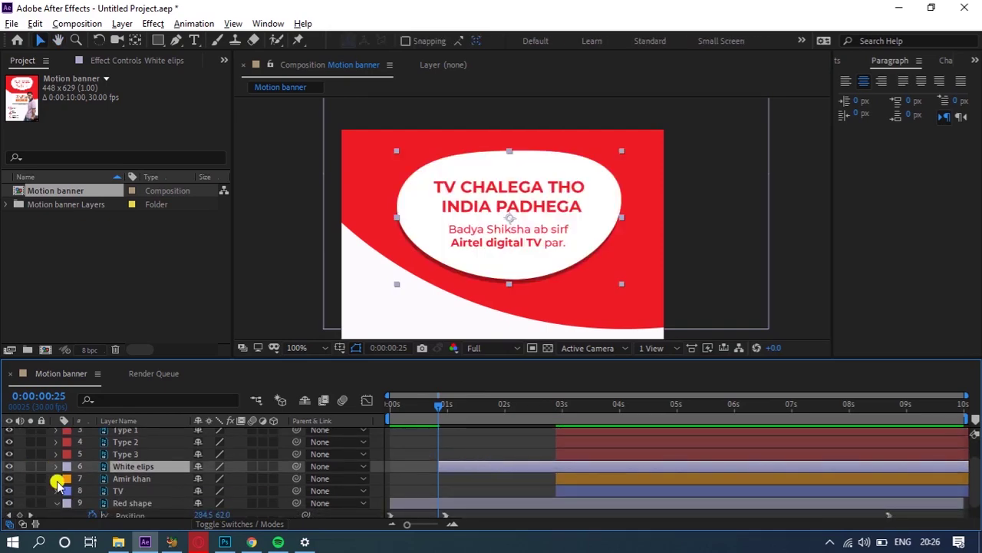
key(t)
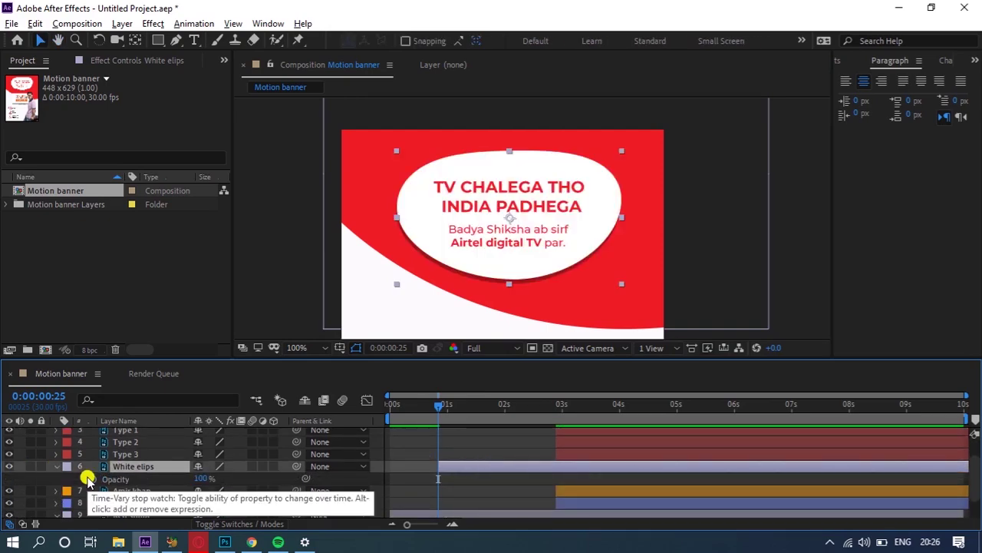
click(89, 478)
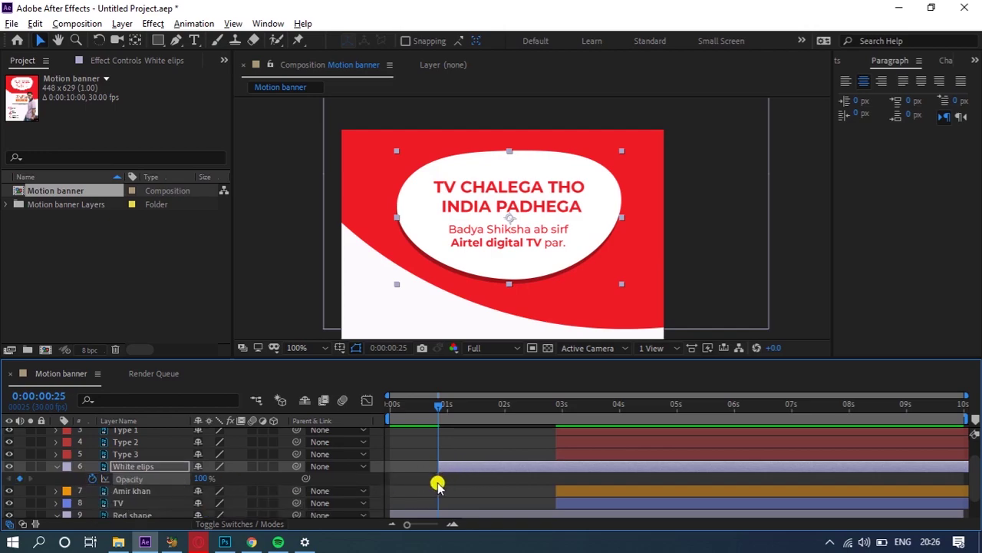
drag(438, 481, 458, 480)
drag(194, 480, 2, 485)
click(466, 440)
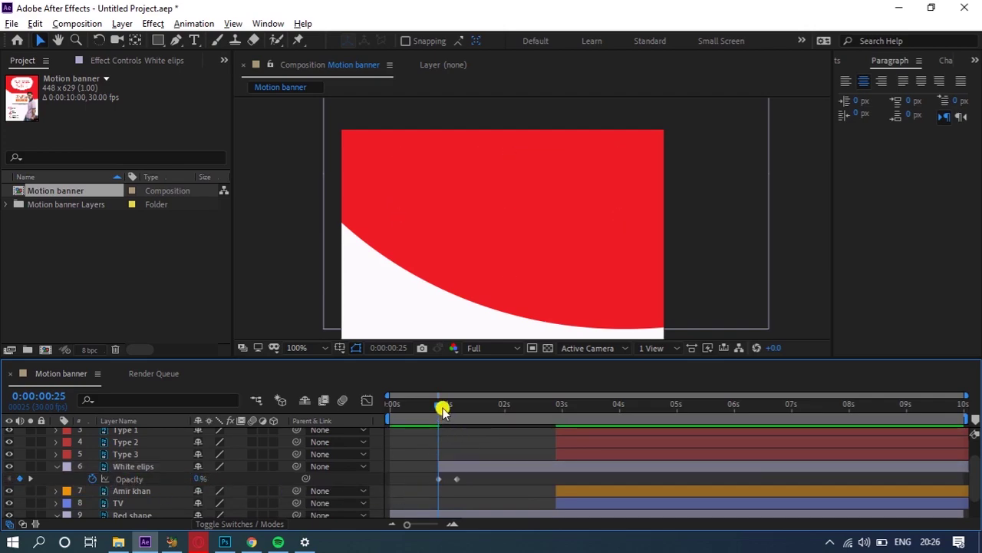
Step: Move the White elips layer's second Opacity keyframe to about 0:00:01:12 and preview the slower fade
drag(457, 479, 470, 479)
key(space)
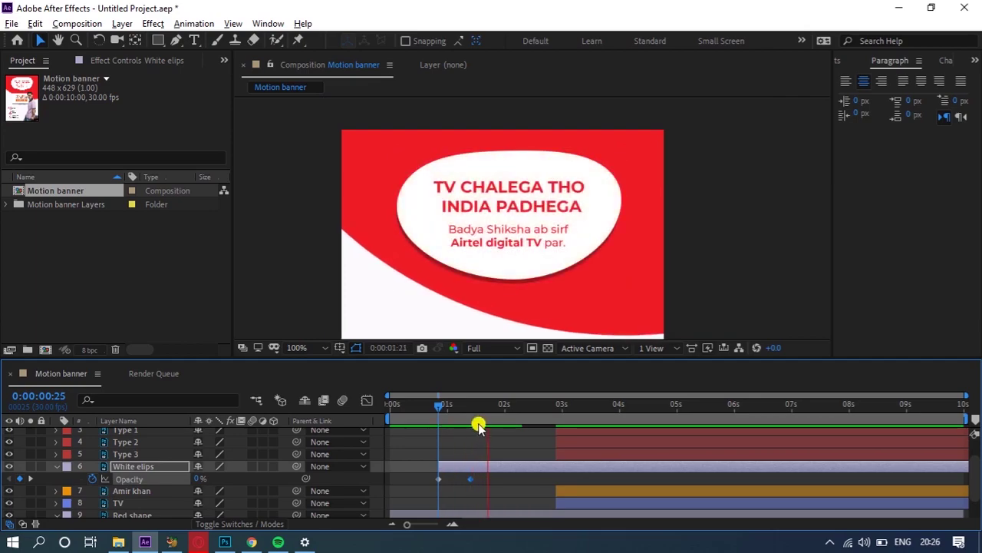
key(space)
drag(472, 412, 438, 412)
scroll(527, 225, down, 2)
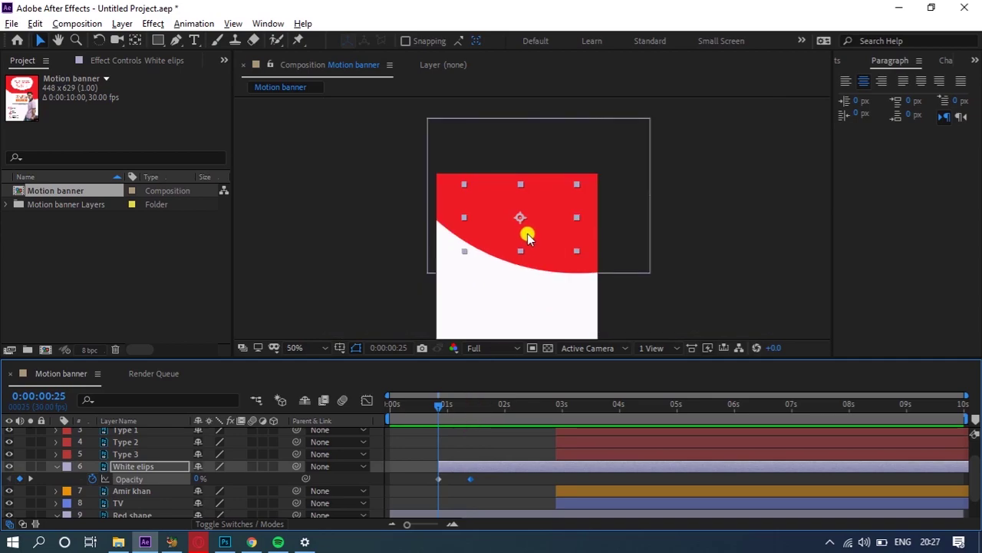
scroll(564, 220, down, 2)
key(space)
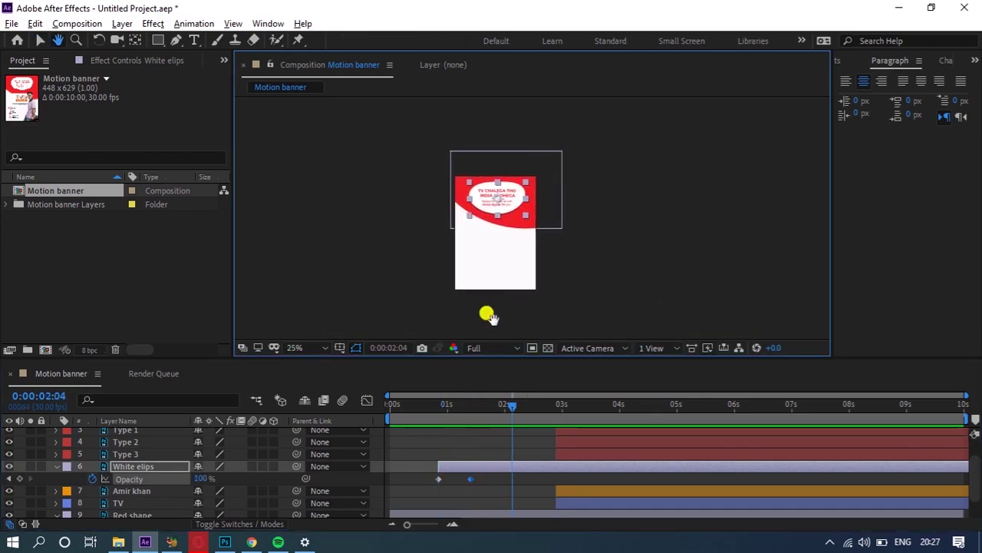
Step: Preview the banner from 0:00:00:00, replay the white shape's fade from 0:00:00:25, and go to 0:00:01:12
click(469, 451)
drag(443, 411, 323, 416)
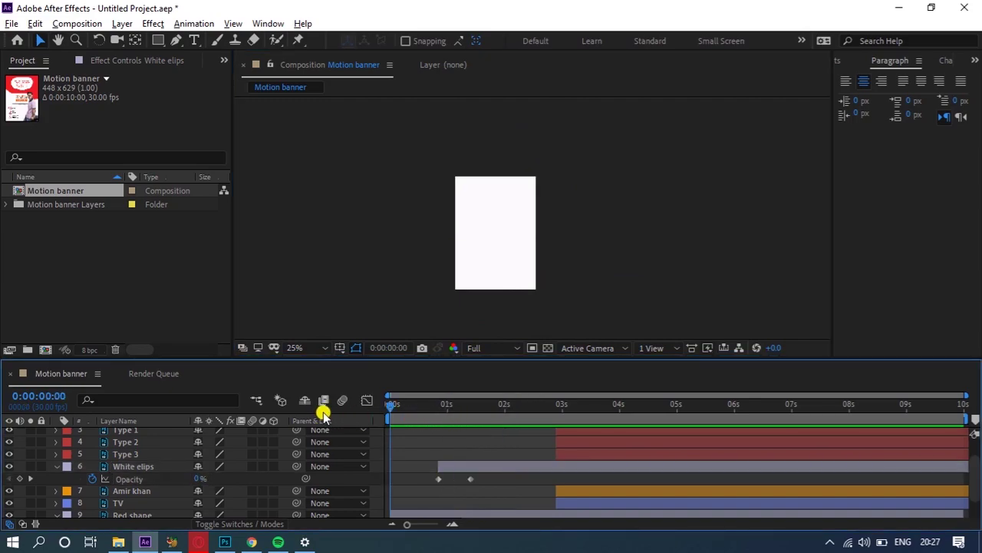
key(space)
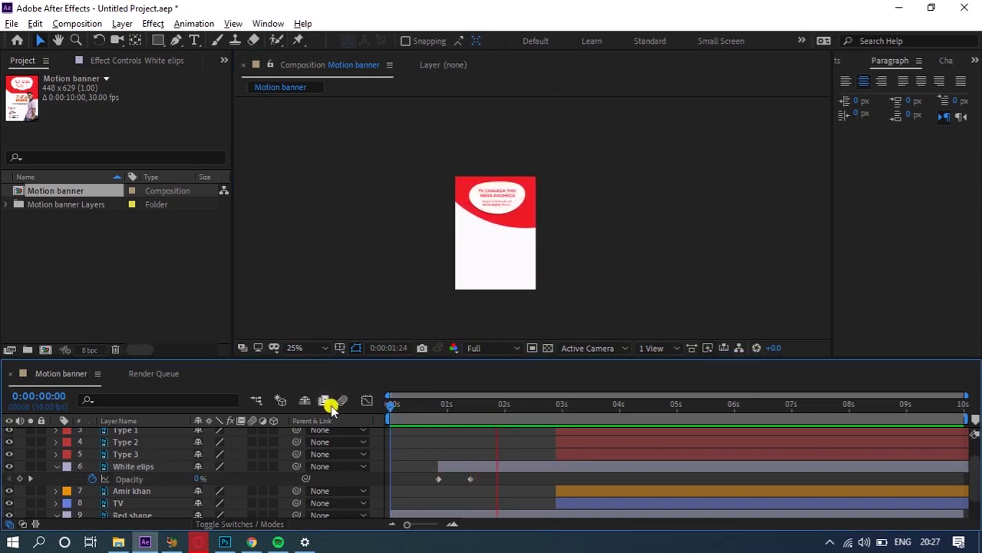
key(space)
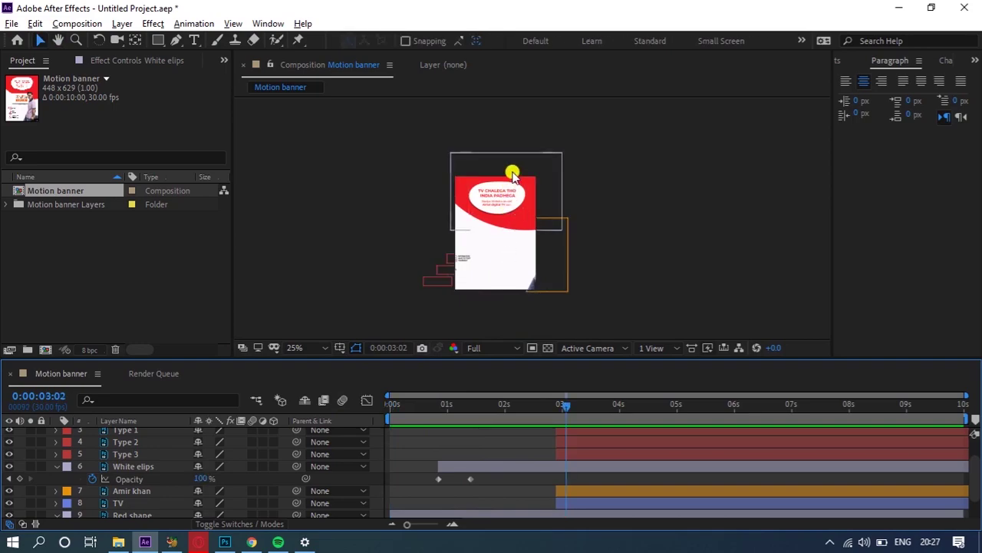
scroll(512, 175, up, 2)
drag(408, 256, 440, 226)
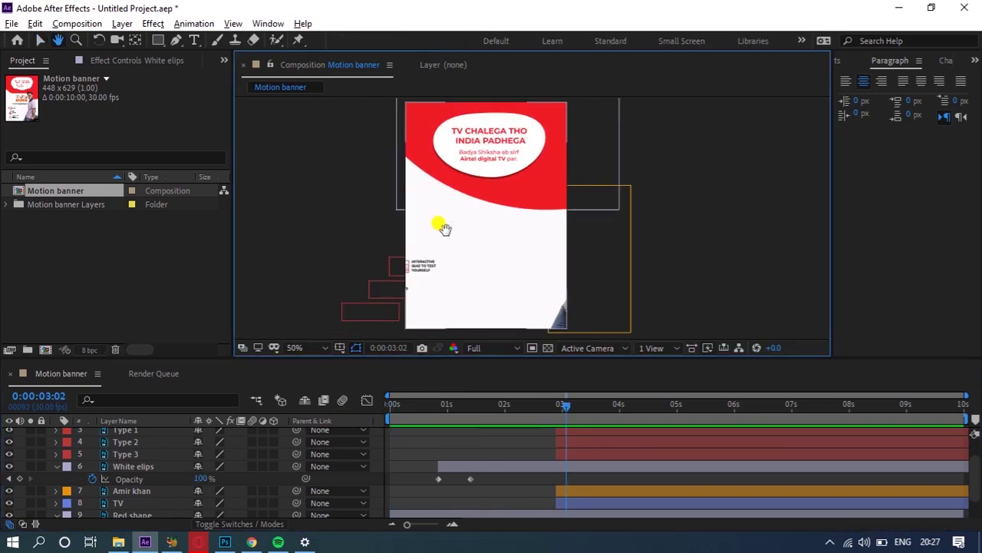
click(489, 448)
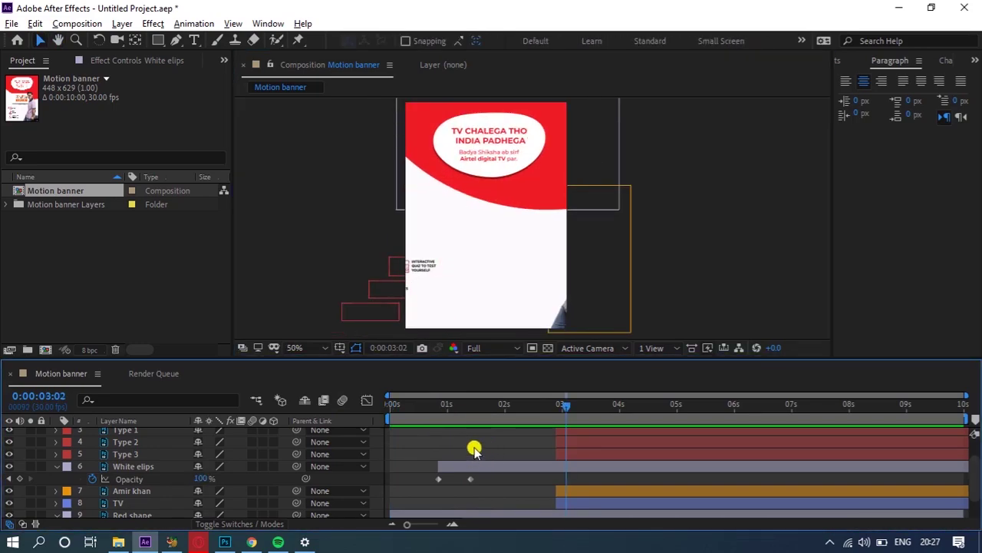
scroll(469, 459, up, 2)
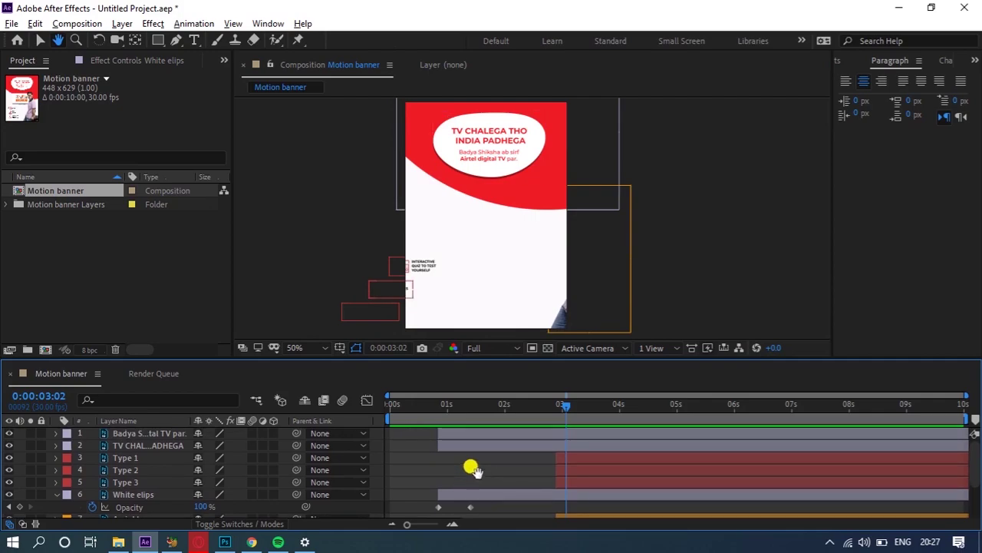
key(v)
drag(451, 415, 443, 414)
key(space)
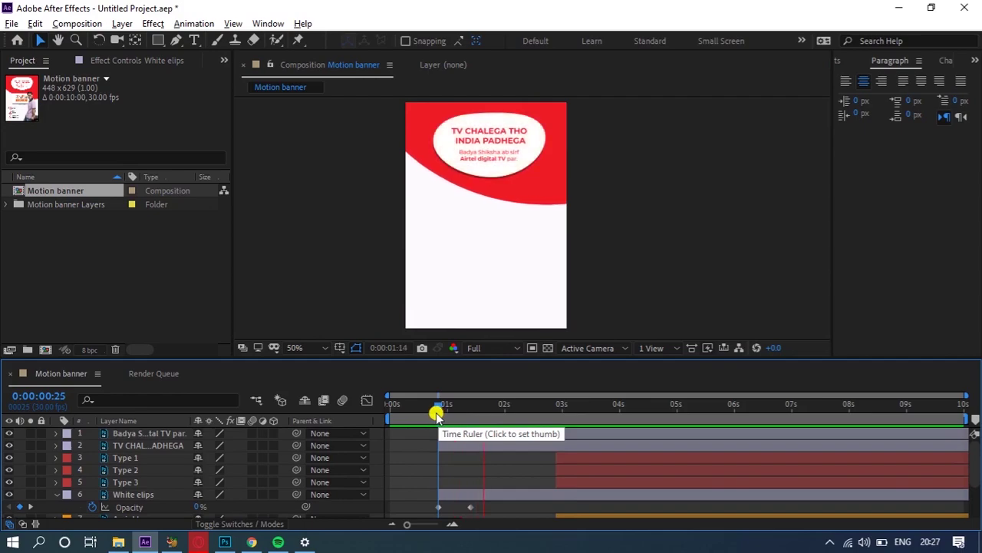
key(space)
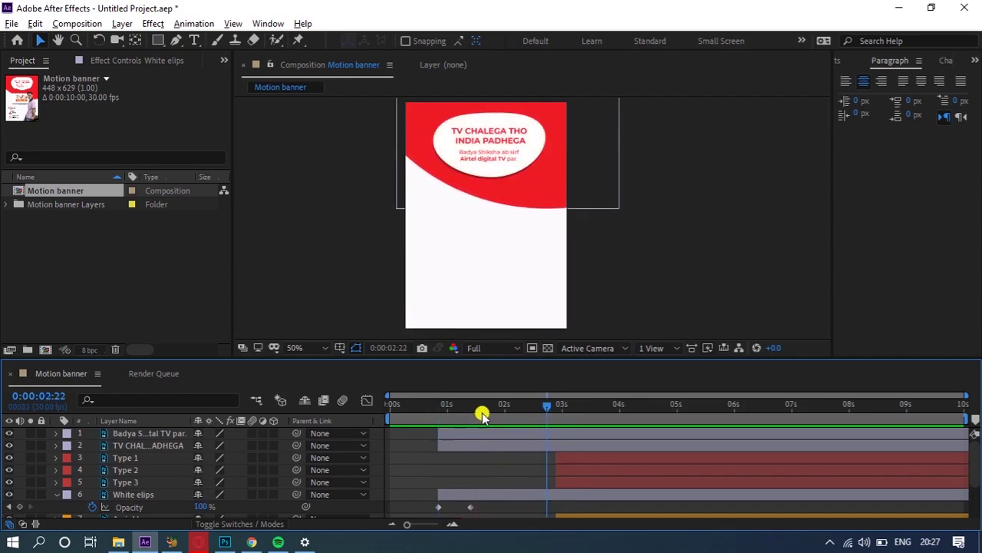
drag(478, 412, 473, 413)
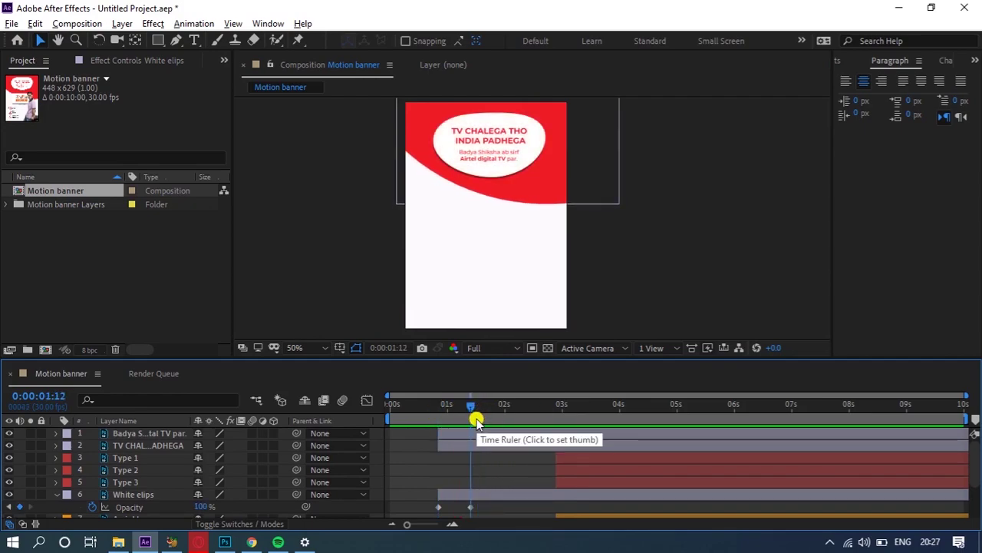
Step: Draw a rectangular mask around the TV CHALEGA THO line on the headline layer
click(495, 145)
scroll(437, 232, up, 3)
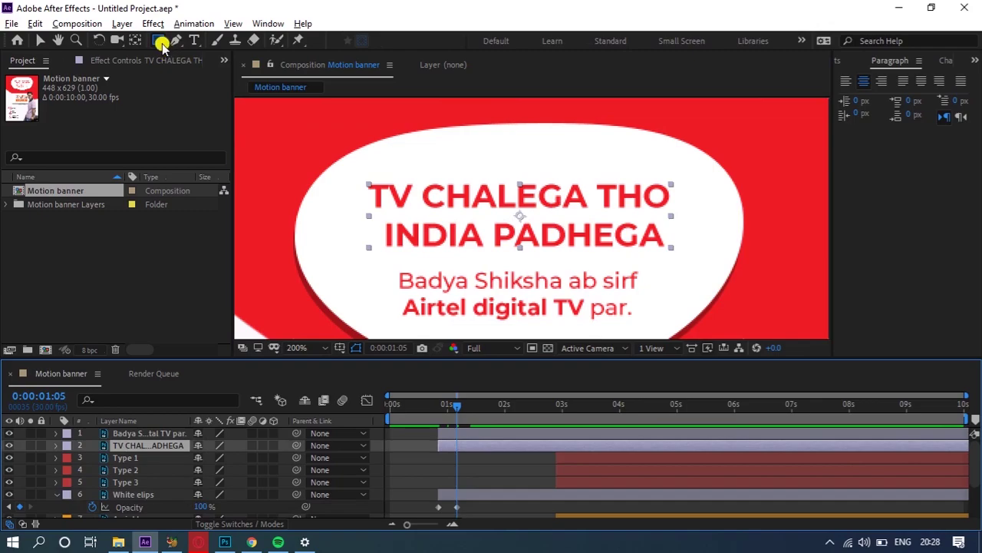
drag(358, 175, 673, 210)
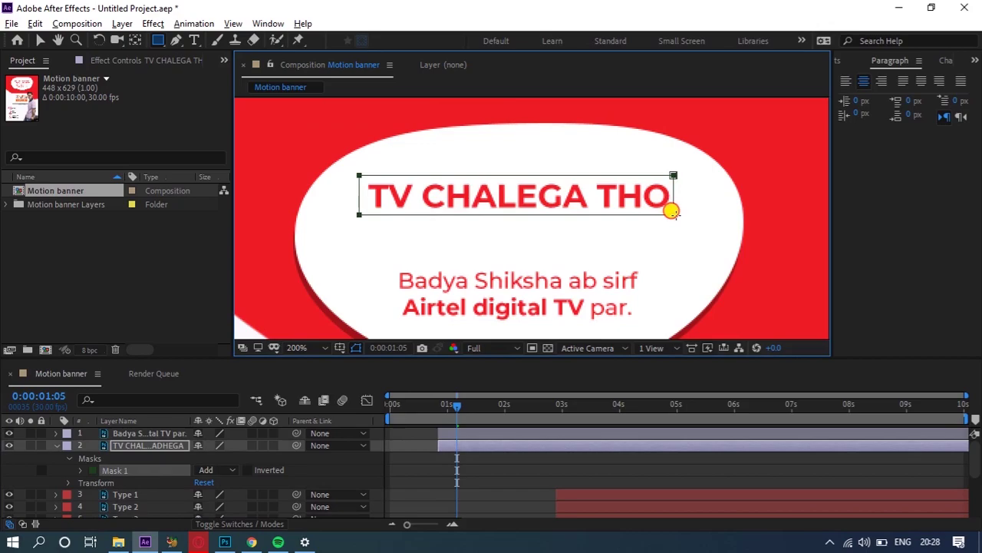
drag(675, 215, 679, 215)
click(41, 41)
Step: Rename the masked headline layer as text TV Chalega and center its anchor point in the layer content
click(465, 447)
key(u)
key(Return)
text(text)
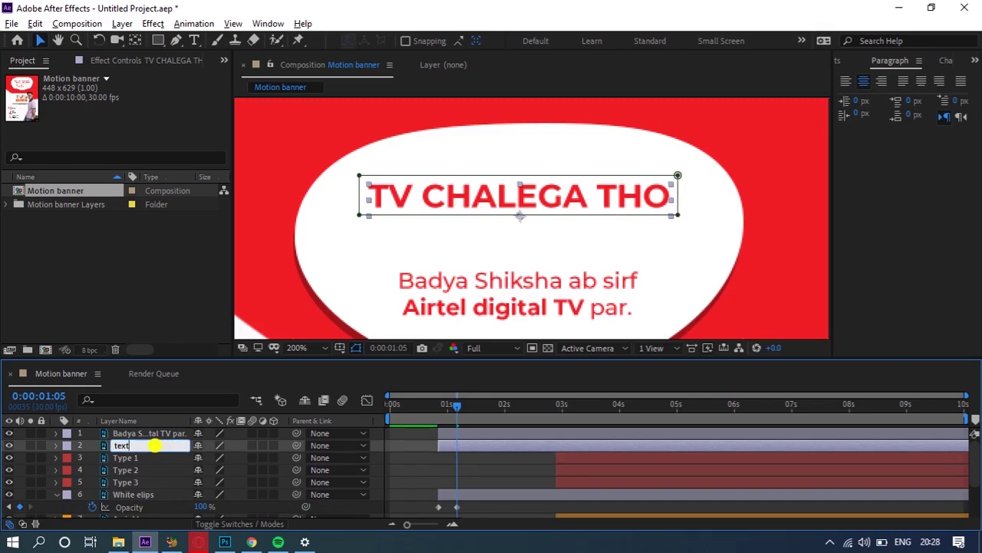
text( TV Chalega)
click(248, 465)
right_click(446, 197)
mouse_move(502, 186)
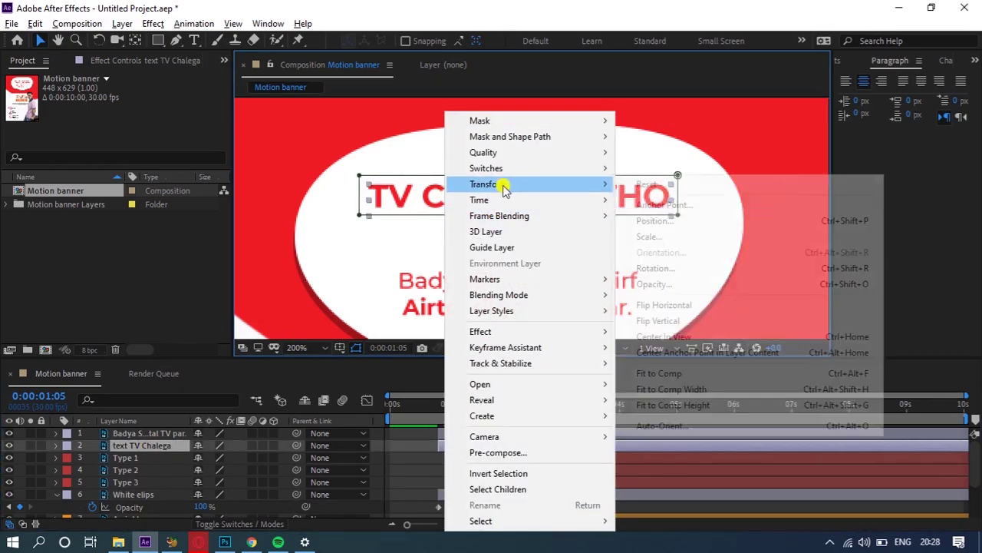
click(691, 359)
Step: Duplicate the masked text TV Chalega layer
click(149, 444)
key(m)
key(m)
key(ctrl+d)
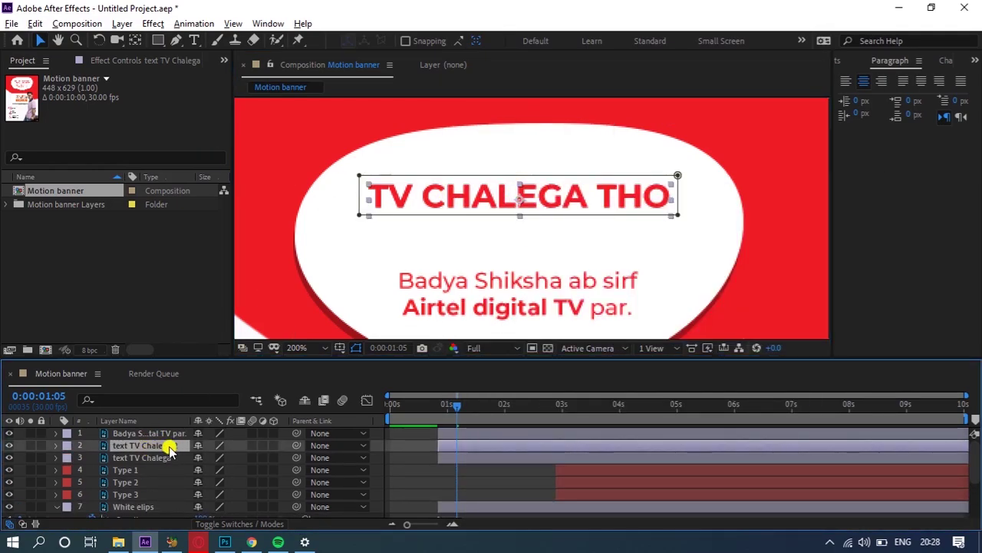
Step: Shift the mask on one headline copy down to frame the INDIA PADHEGA line, and check it by toggling the layer's visibility
key(m)
click(41, 458)
double_click(360, 215)
drag(426, 182, 426, 225)
key(Return)
click(42, 458)
key(m)
click(79, 455)
click(9, 457)
click(9, 457)
Step: Give both headline text layers the Yellow label color
click(462, 447)
key(F2)
click(462, 448)
shift+click(462, 458)
click(67, 445)
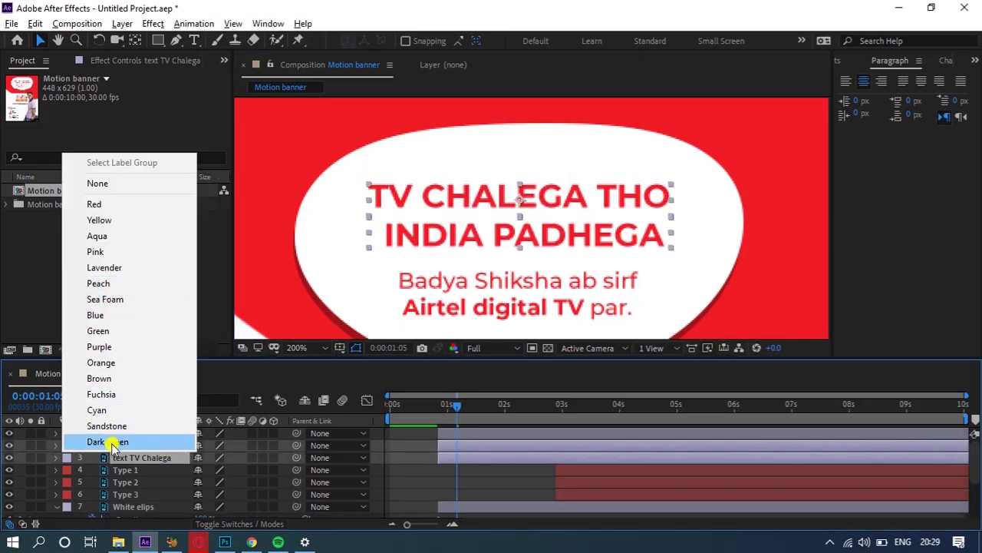
click(107, 222)
Step: Draw a black rectangle covering the INDIA PADHEGA line and give its shape layer the Yellow label
click(158, 40)
drag(369, 214, 683, 254)
key(ctrl+z)
click(66, 432)
click(107, 208)
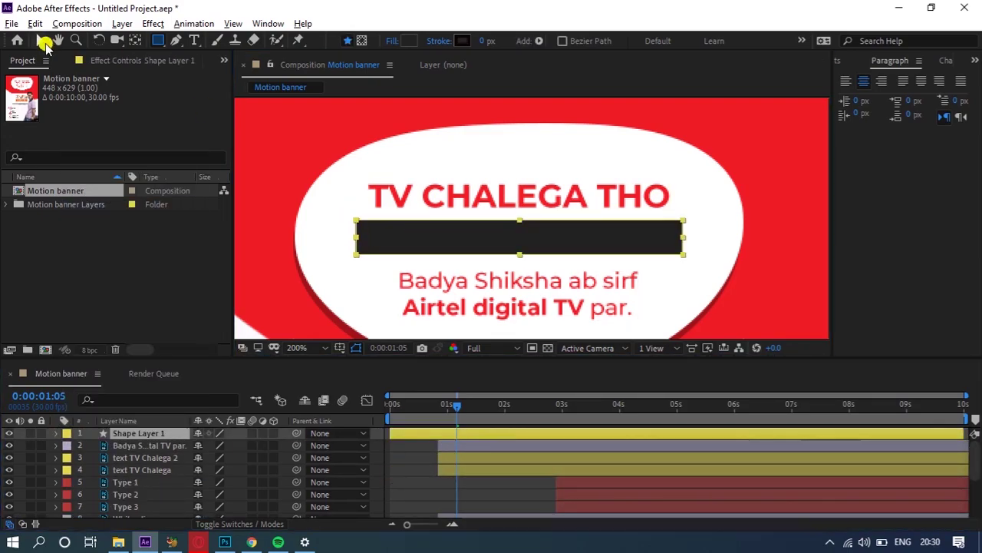
Step: Duplicate the black rectangle layer and move one rectangle down just below the INDIA PADHEGA line
click(40, 41)
key(ctrl+d)
drag(553, 241, 553, 287)
Step: Place Shape Layer 1 directly above text TV Chalega and set that text layer's track matte to Alpha
drag(154, 446, 167, 477)
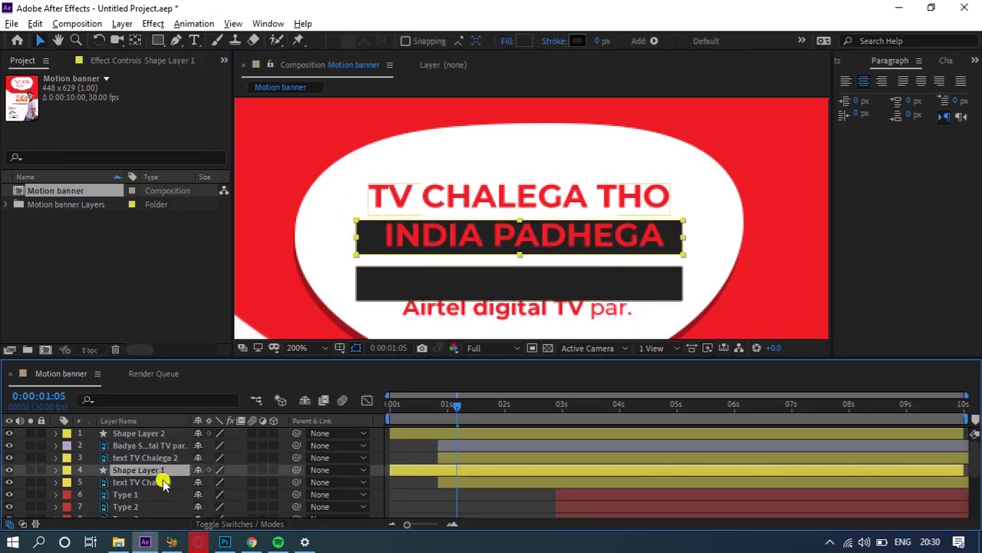
click(159, 482)
click(232, 523)
click(284, 482)
click(324, 422)
Step: Keyframe Shape Layer 1's Position from 224.0, 314.5 at 0:00:01:05 up over the TV CHALEGA THO line at 0:00:01:20
key(p)
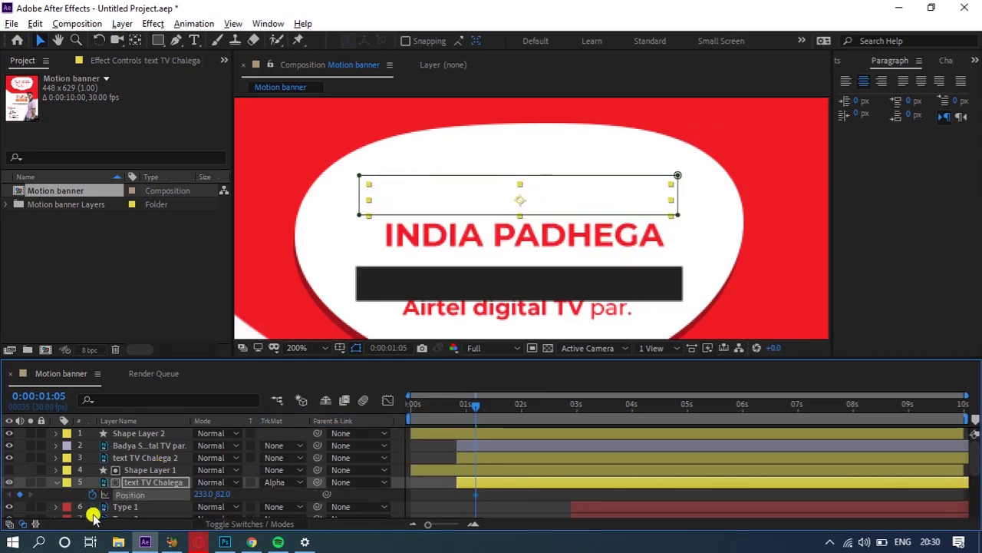
key(p)
click(160, 469)
key(p)
click(92, 482)
drag(476, 406, 503, 406)
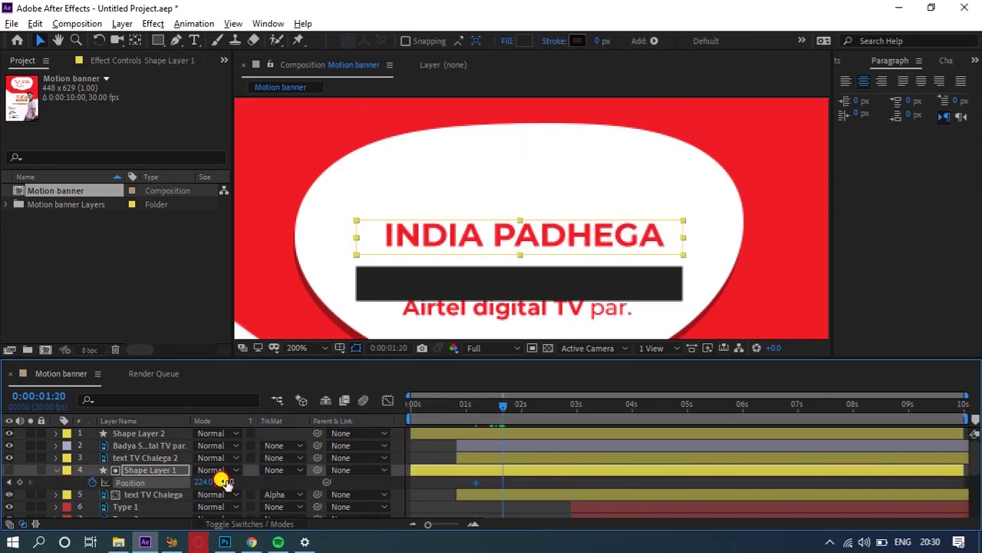
drag(224, 481, 203, 481)
click(520, 481)
drag(500, 409, 476, 414)
click(493, 473)
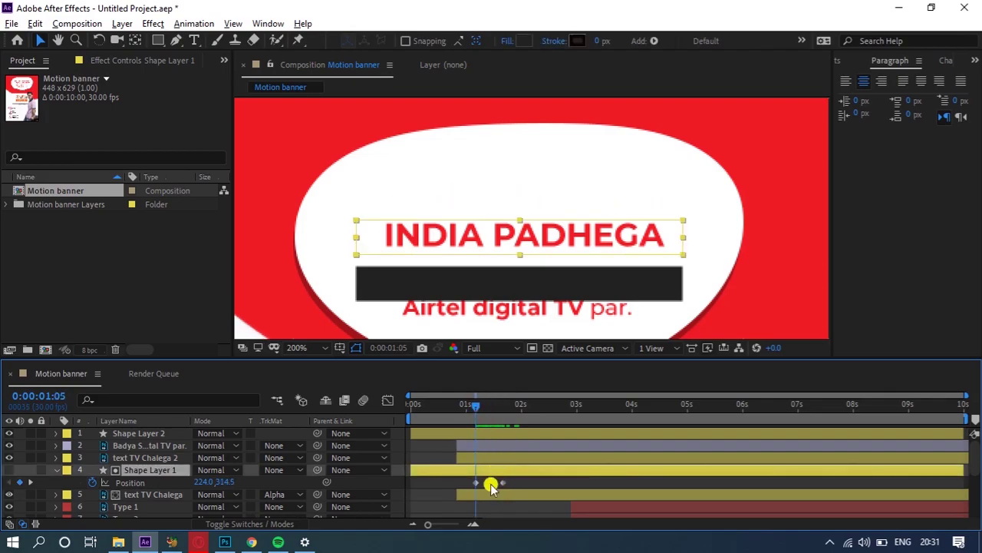
key(p)
Step: Place Shape Layer 2 directly above text TV Chalega 2 and set that text layer's track matte to Alpha
click(170, 455)
click(169, 446)
drag(164, 435, 156, 451)
click(132, 458)
click(285, 457)
click(314, 395)
Step: Keyframe Shape Layer 2's Position between 0:00:01:05 and 0:00:01:20 so it rises over the INDIA PADHEGA line
click(145, 447)
key(p)
click(92, 458)
drag(476, 406, 503, 409)
drag(221, 459, 192, 455)
click(497, 453)
key(p)
Step: Show both rectangles' Position keyframes and delay Shape Layer 2's pair to start at about 0:00:01:12
click(494, 470)
ctrl+click(425, 445)
key(p)
key(p)
click(327, 458)
click(434, 458)
mouse_move(502, 407)
mouse_down()
mouse_move(479, 407)
mouse_move(491, 409)
mouse_up()
click(454, 446)
ctrl+click(439, 470)
key(p)
click(502, 495)
drag(511, 463, 468, 453)
drag(476, 458, 488, 458)
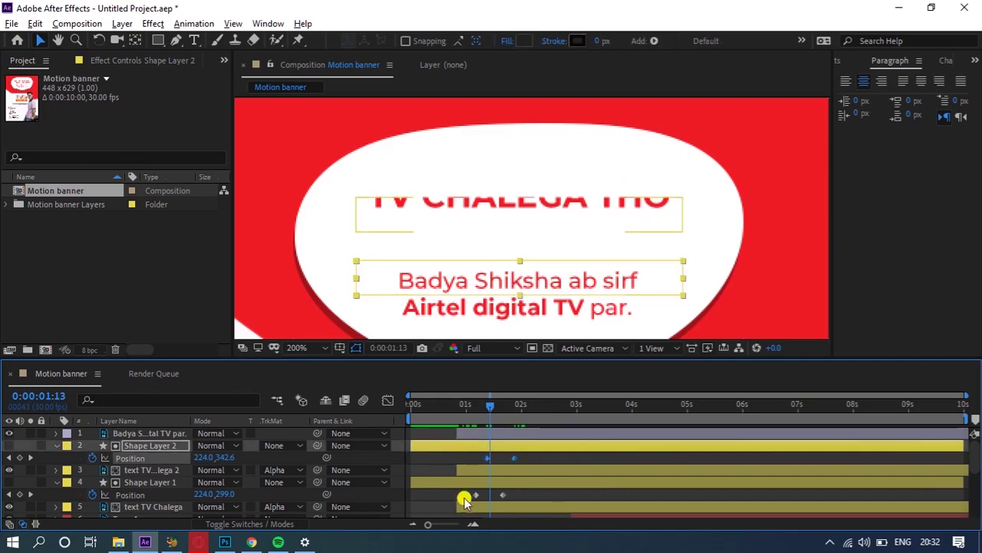
Step: Apply Easy Ease In to the Position keyframes of Shape Layer 1 and Shape Layer 2
drag(464, 499, 508, 492)
right_click(501, 495)
mouse_move(538, 488)
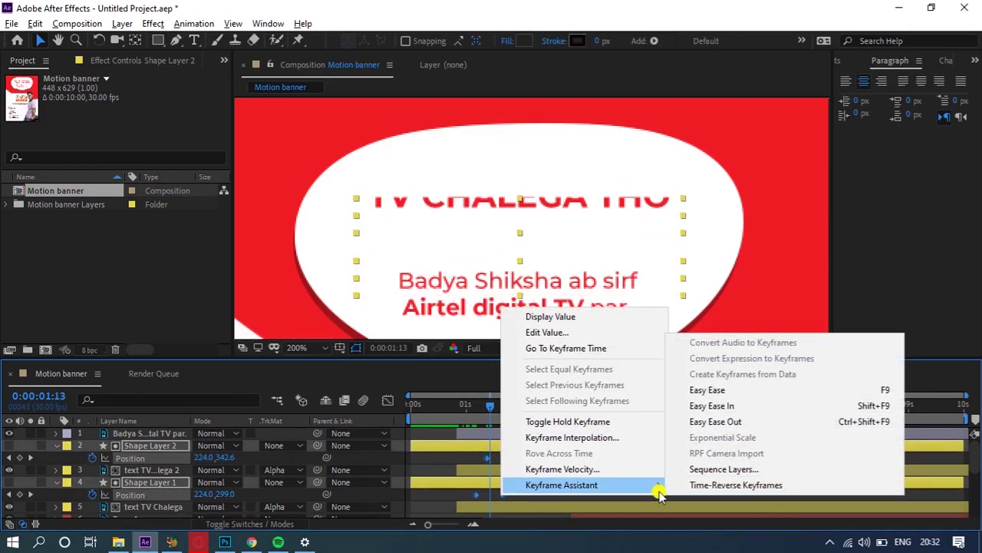
click(724, 405)
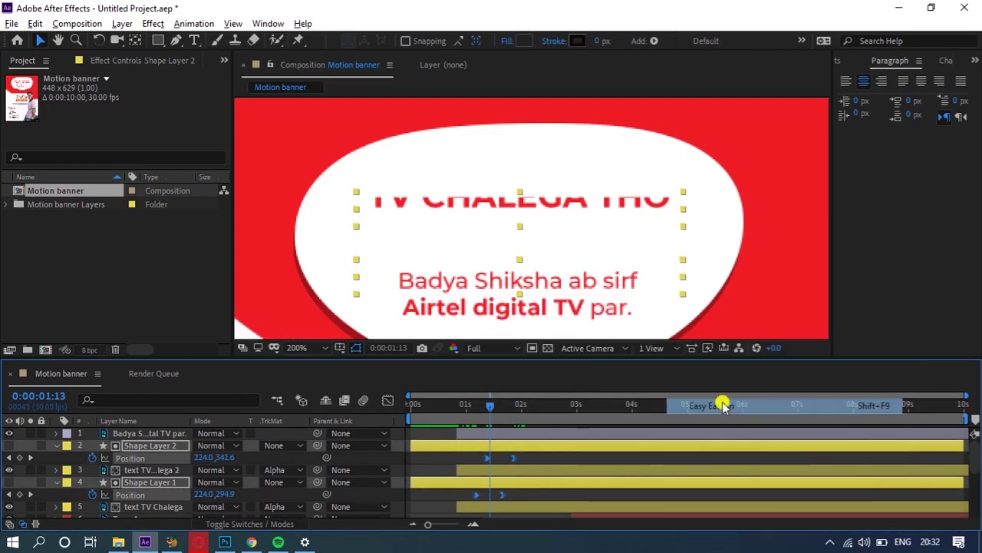
Step: Try compressing the Position keyframes of Shape Layer 1 and Shape Layer 2 for a faster reveal, and preview the headline animation
click(466, 415)
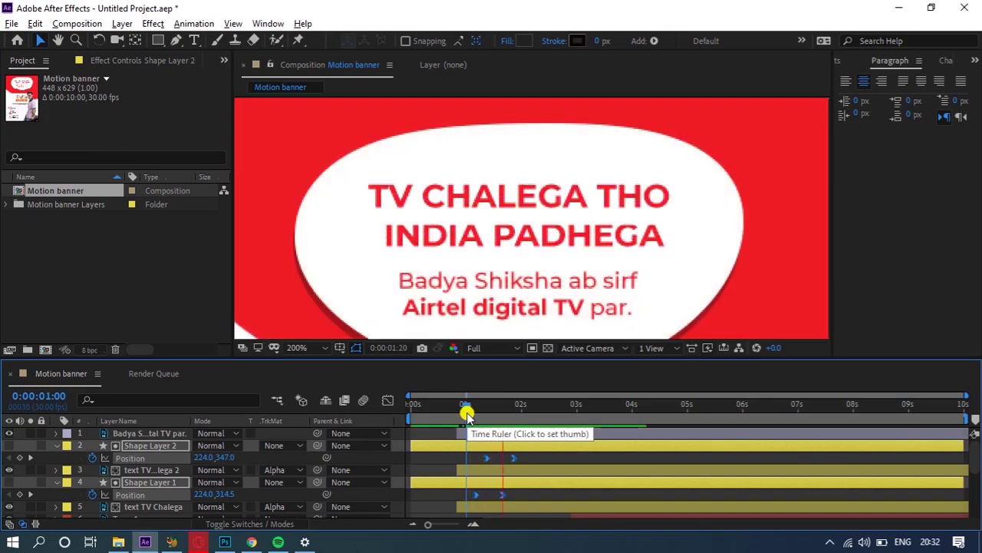
drag(466, 413, 513, 462)
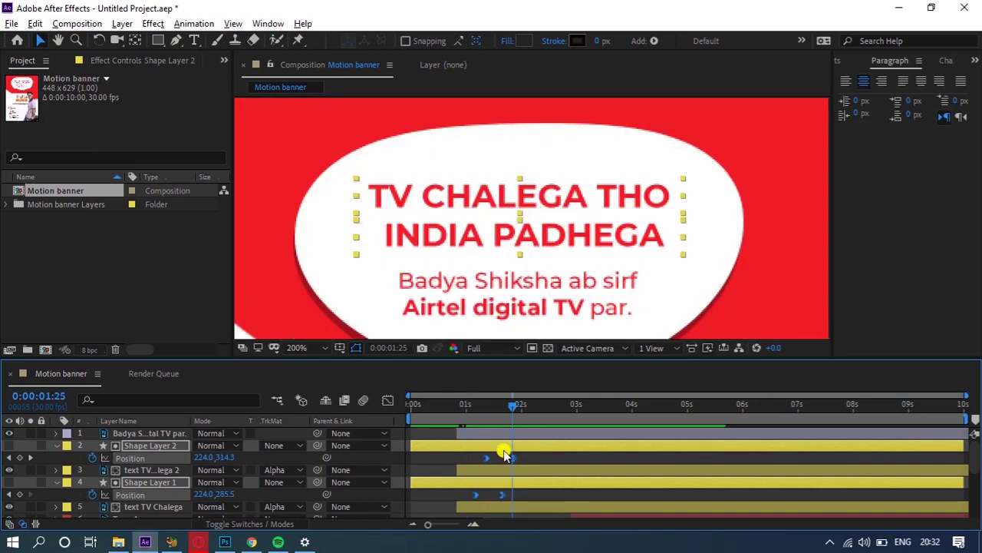
drag(512, 458, 500, 461)
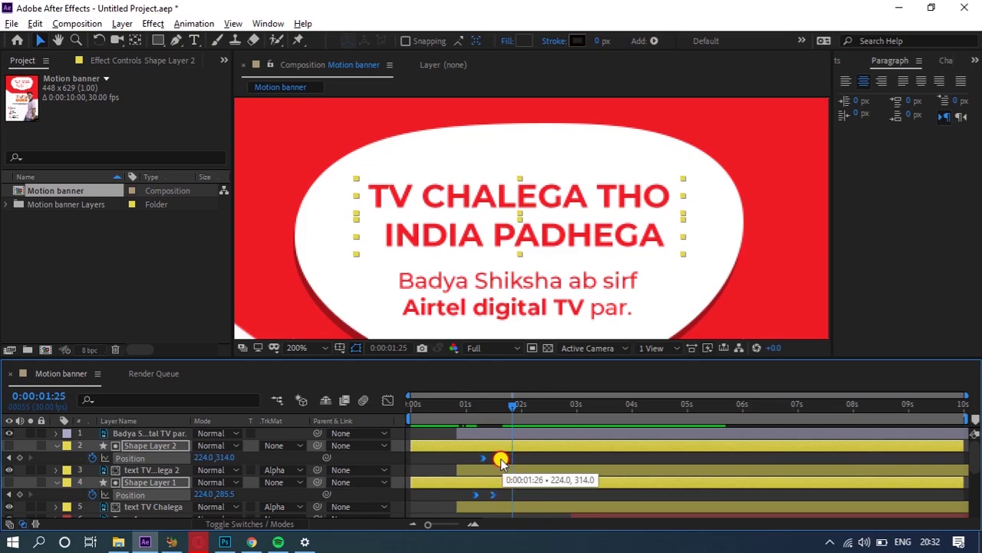
click(478, 412)
key(space)
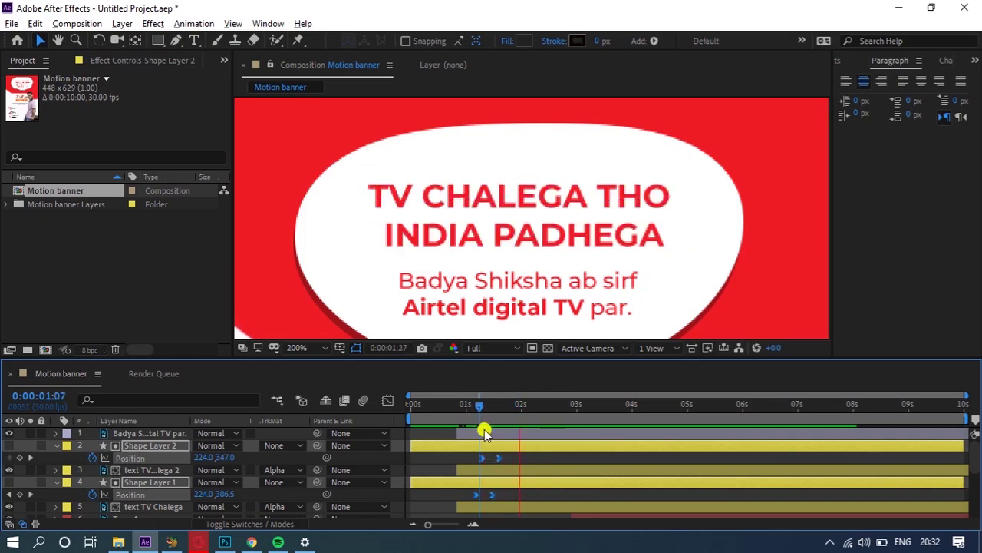
key(space)
Step: Delete the imported Badya Shiksha ab sirf Airtel digital TV par. layer from the composition
click(787, 228)
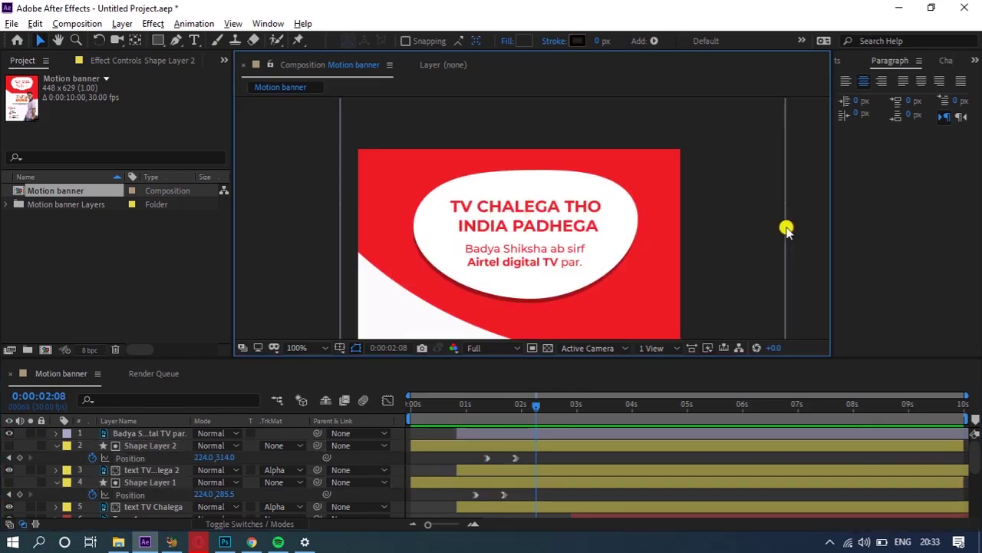
scroll(544, 287, up, 1)
click(513, 295)
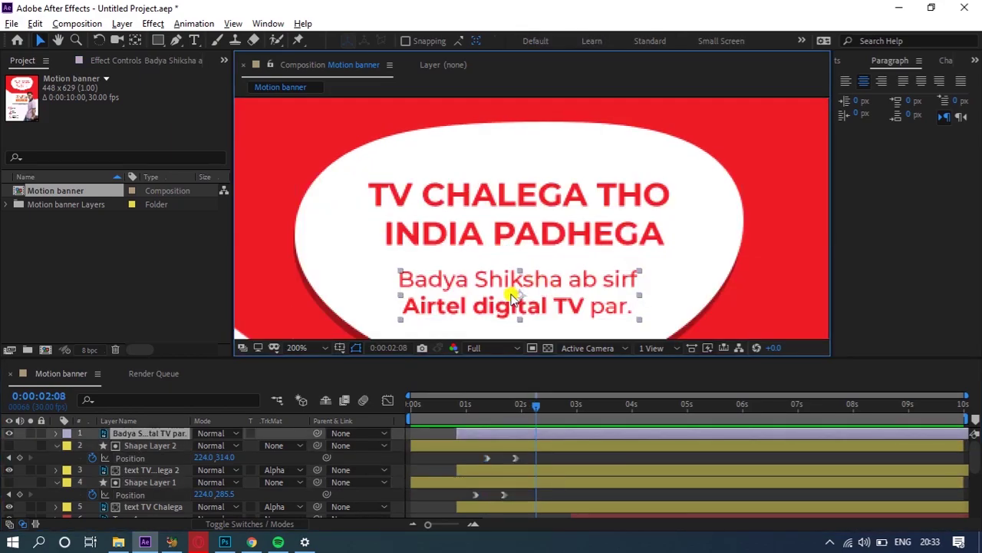
drag(528, 237, 534, 161)
drag(521, 225, 521, 233)
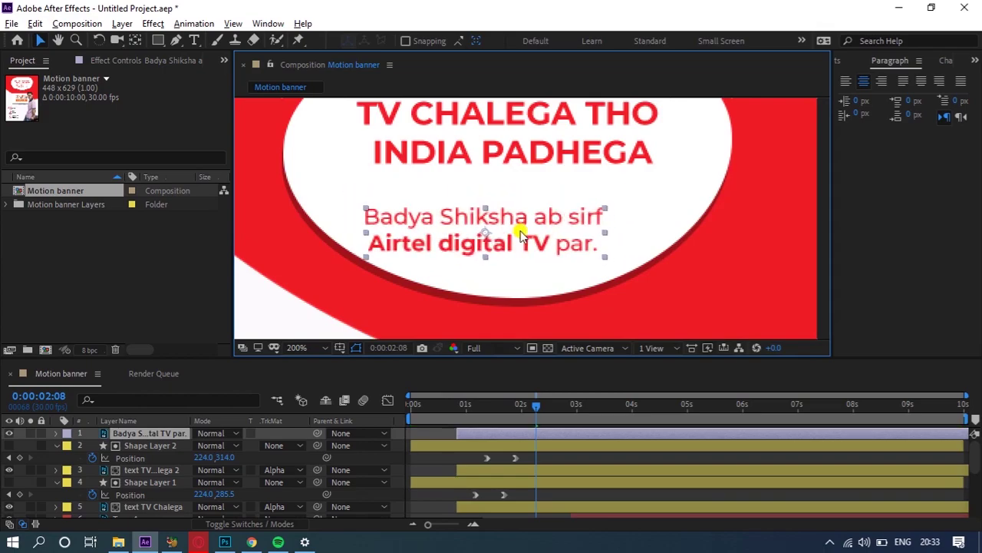
click(166, 435)
key(Delete)
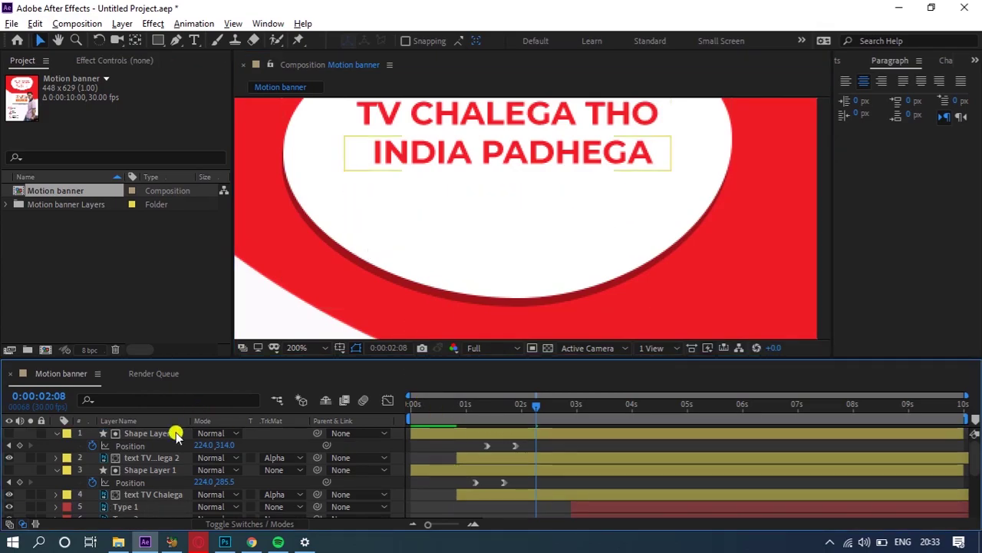
Step: Switch to Photoshop and copy the Badya Shiksha ab sirf Airtel digital TV par. text from the banner without changing it
click(224, 542)
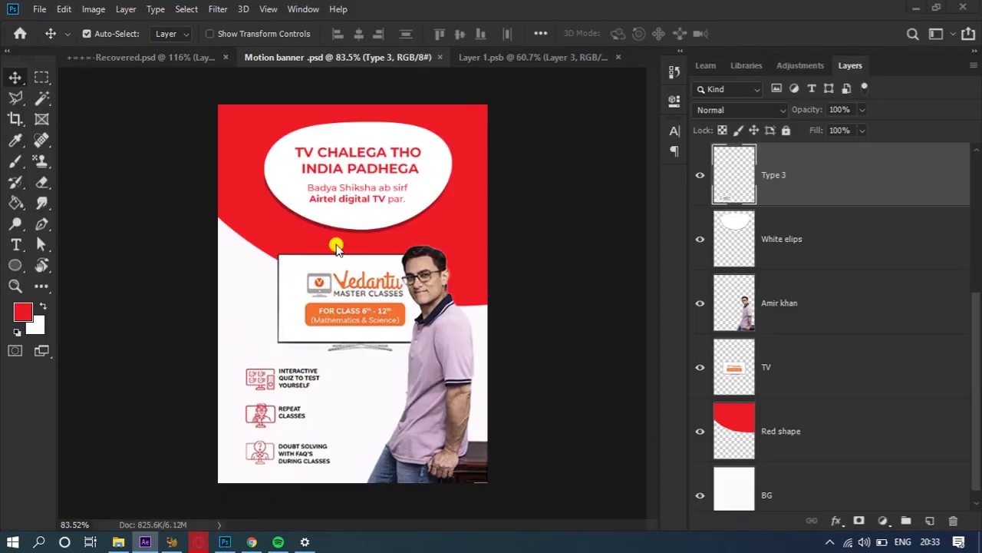
double_click(361, 198)
key(ctrl+c)
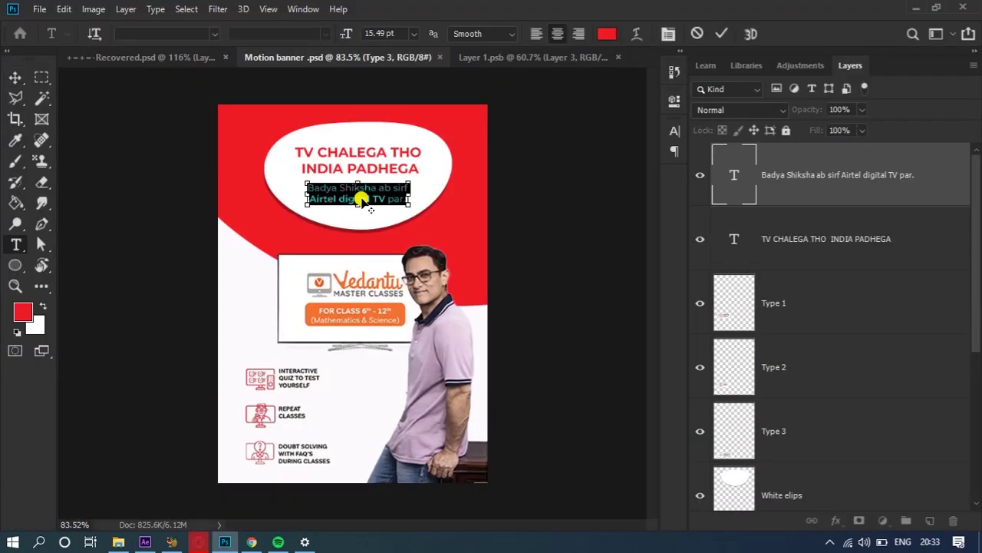
click(704, 35)
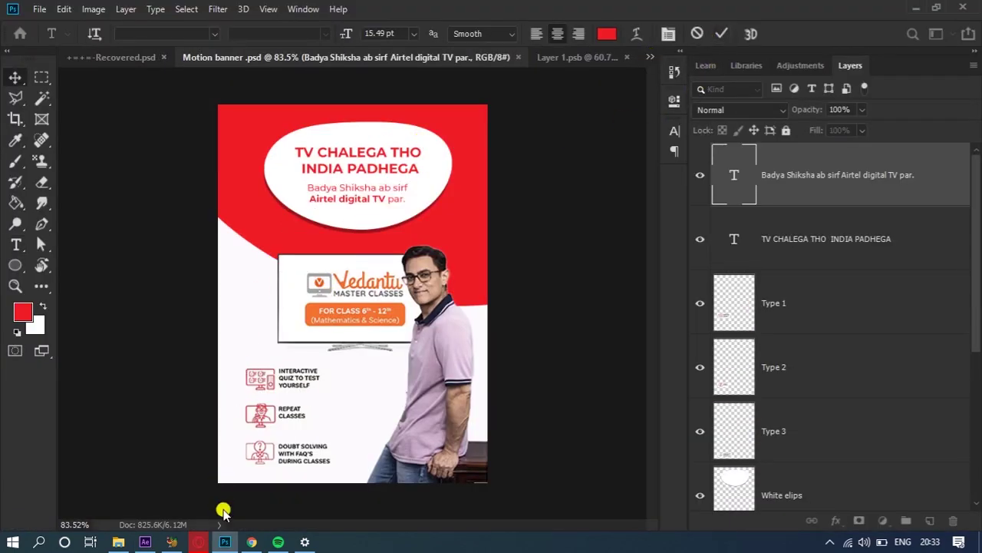
Step: Switch back to After Effects, paste the copied tagline as a new text layer and place it under INDIA PADHEGA inside the white ellipse
click(145, 541)
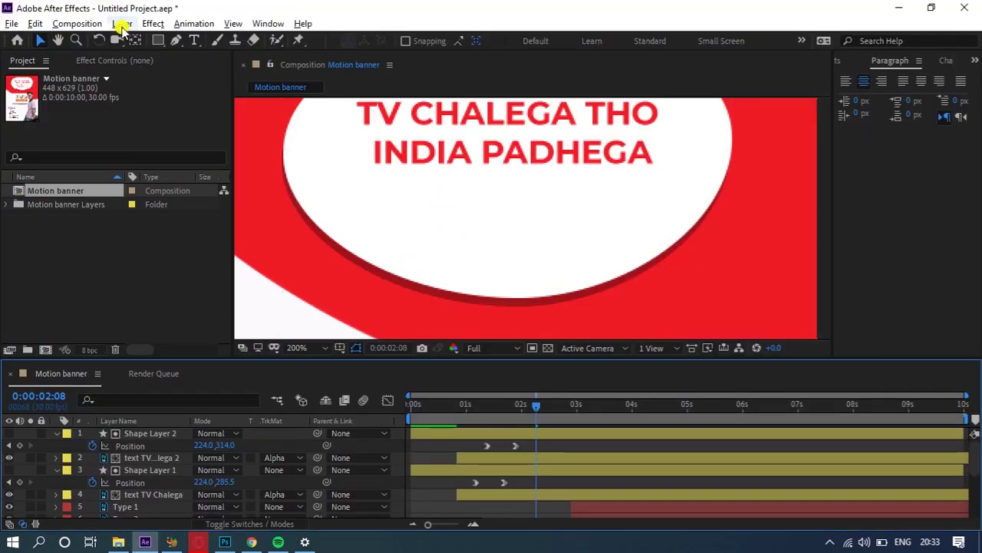
click(194, 40)
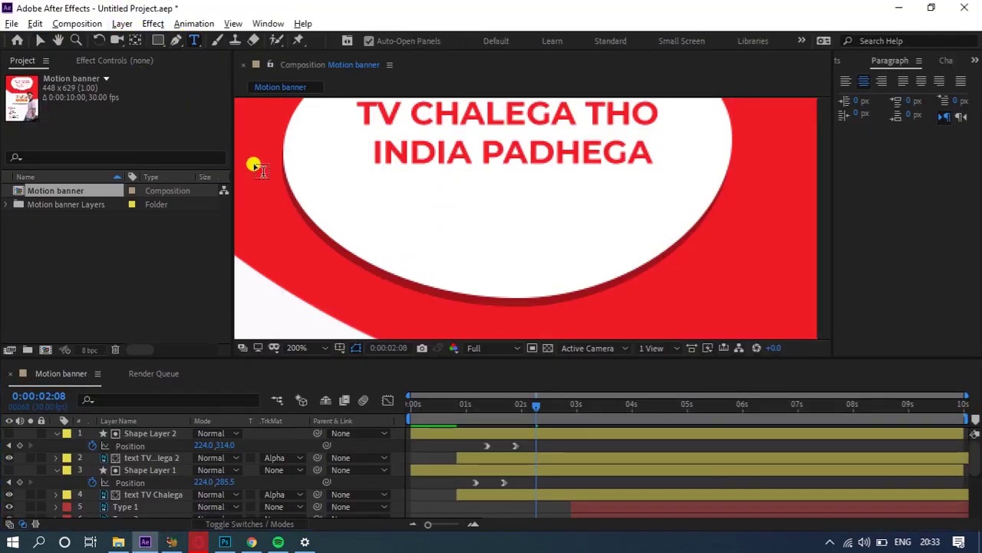
click(423, 207)
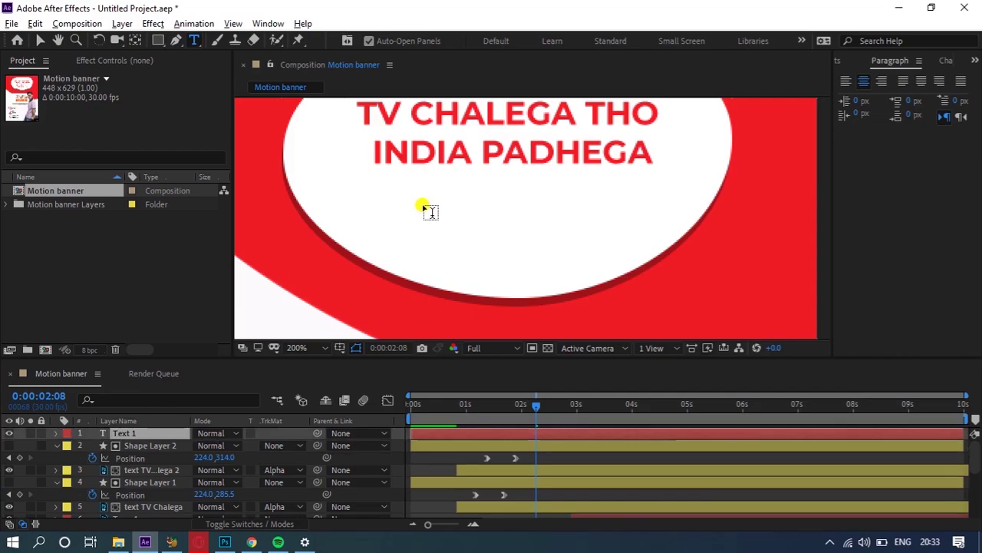
key(ctrl+v)
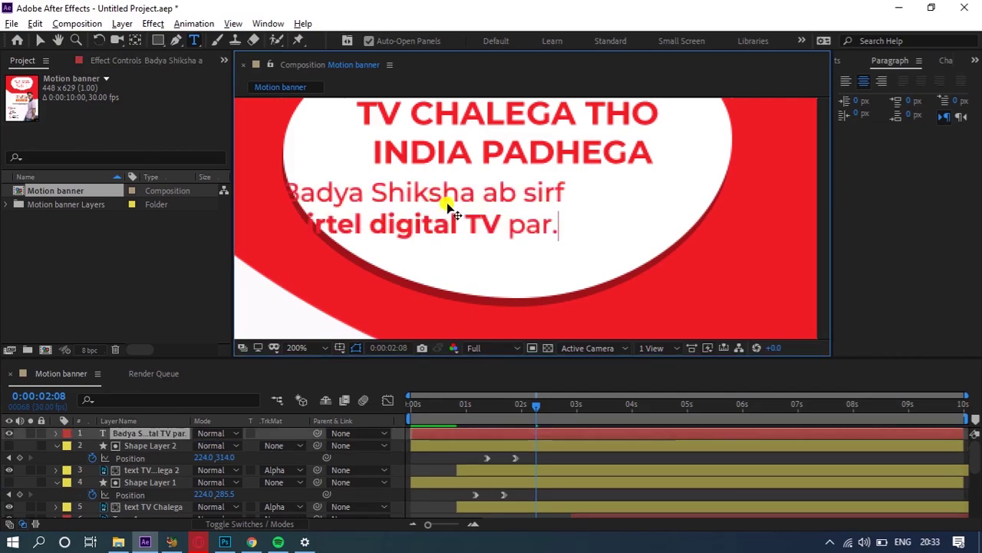
key(ctrl+a)
click(41, 43)
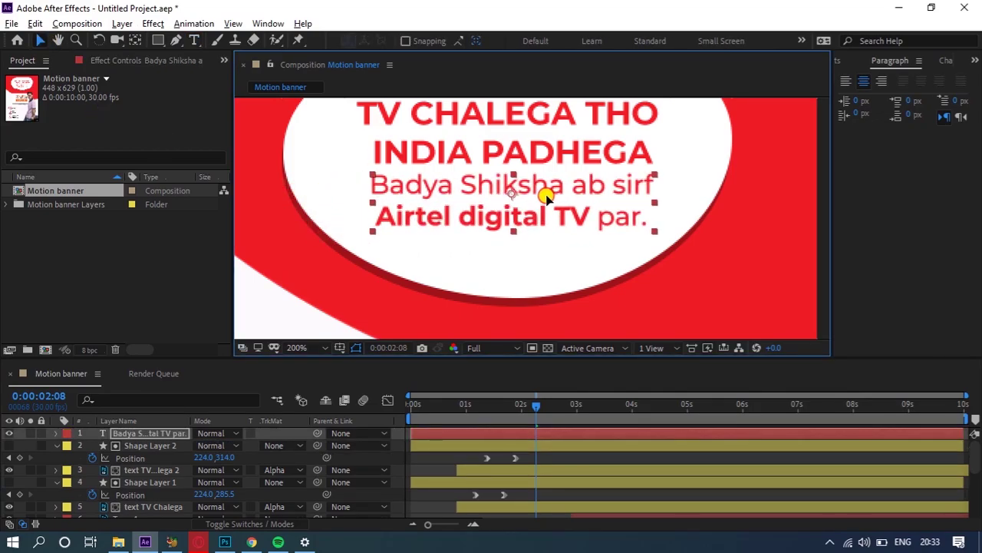
scroll(541, 241, down, 1)
drag(514, 275, 467, 239)
click(466, 382)
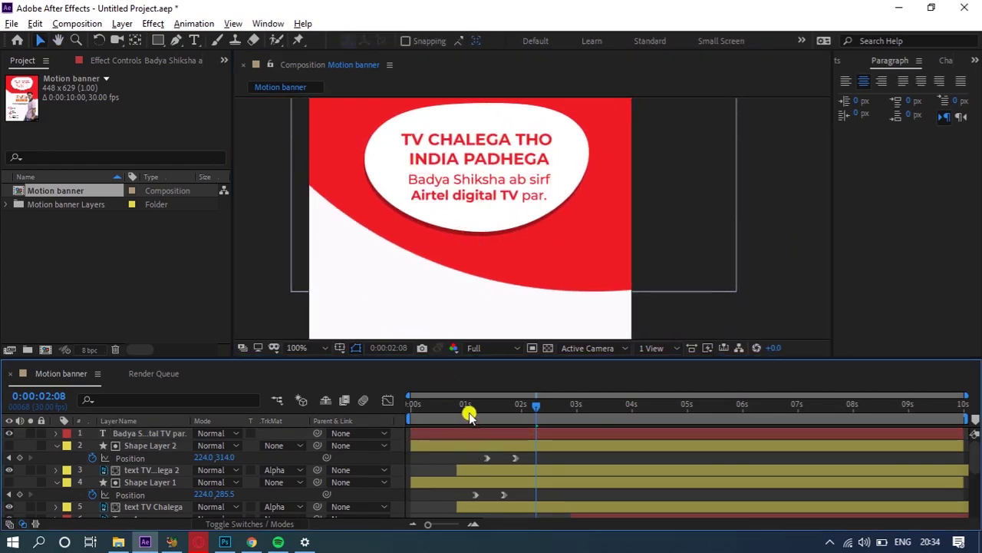
Step: Apply the Fade Up Characters text preset to the tagline layer at 0:00:02:00
drag(503, 415, 521, 439)
click(521, 436)
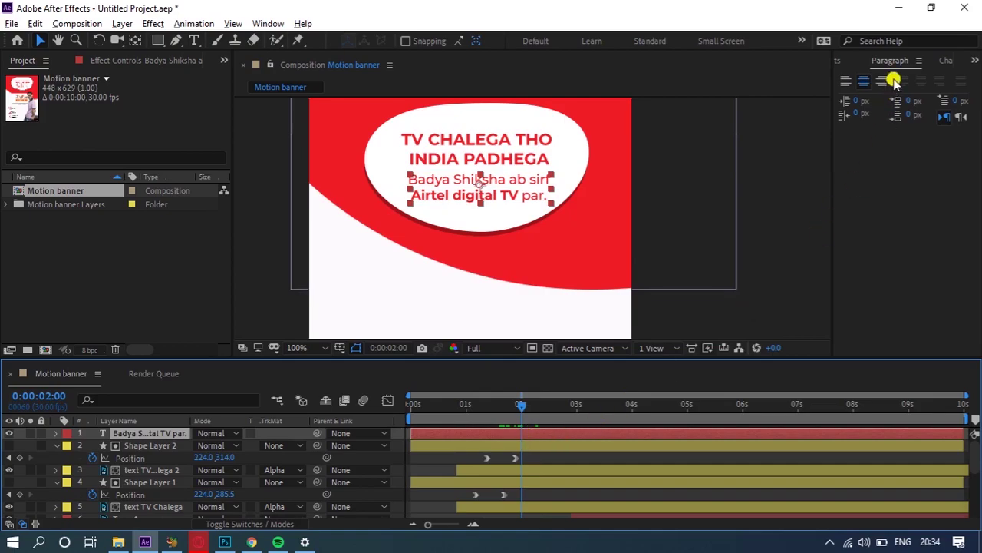
click(974, 61)
click(949, 90)
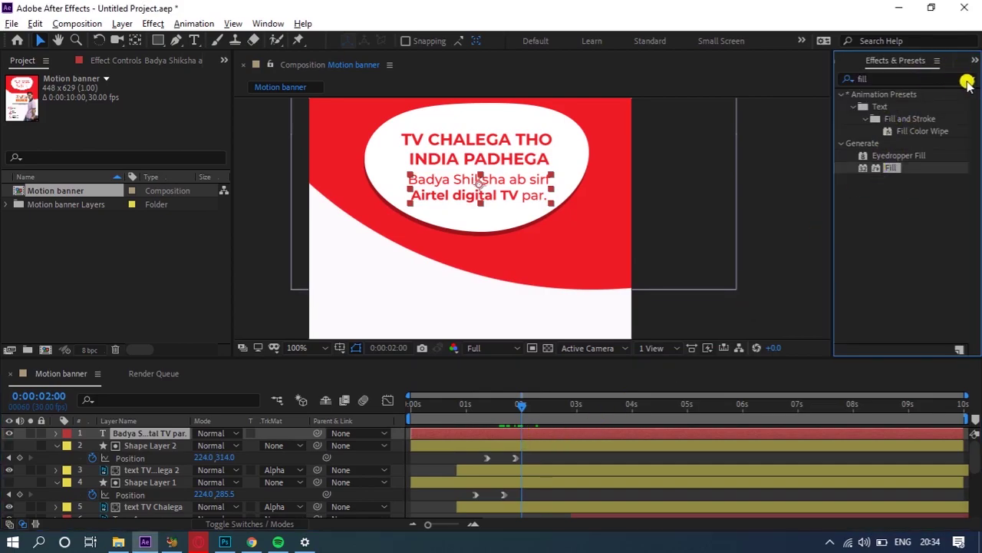
click(967, 80)
click(885, 77)
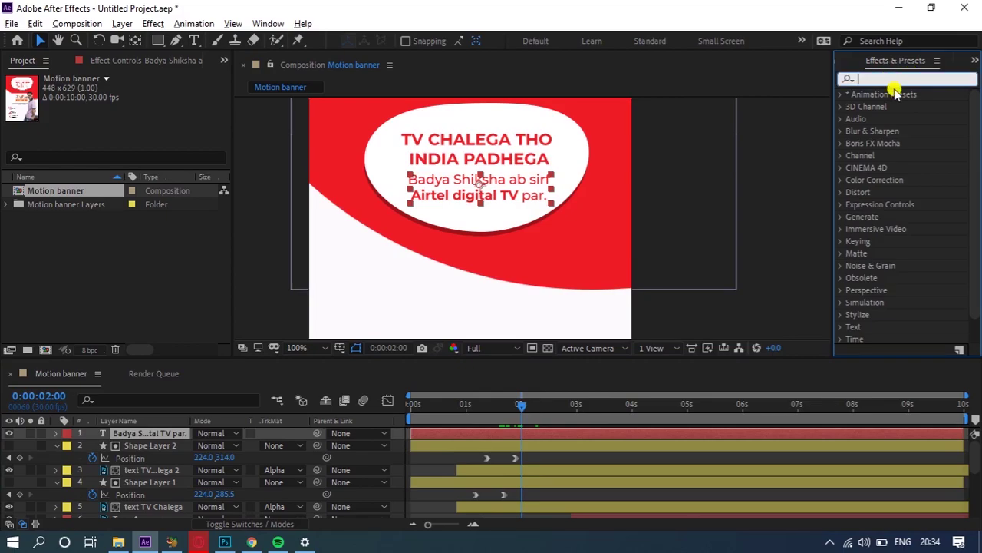
text(fad)
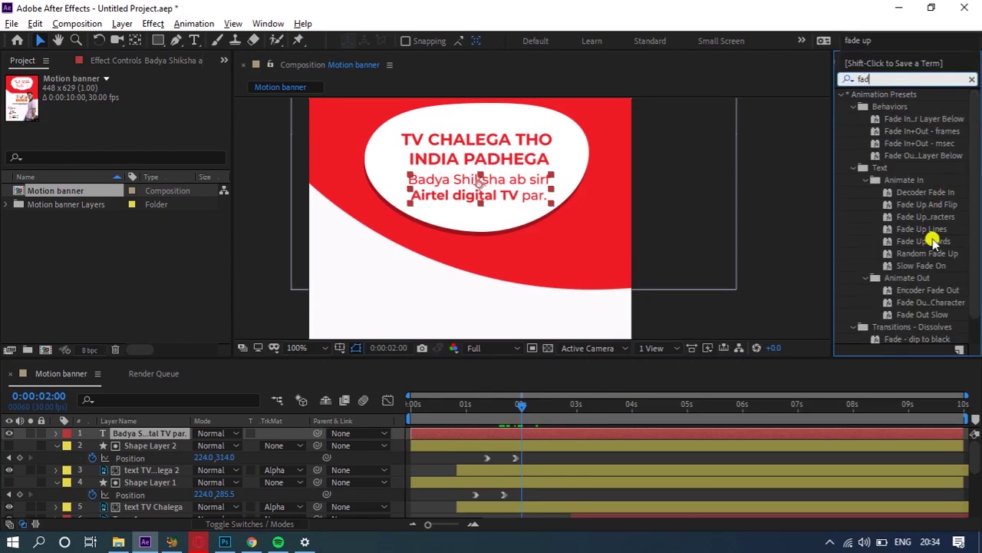
click(941, 218)
drag(907, 221, 476, 189)
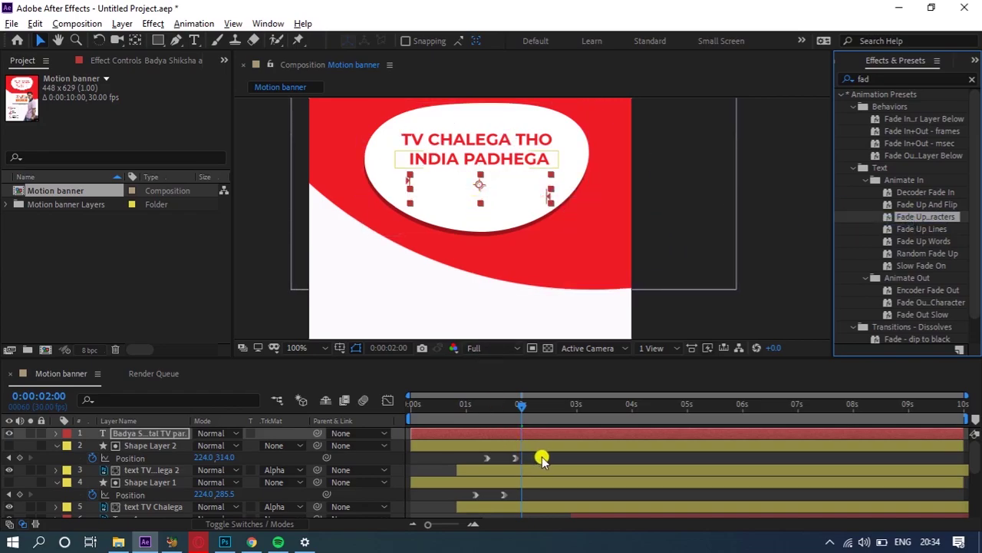
Step: Show the tagline's Range Selector Start keyframes, retime the end keyframe to just before 0:00:04:00 and preview the character fade
key(u)
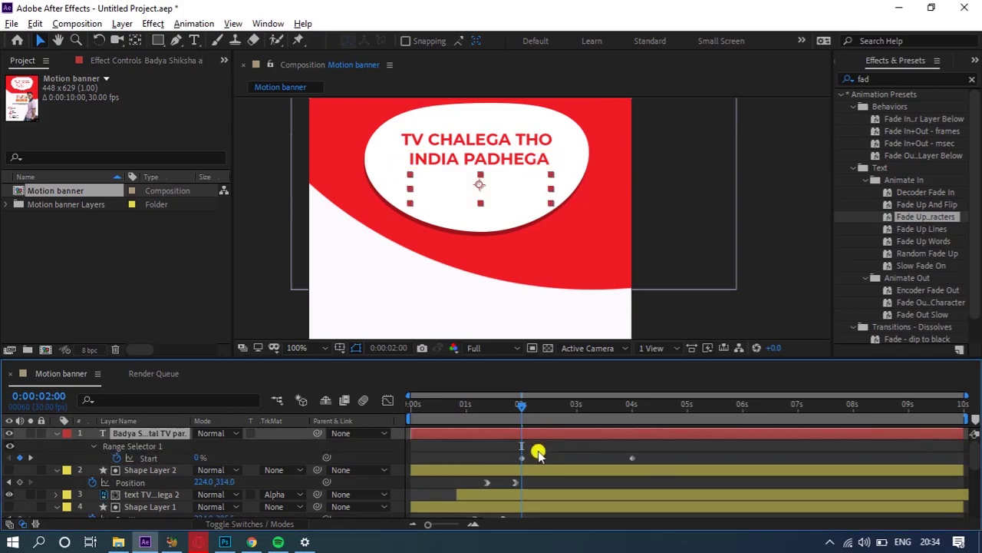
drag(634, 459, 564, 458)
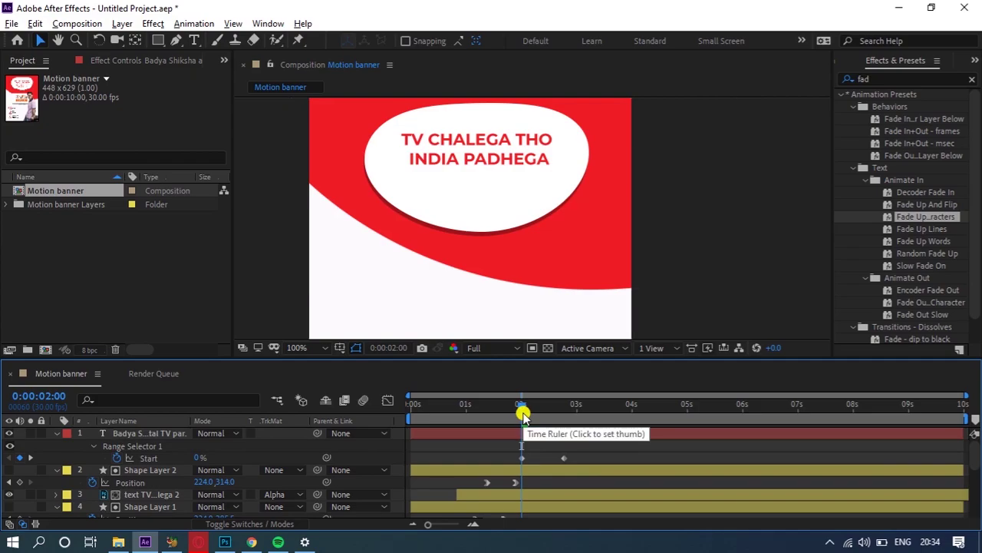
key(space)
drag(565, 458, 626, 458)
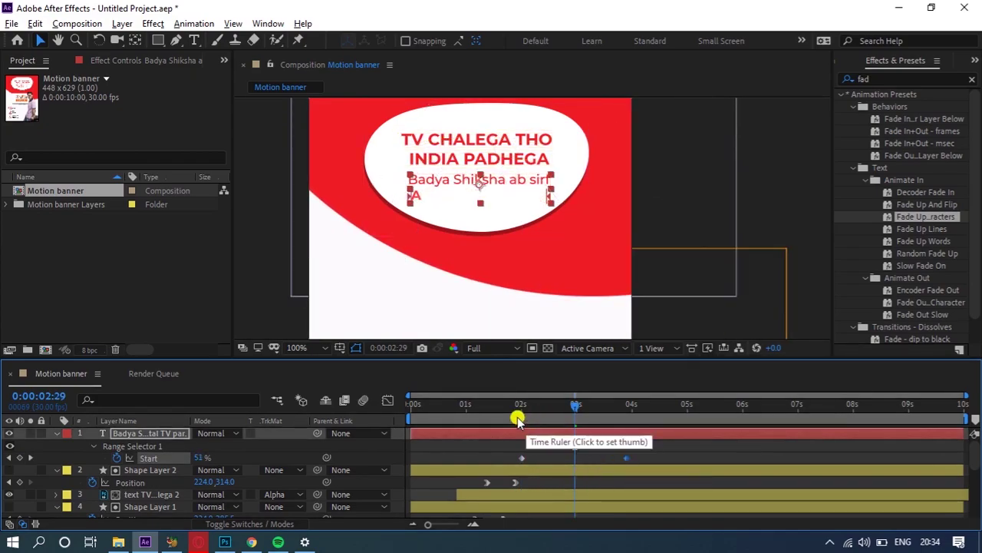
click(521, 412)
key(space)
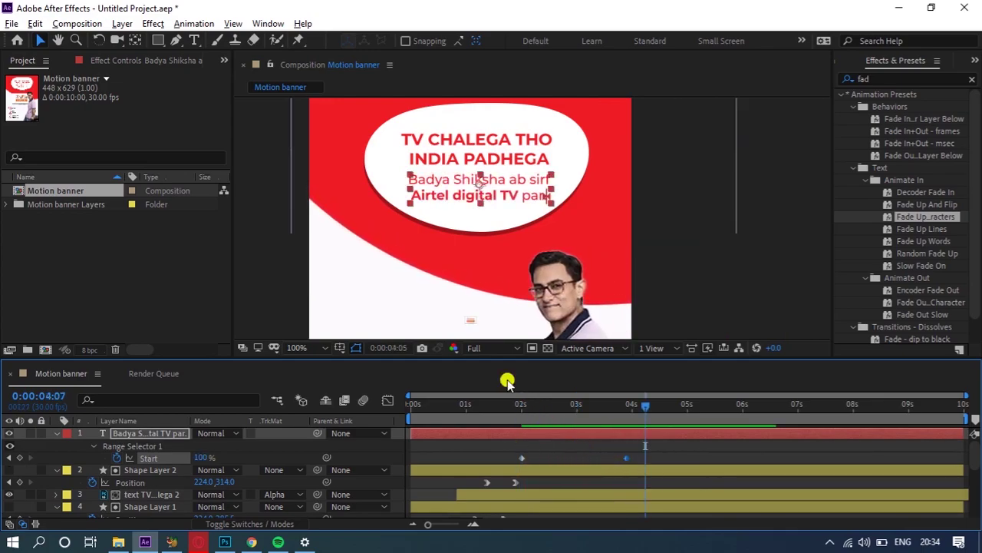
Step: Collapse the keyframe rows of the tagline layer, Shape Layer 2 and Shape Layer 1
scroll(501, 211, down, 2)
click(529, 436)
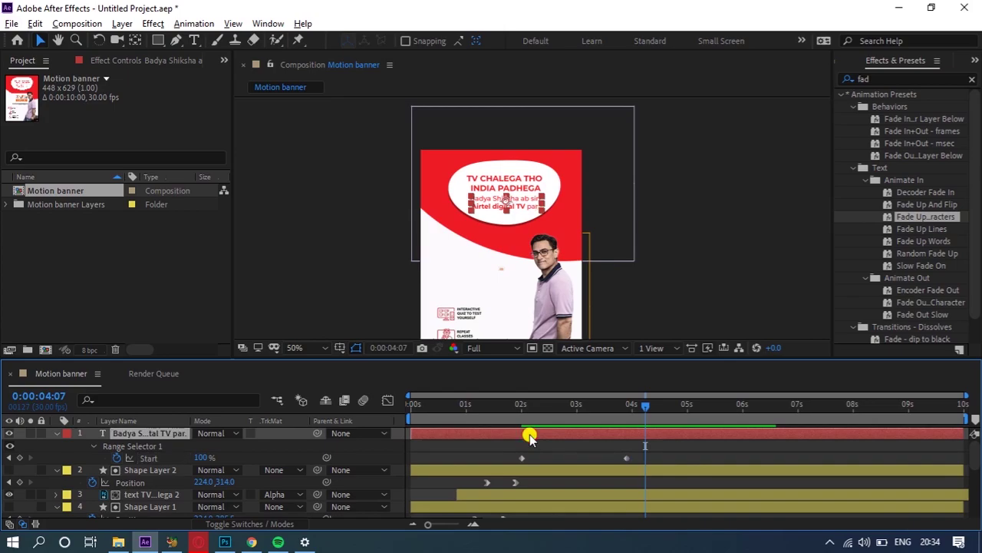
key(u)
click(529, 449)
key(u)
click(510, 471)
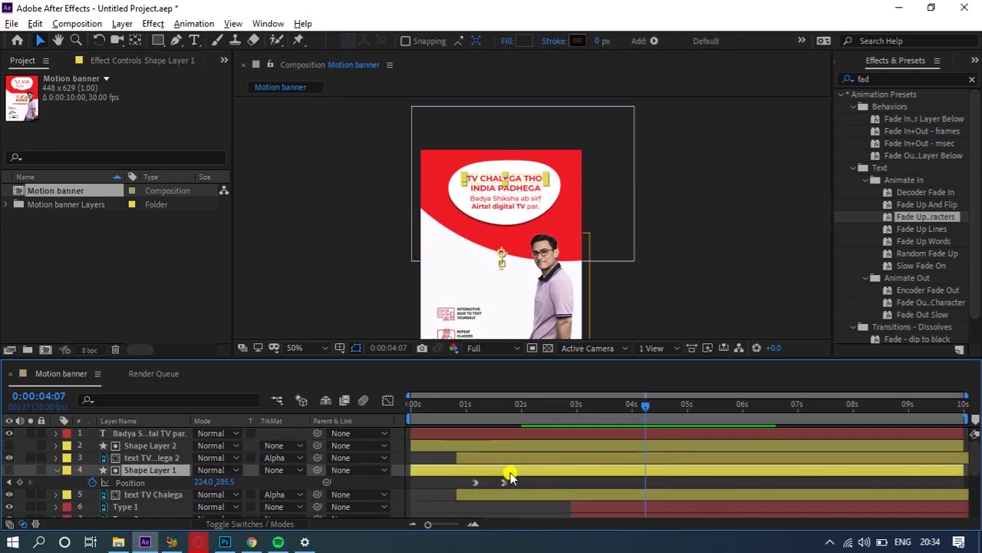
key(u)
Step: Shift the tagline, both shape layers and both TV Chalega text layers together so the earliest start just before 0:00:03:00
click(510, 482)
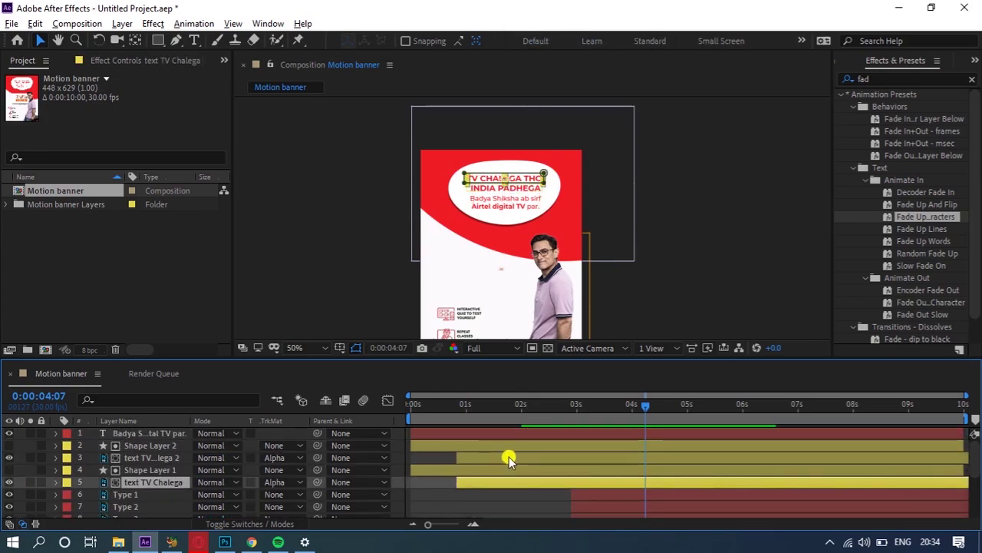
shift+click(509, 444)
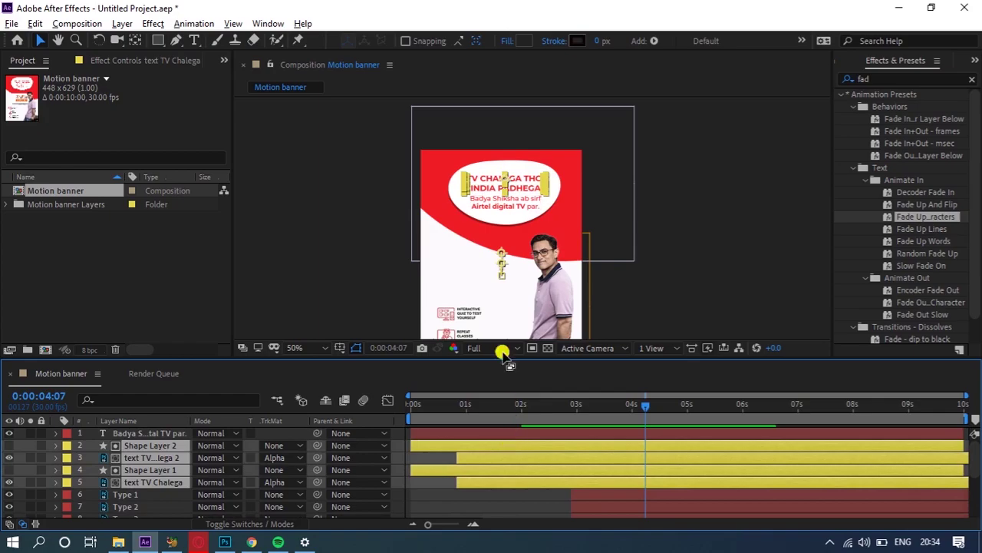
click(500, 505)
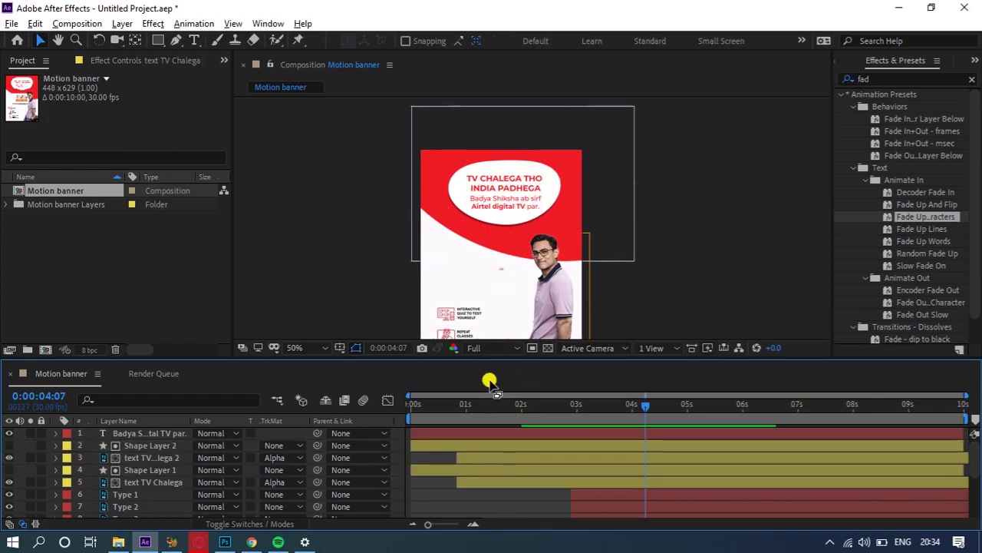
click(486, 482)
shift+click(472, 434)
drag(427, 436, 590, 449)
key(space)
drag(530, 287, 552, 243)
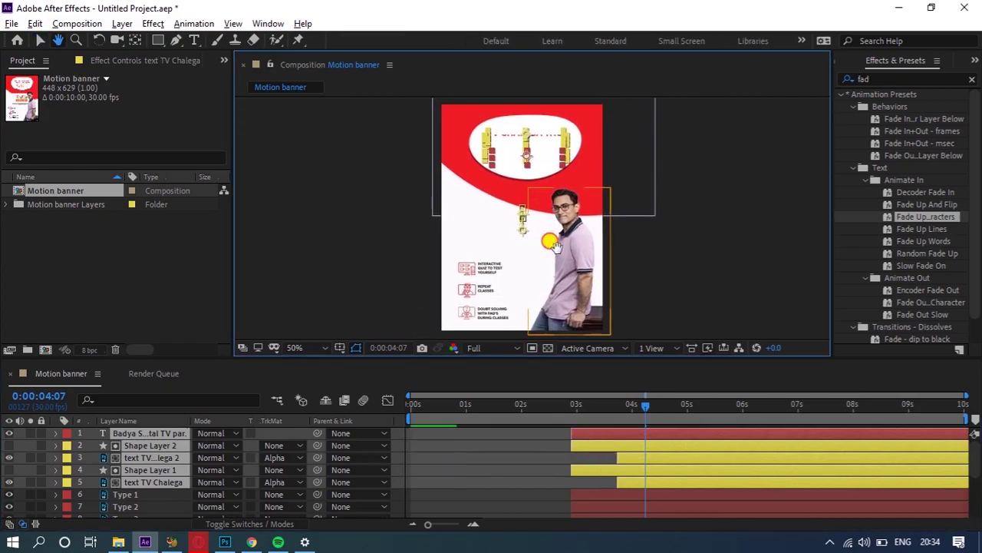
Step: Delay the White elips layer with its Opacity keyframes so it starts just before 0:00:03:00
click(451, 407)
scroll(506, 448, down, 4)
click(476, 463)
drag(476, 464, 590, 464)
scroll(119, 491, up, 1)
scroll(132, 495, down, 3)
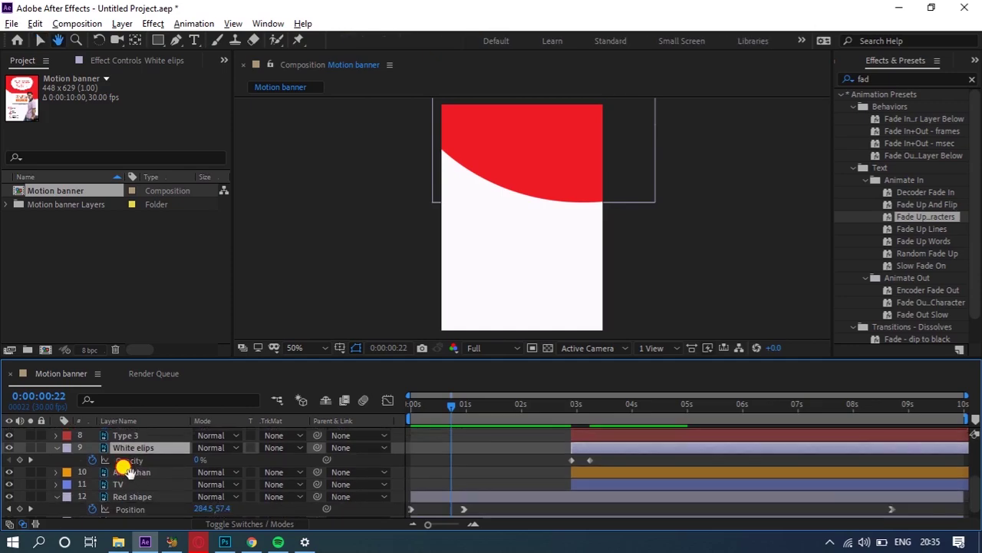
Step: Move the TV layer earlier to start at about 0:00:00:14 and show its Scale keyframes
click(129, 475)
drag(586, 476, 468, 479)
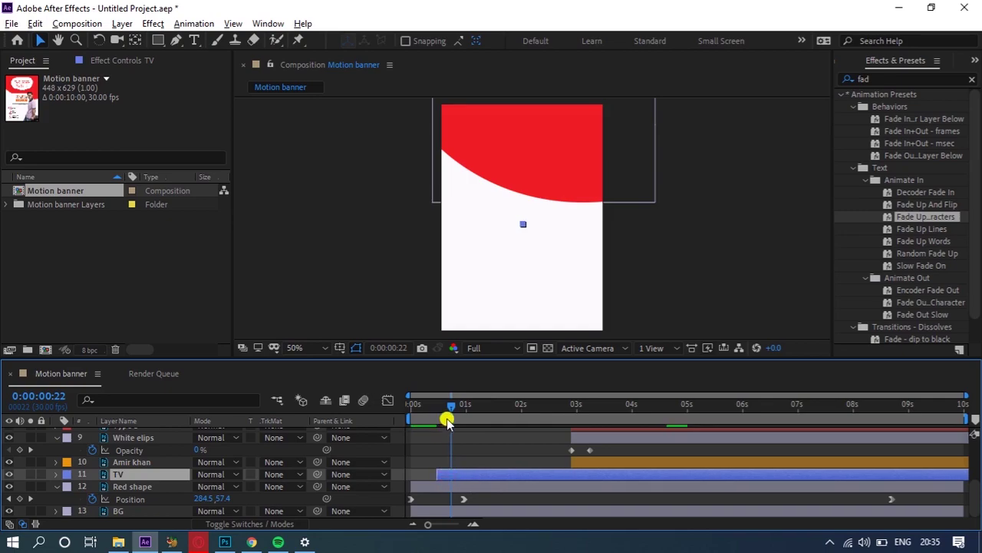
key(s)
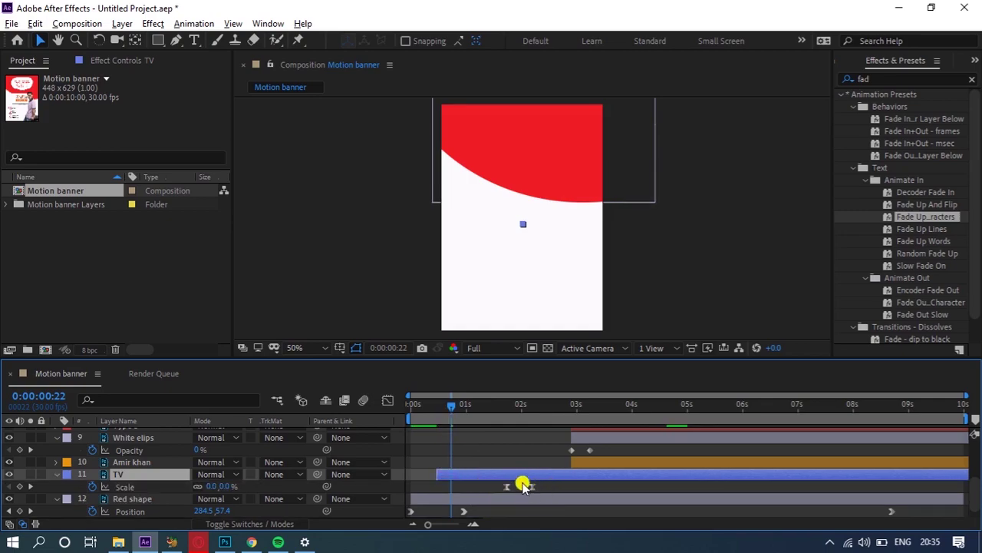
Step: Shift the TV layer earlier so its last Scale keyframe falls at 0:00:01:00, and preview the timing from the start
drag(532, 475, 464, 485)
drag(449, 410, 419, 417)
drag(476, 476, 469, 478)
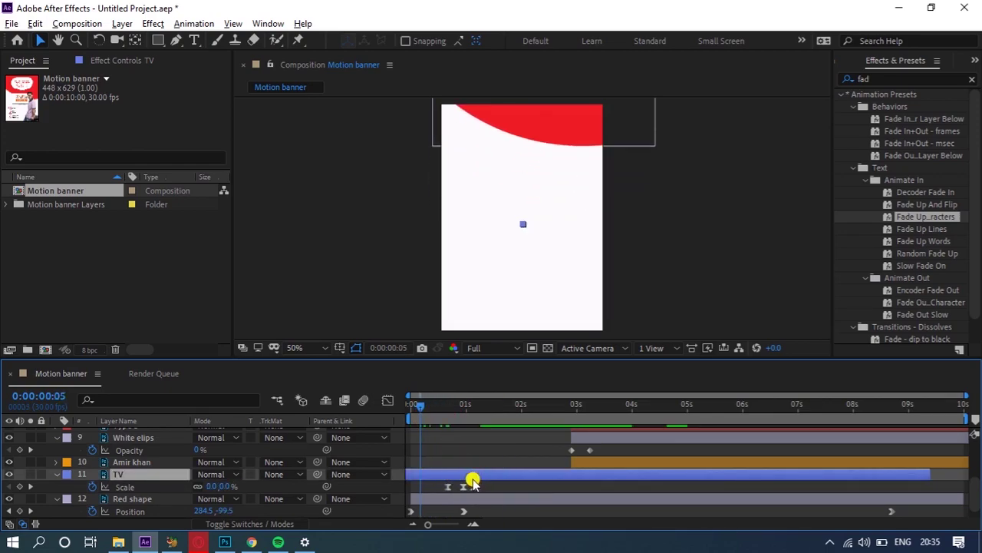
key(space)
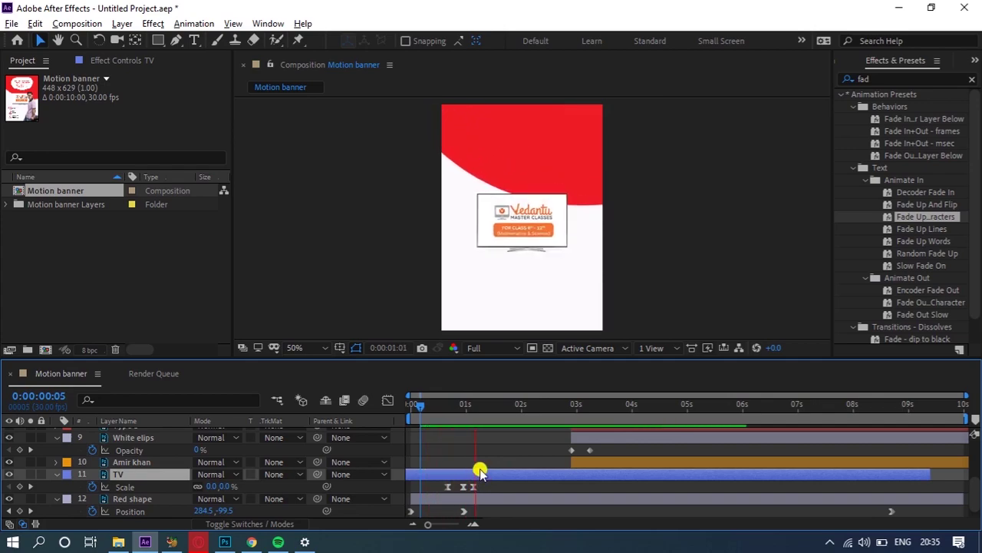
drag(442, 417, 408, 406)
drag(470, 478, 465, 476)
key(space)
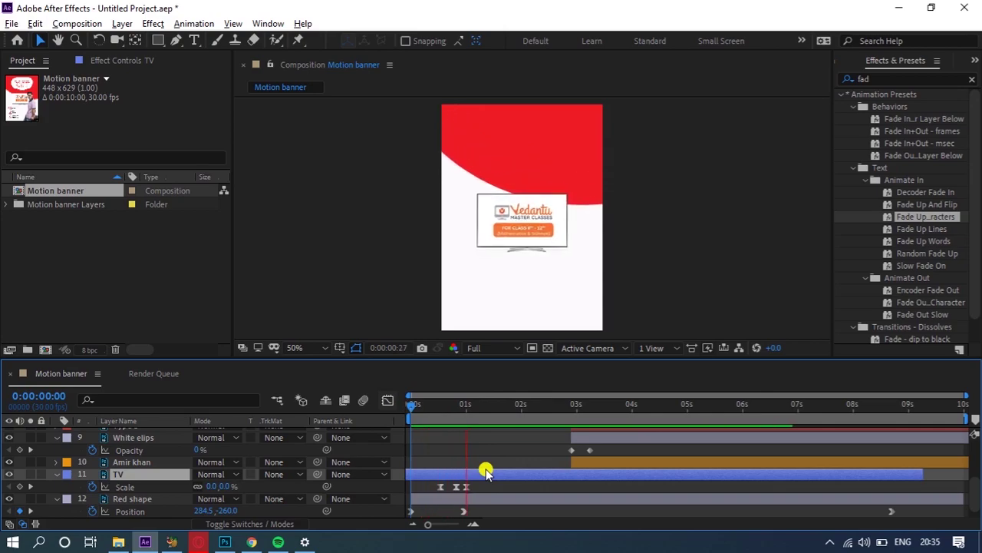
Step: Move the Type 1, Type 2, Type 3 and Amir khan layers together to start at 0:00:01:05
drag(461, 405, 476, 418)
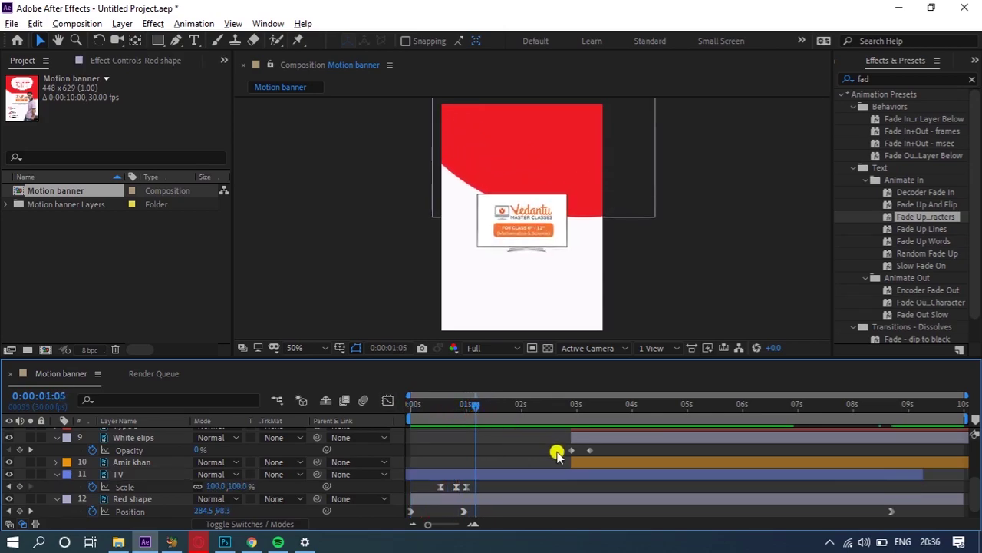
scroll(530, 468, up, 2)
click(611, 471)
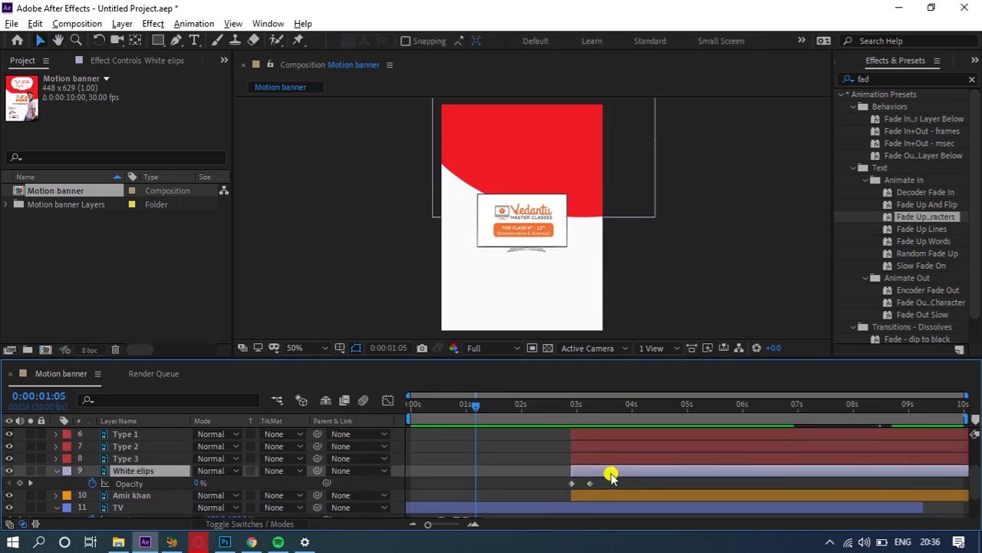
click(607, 496)
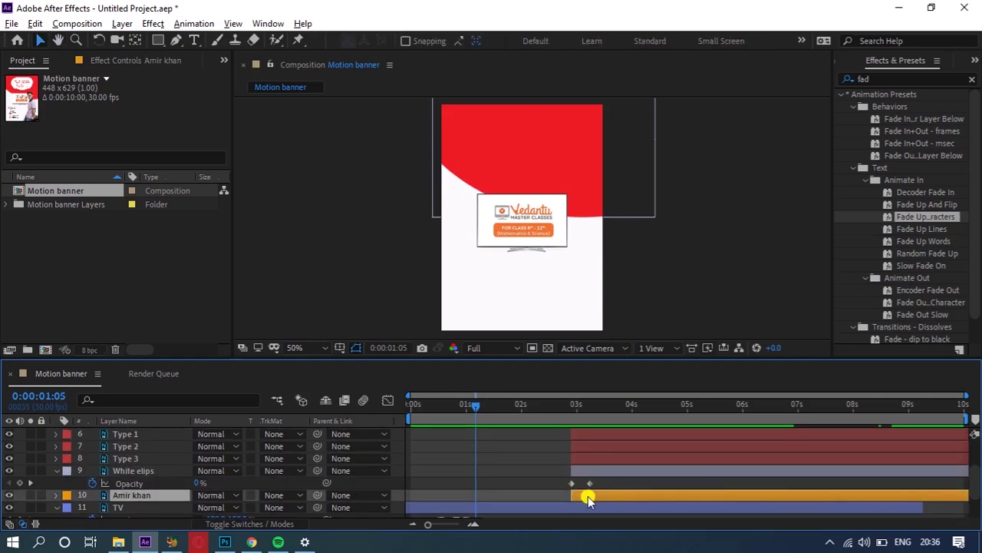
ctrl+click(611, 458)
ctrl+click(609, 446)
ctrl+click(606, 436)
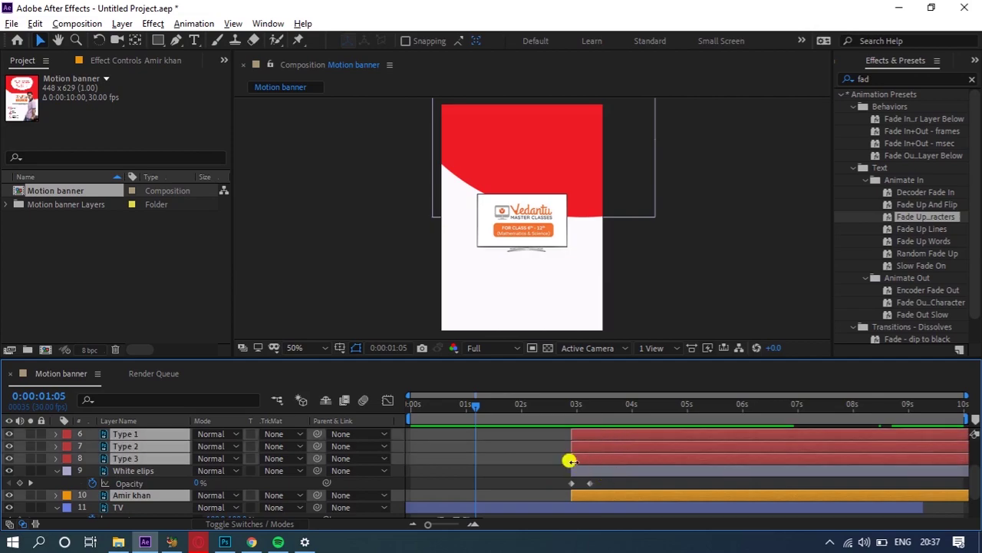
drag(581, 497, 490, 495)
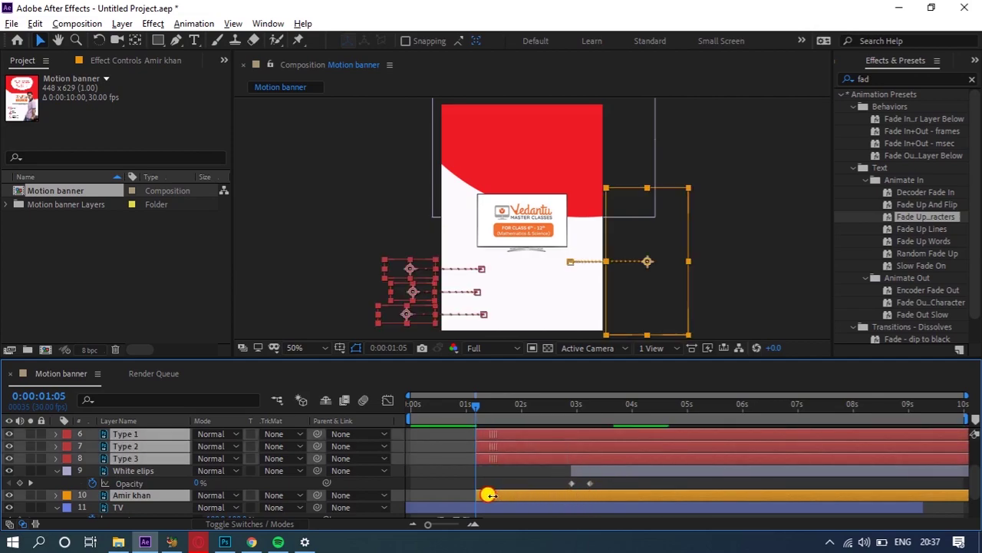
Step: Preview the retimed entrances from the start and stop at 0:00:02:08
click(449, 484)
drag(471, 424, 366, 415)
key(space)
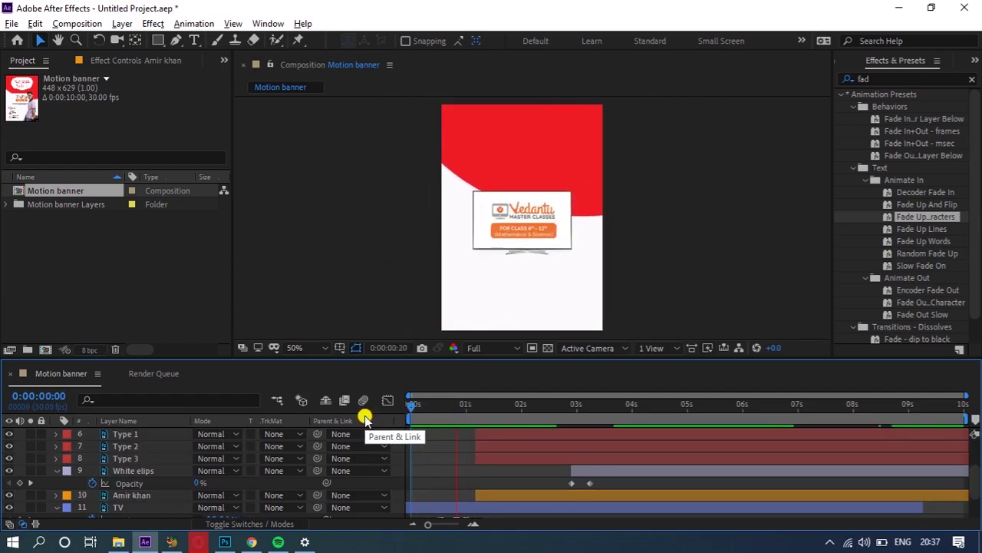
key(space)
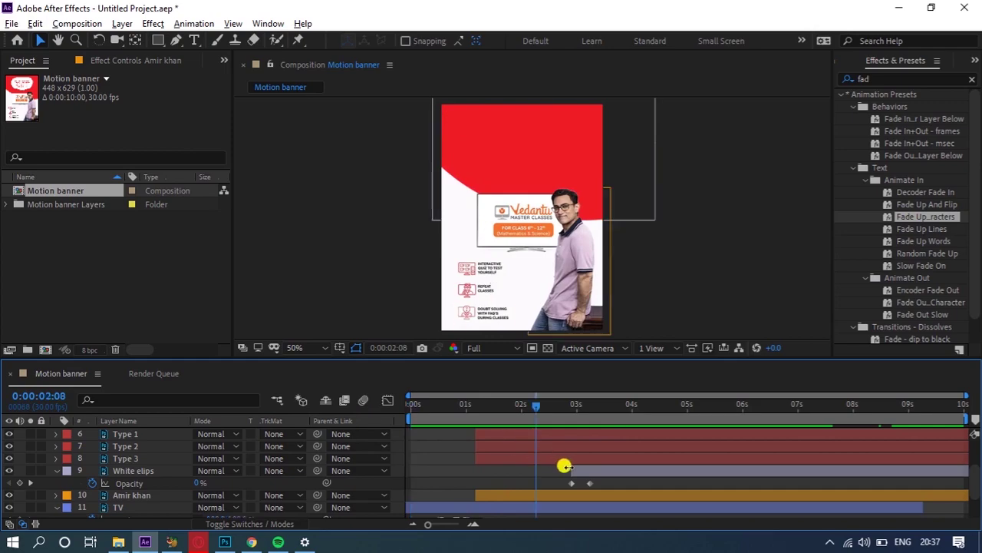
Step: Shift the tagline, both shape layers, both TV Chalega text layers and White elips together so the earliest start at 0:00:02:08
scroll(588, 453, up, 1)
key(v)
click(585, 492)
scroll(609, 446, up, 3)
key(h)
key(v)
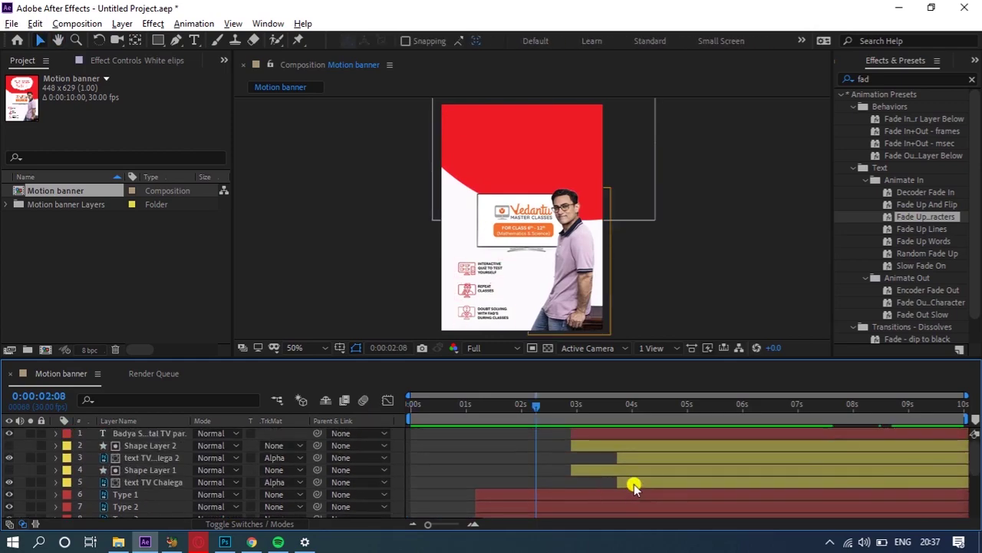
click(634, 483)
shift+click(632, 469)
shift+click(634, 457)
shift+click(635, 450)
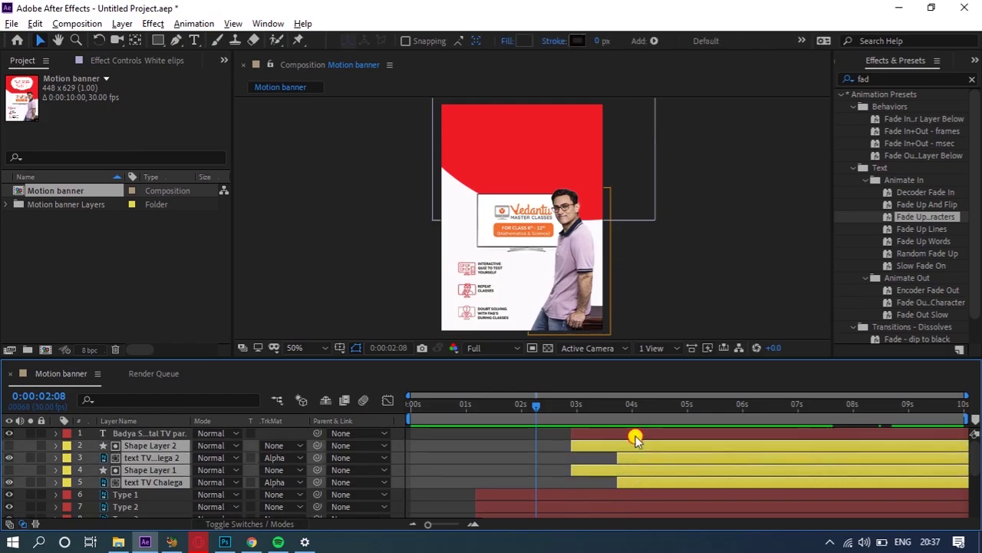
shift+click(636, 435)
key(h)
scroll(607, 453, down, 3)
key(v)
drag(579, 485, 519, 499)
Step: Play the whole banner animation from the beginning to check the new layer timing
drag(519, 406, 373, 410)
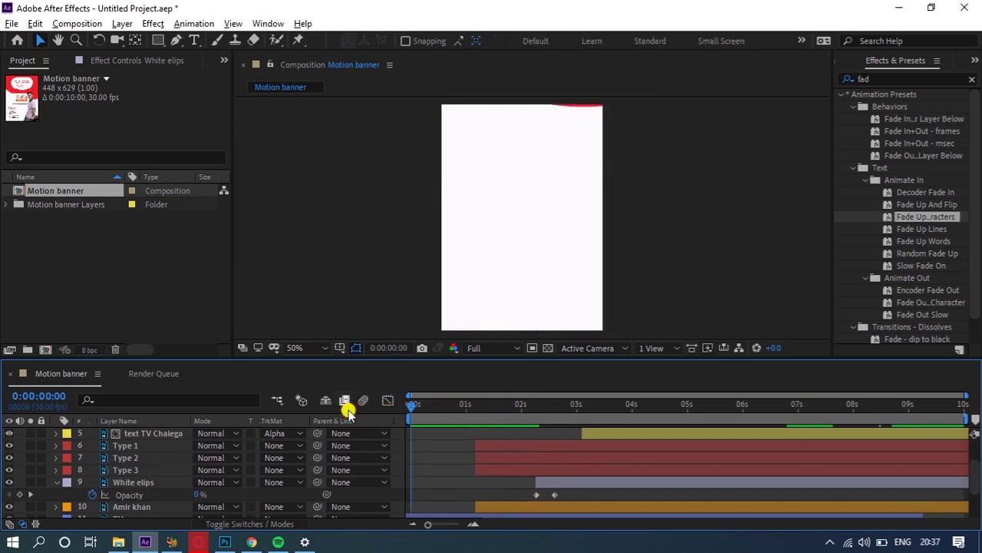
key(space)
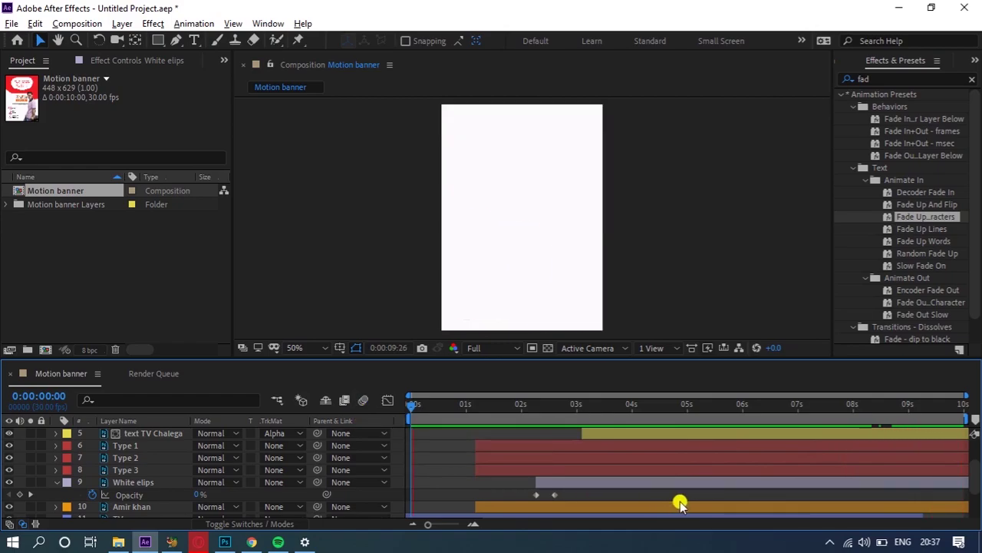
key(space)
Step: Set Red shape's last Position keyframe at 0:00:08:21 to 284.5, 117.0
scroll(652, 468, down, 3)
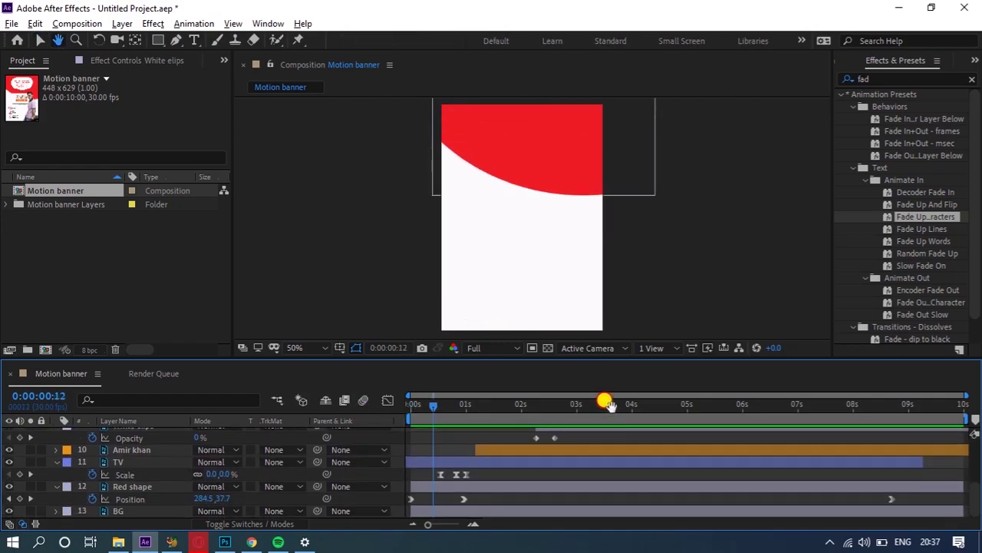
key(v)
click(891, 499)
key(Home)
scroll(494, 219, down, 1)
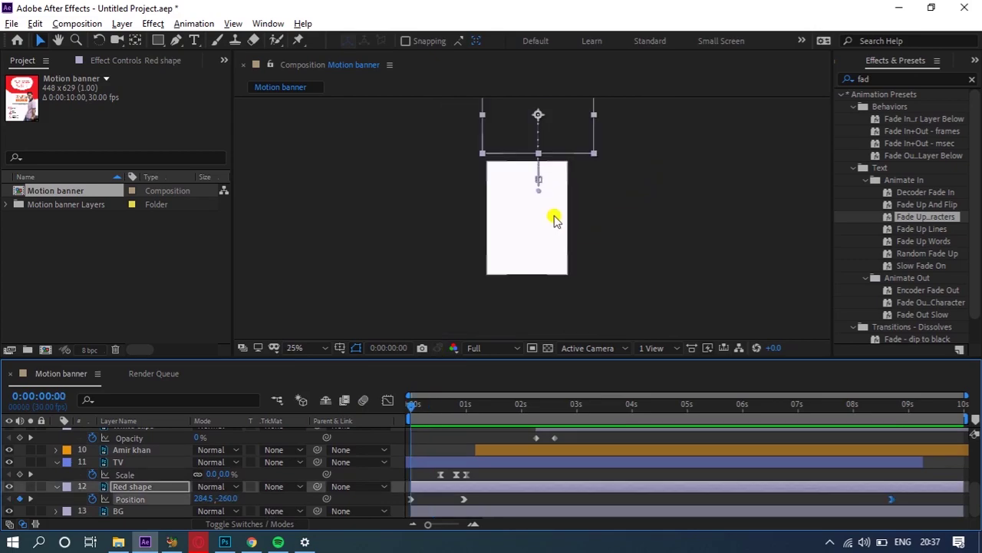
click(492, 503)
drag(421, 412, 468, 411)
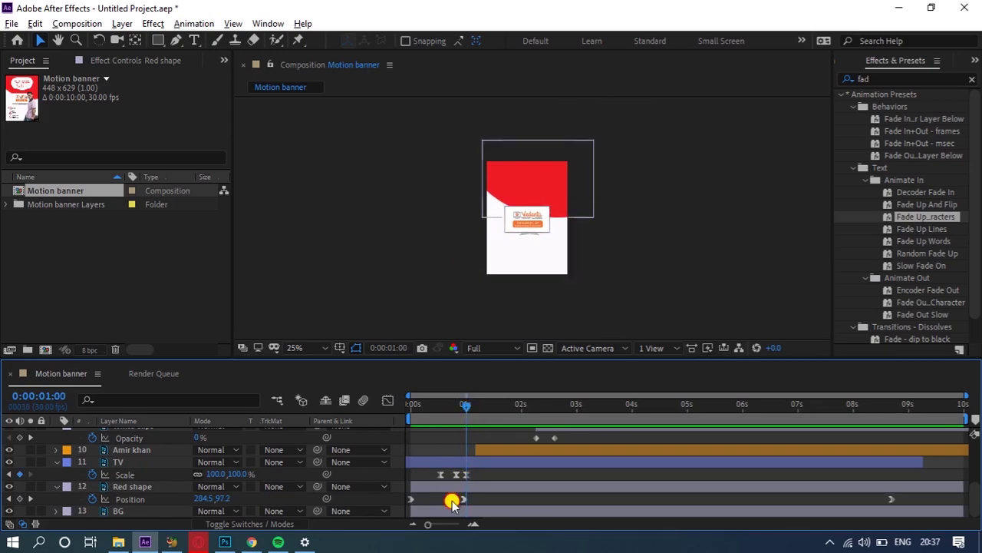
drag(457, 504, 482, 506)
click(484, 501)
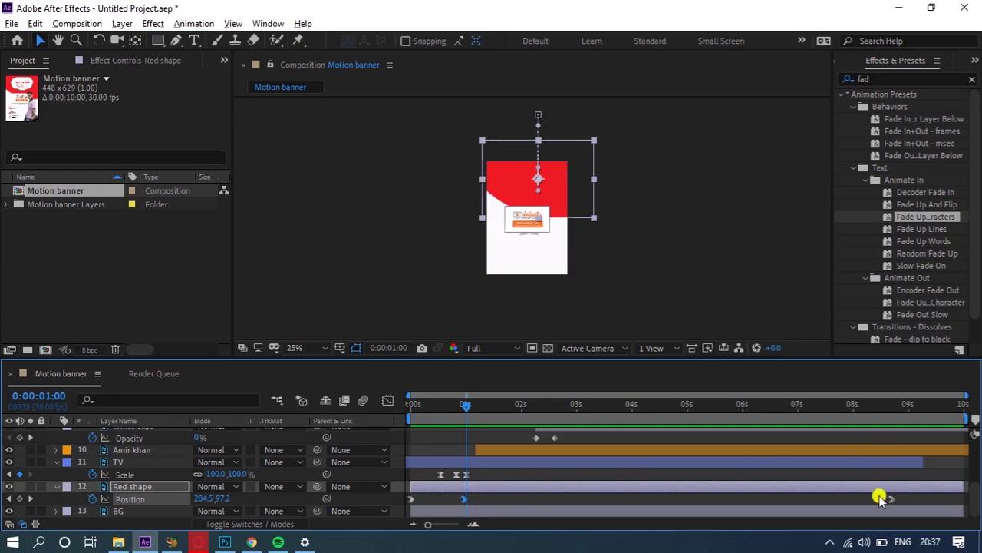
click(892, 409)
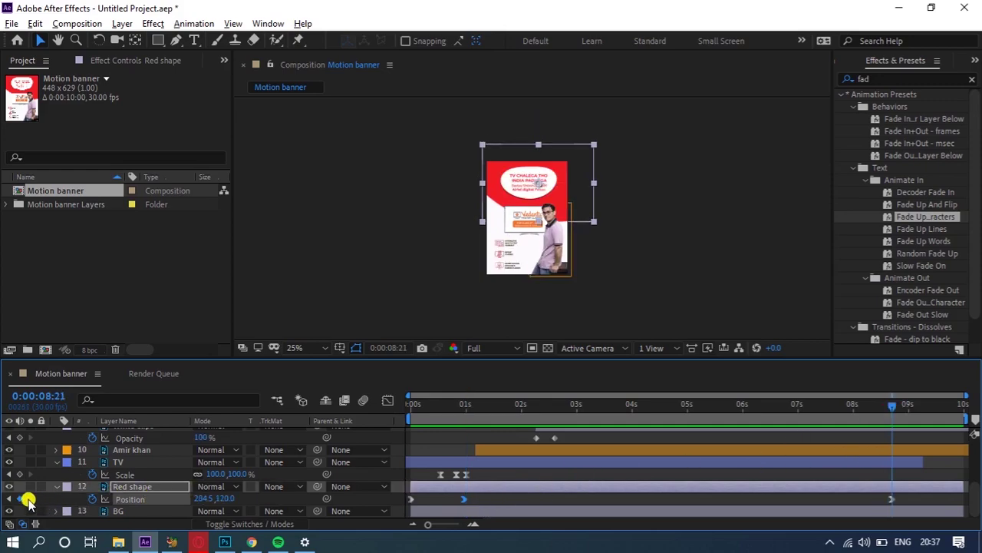
click(9, 499)
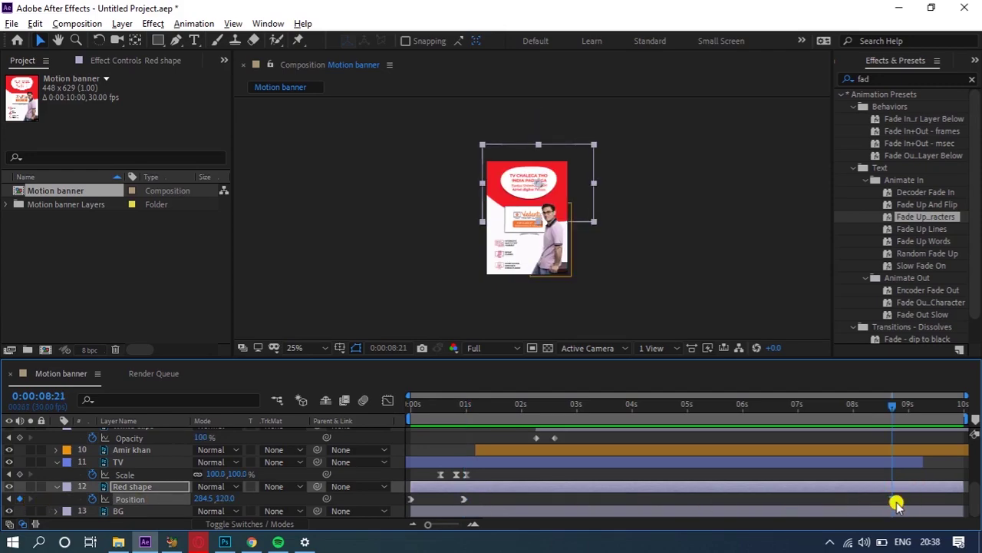
key(ctrl+v)
scroll(580, 177, up, 2)
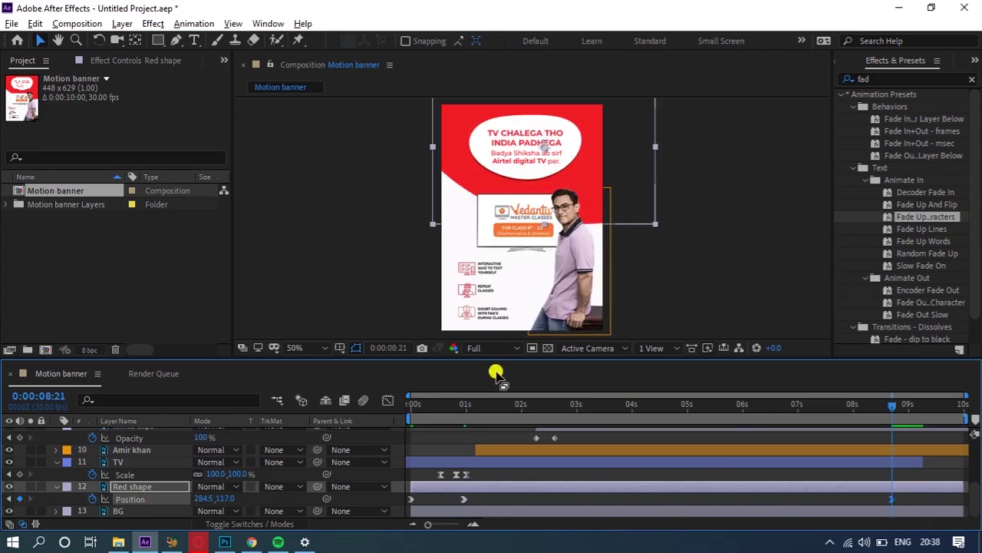
Step: Extend the TV layer's end to the end of the 10-second composition and preview the animation
key(space)
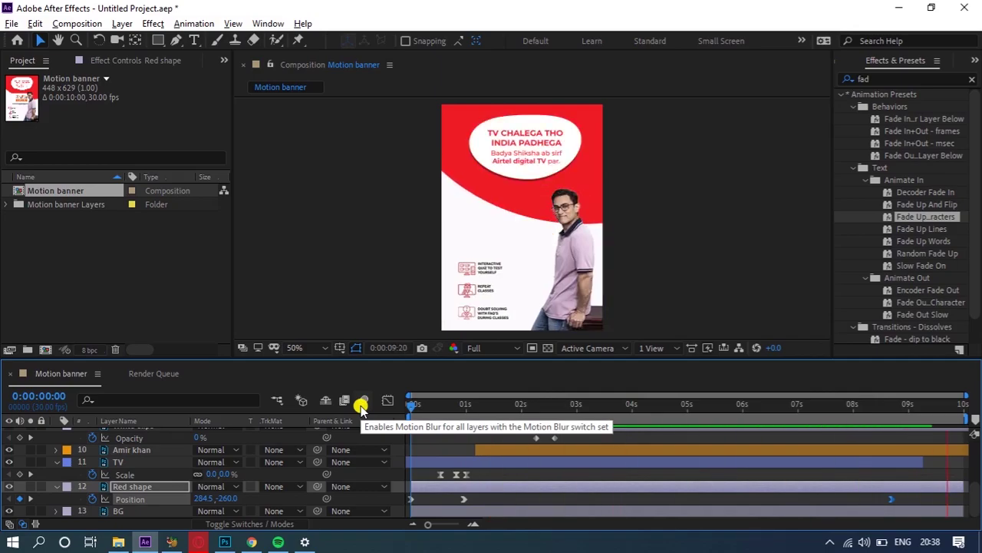
key(space)
drag(911, 409, 911, 418)
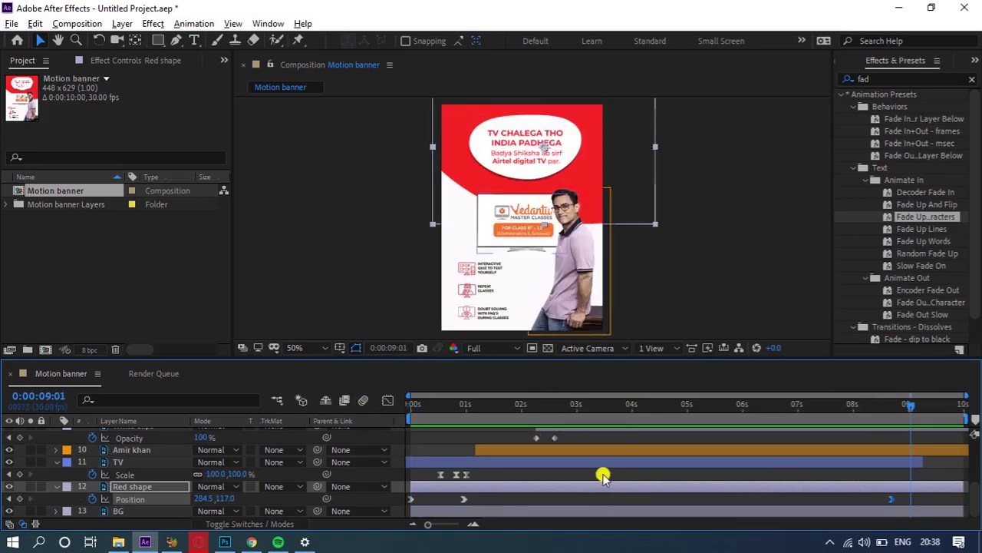
click(571, 462)
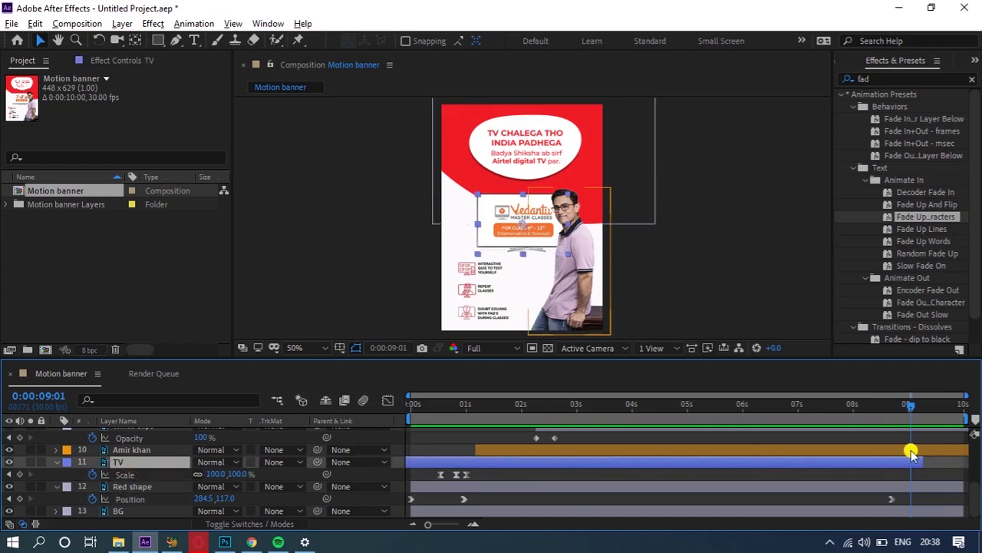
drag(922, 461, 971, 477)
key(space)
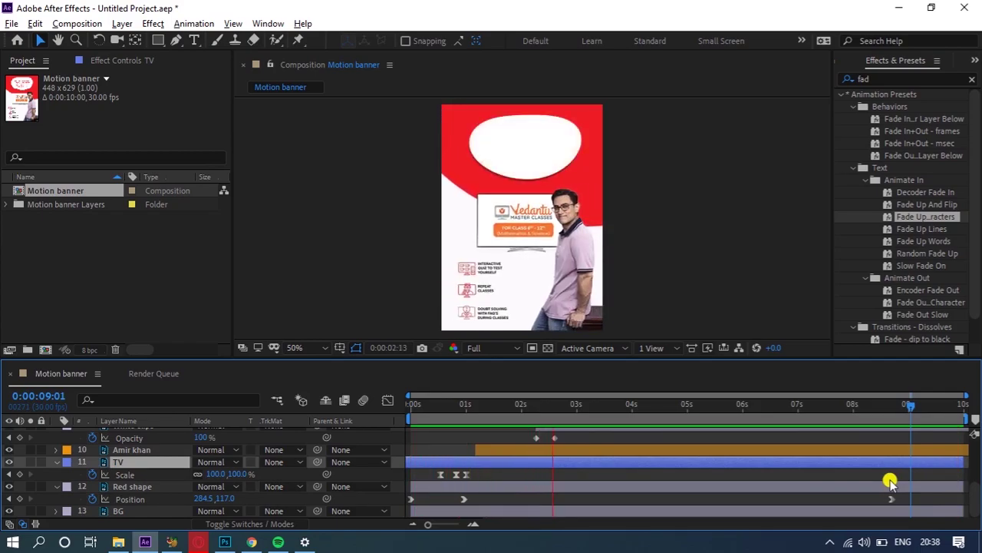
key(space)
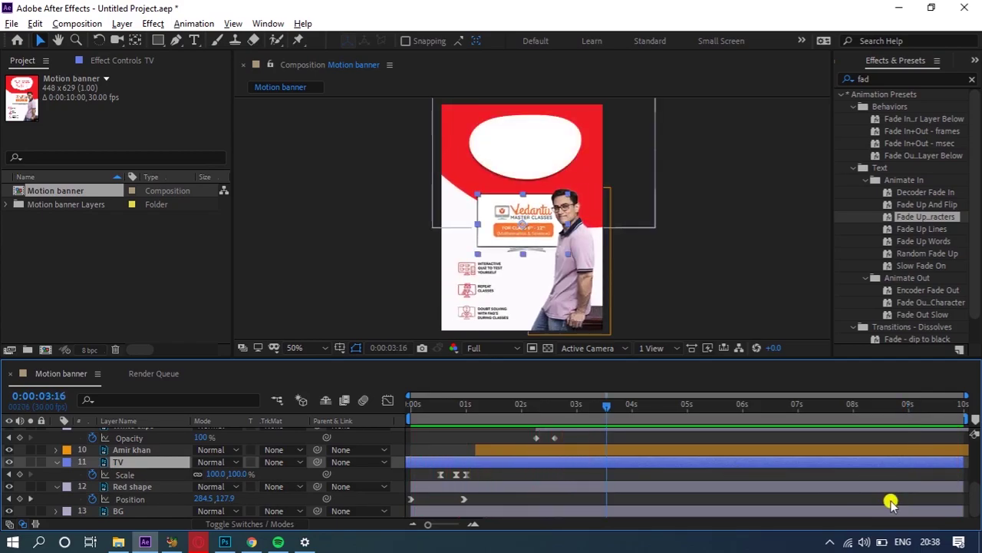
Step: Clear all Position keyframes from the Red shape layer at 0:00:01:27
click(890, 501)
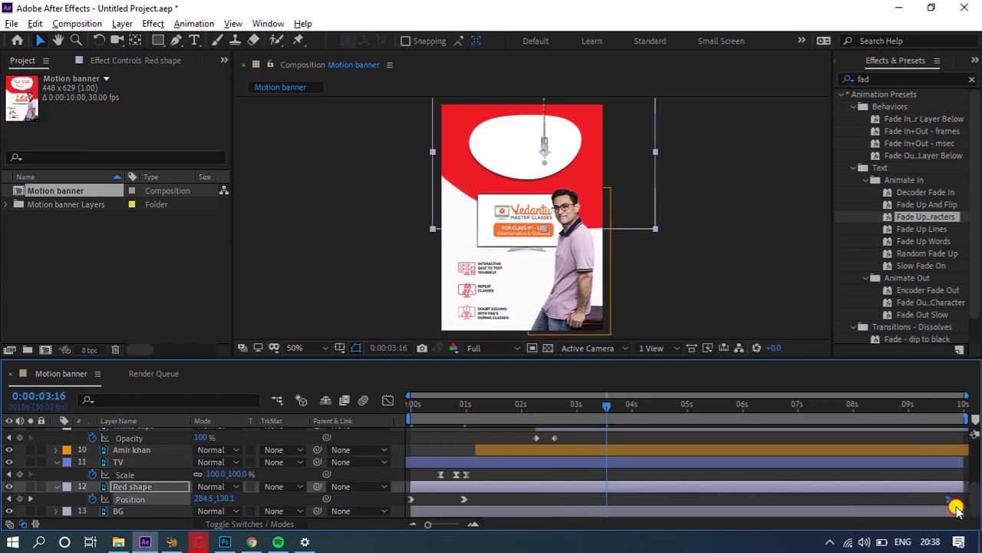
click(475, 412)
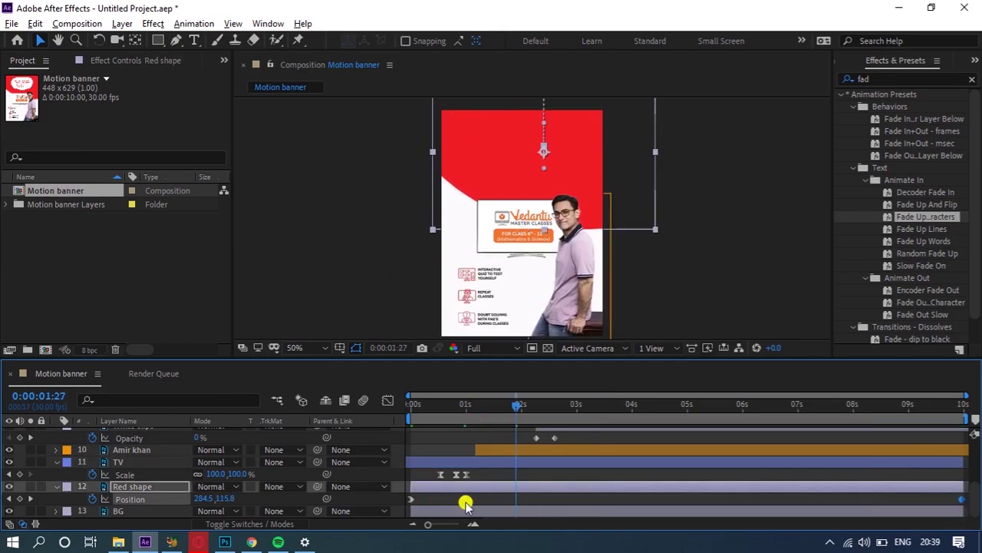
key(Delete)
click(485, 499)
click(92, 499)
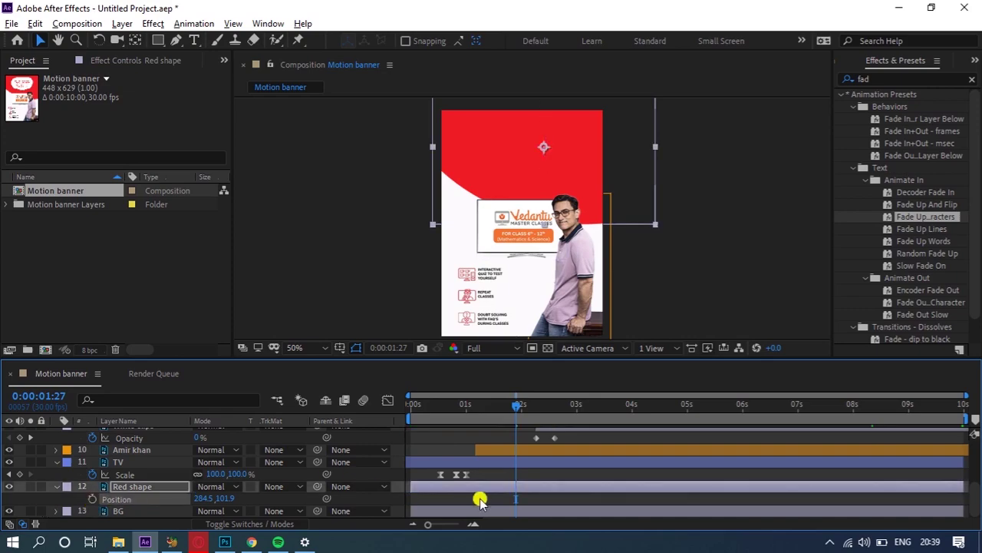
Step: Re-animate Red shape's Position from above the banner at 0:00:00:00 into place at about 0:00:00:22, with another keyframe at 0:00:08:10
click(480, 500)
drag(425, 408, 395, 414)
key(alt+shift+p)
drag(411, 500, 451, 500)
drag(592, 199, 587, 108)
drag(420, 408, 449, 422)
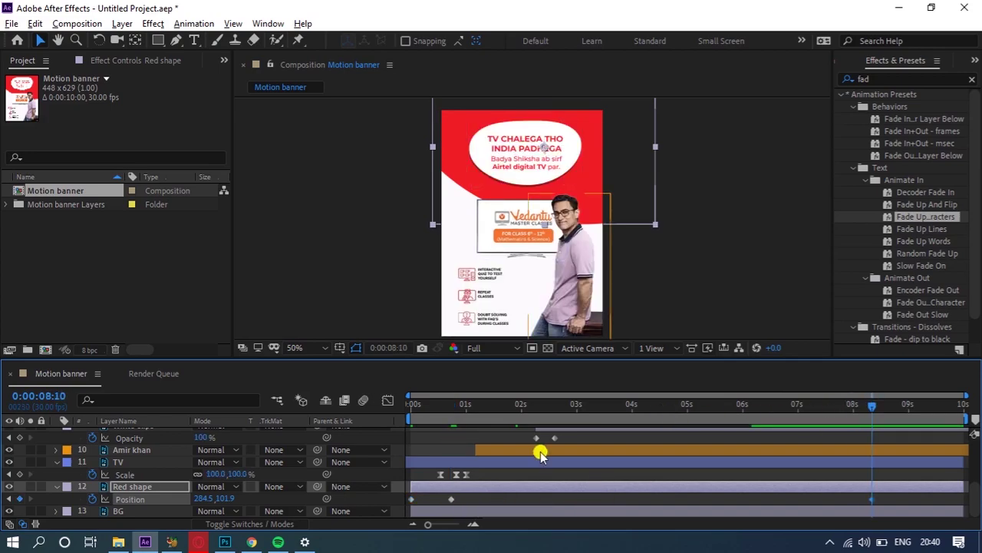
Step: Retime Red shape's middle Position keyframes to about 0:00:00:14 and 0:00:01:09, ease the drop-in keyframes, and preview the motion
drag(575, 410, 673, 415)
click(451, 499)
key(ctrl+c)
drag(474, 411, 412, 422)
key(ctrl+v)
right_click(451, 500)
click(658, 321)
key(space)
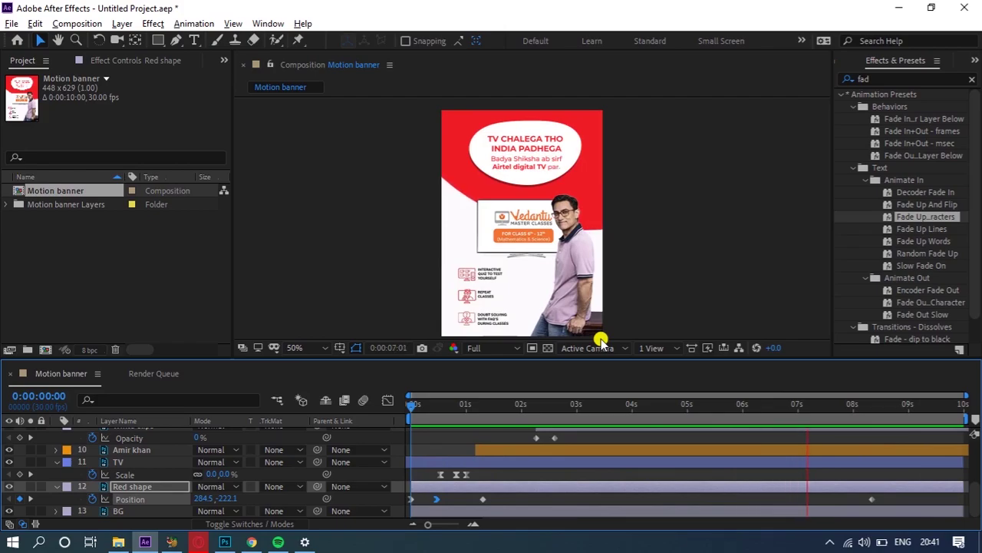
key(space)
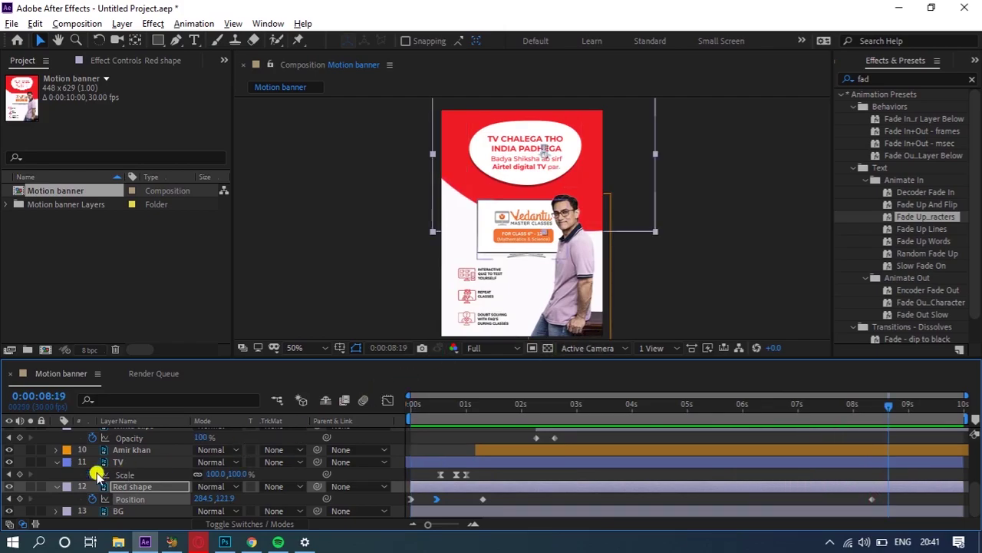
Step: Select all layers, collapse their keyframe rows, and maximize the timeline to show the full layer stack
click(127, 461)
click(152, 453)
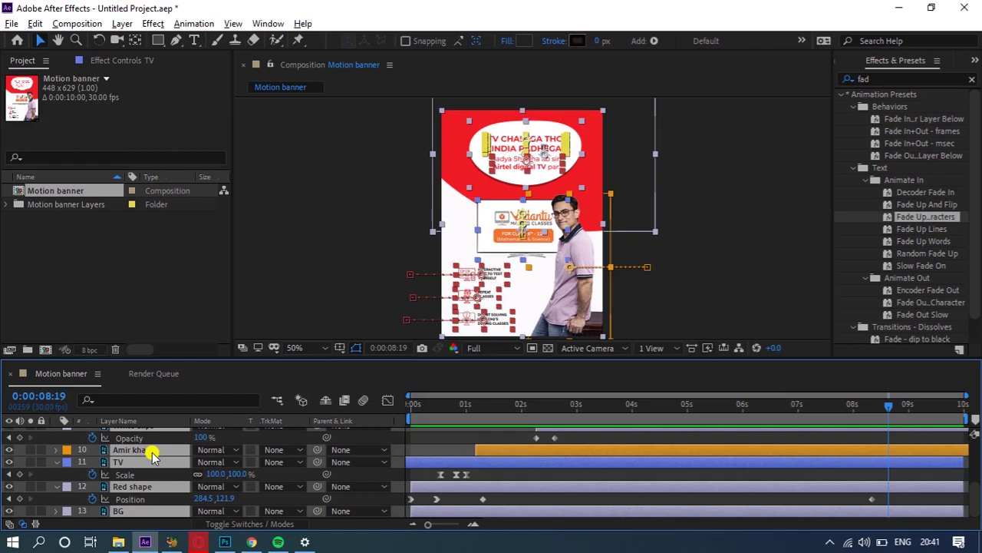
scroll(153, 454, up, 10)
key(u)
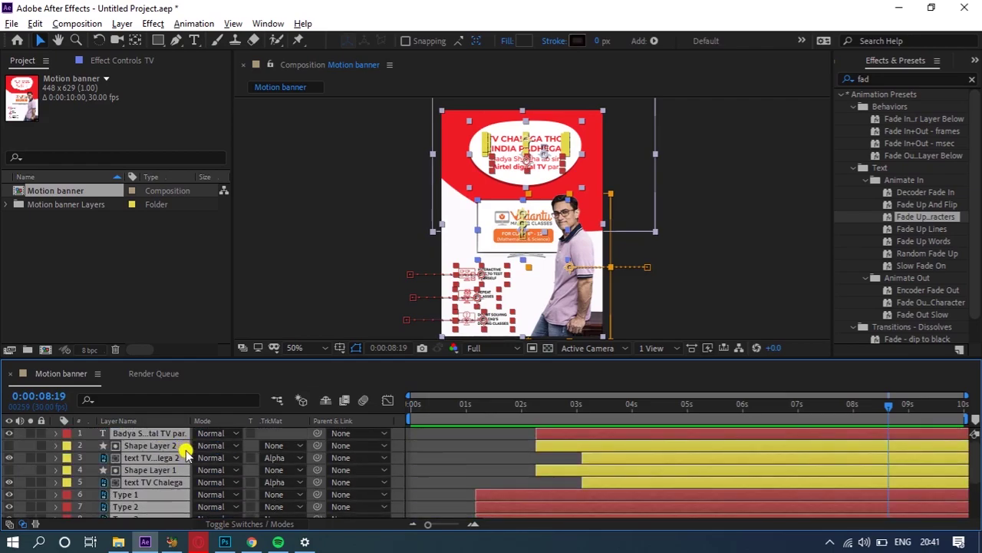
key(grave)
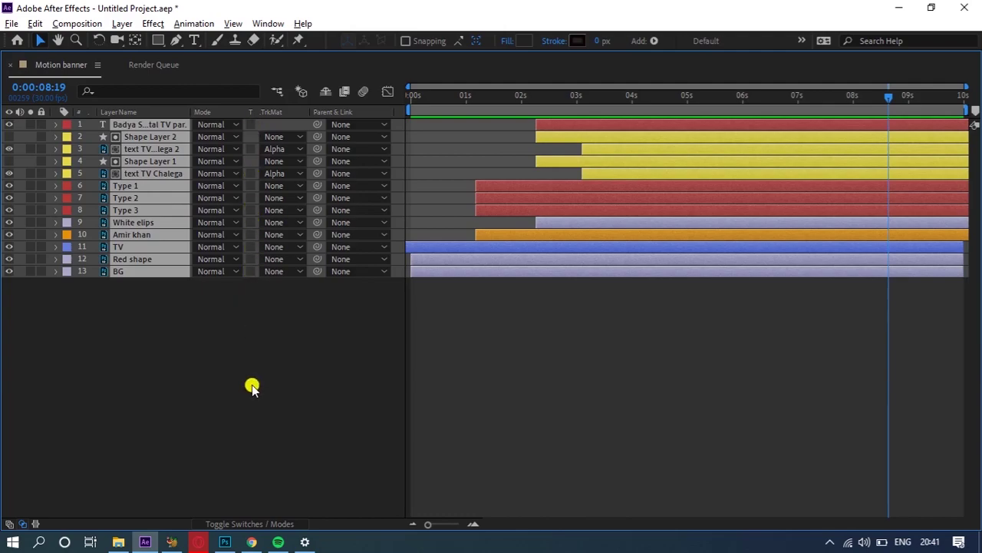
Step: Enable motion blur on all layers, restore the full workspace, and preview the banner animation from 0:00:00:00
click(280, 523)
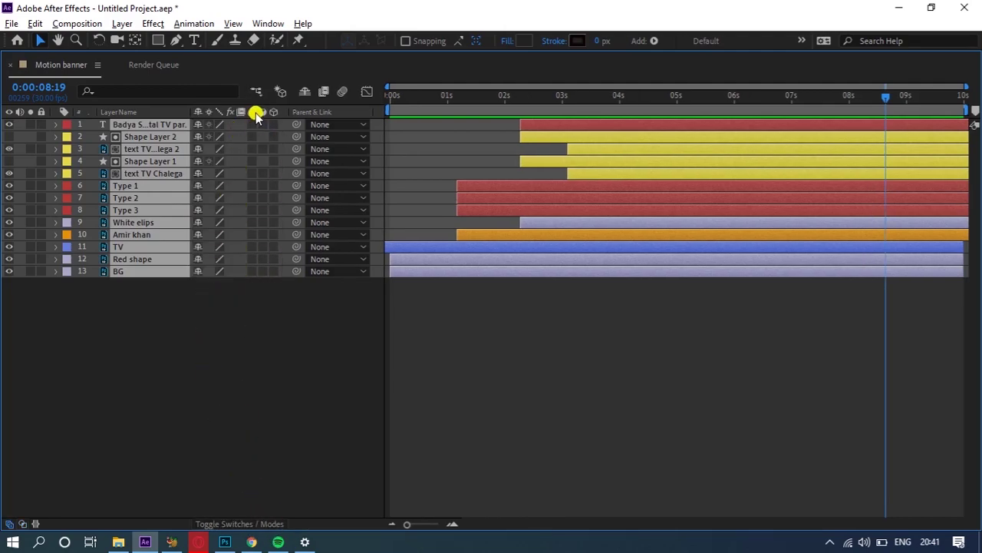
click(253, 126)
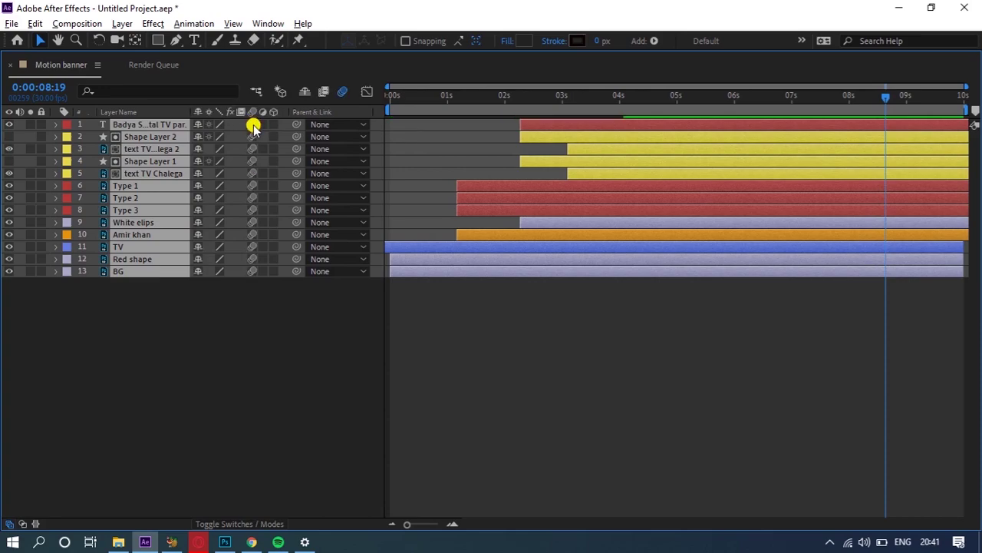
click(342, 93)
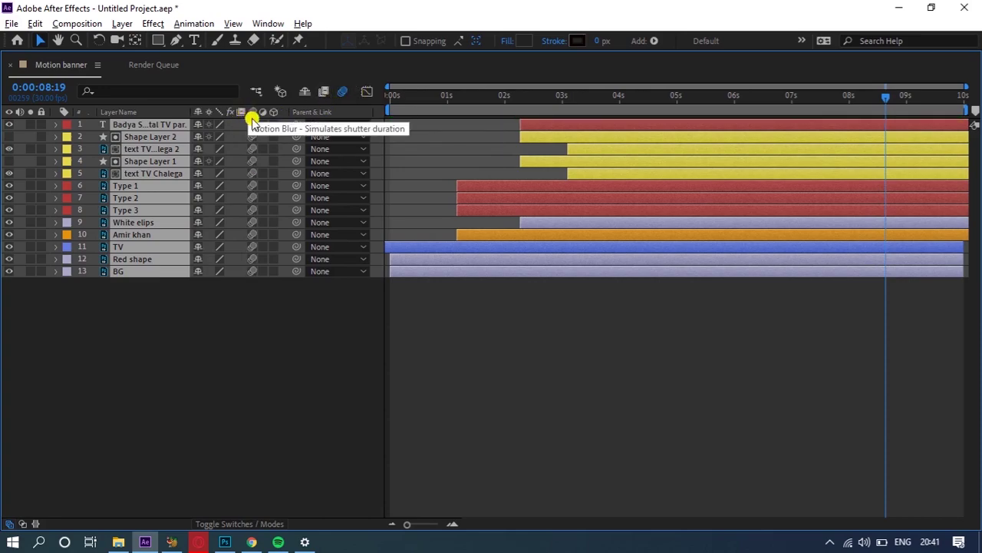
key(grave)
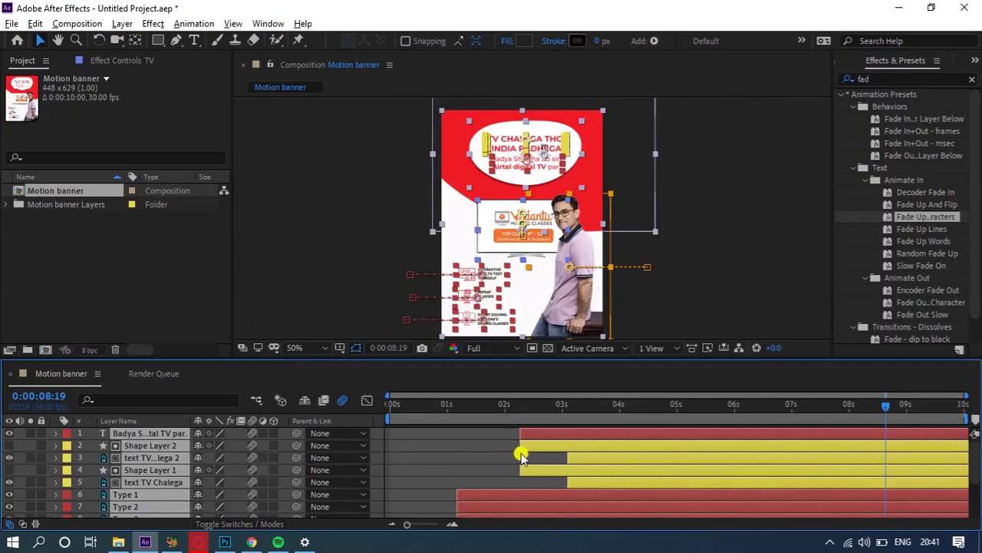
click(388, 407)
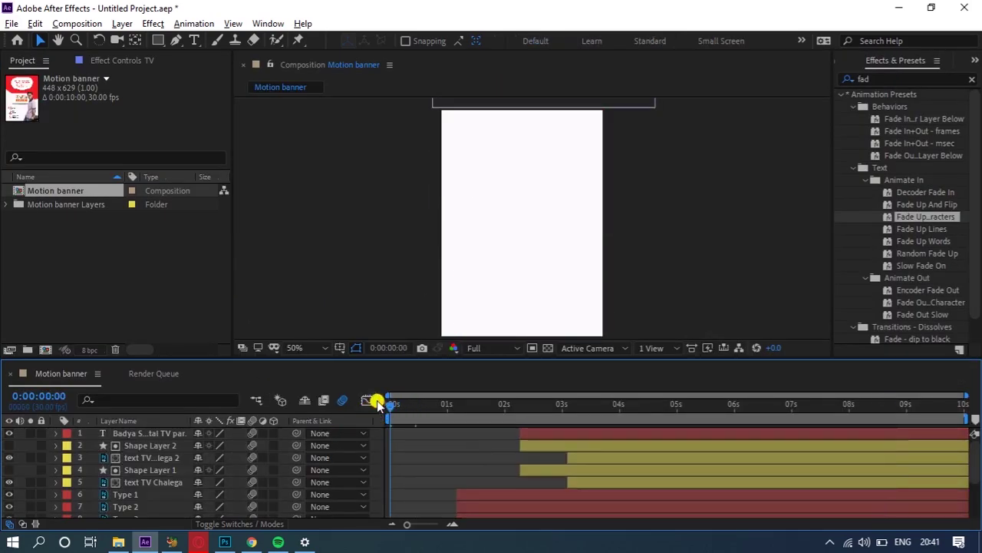
key(space)
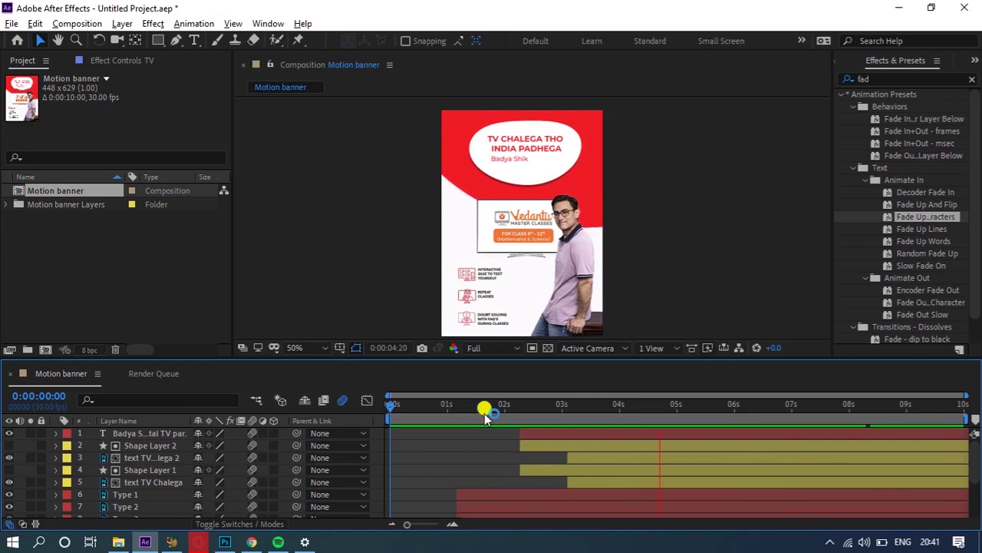
Step: Shift both TV Chalega text layers and their shape layers earlier together so the text layers start at 0:00:02:24
drag(595, 405, 550, 412)
key(space)
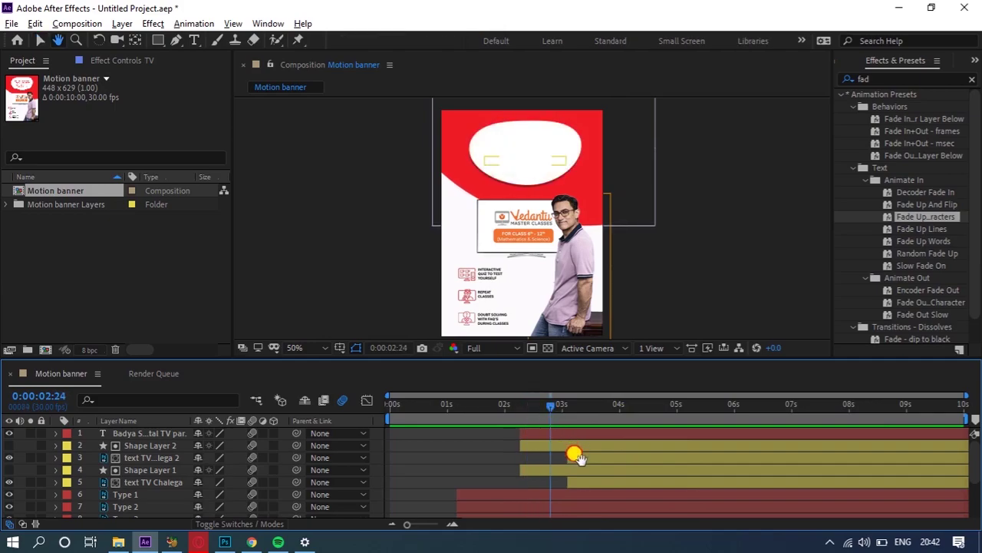
click(578, 477)
shift+click(582, 448)
drag(601, 449, 585, 450)
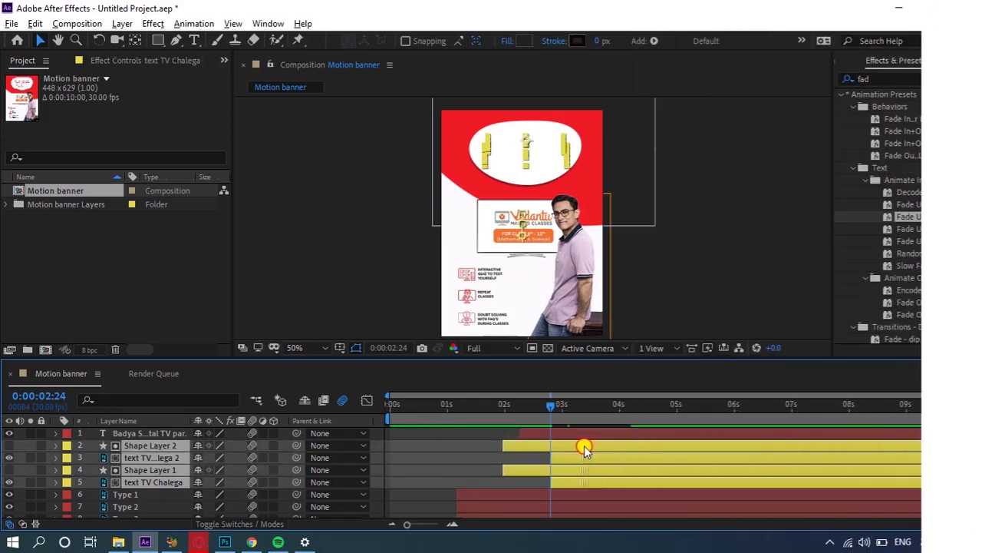
Step: Preview the retimed headline from 0:00:02:01, check it at 0:00:04:03, and replay the animation from 0:00:00:00
drag(547, 414, 508, 417)
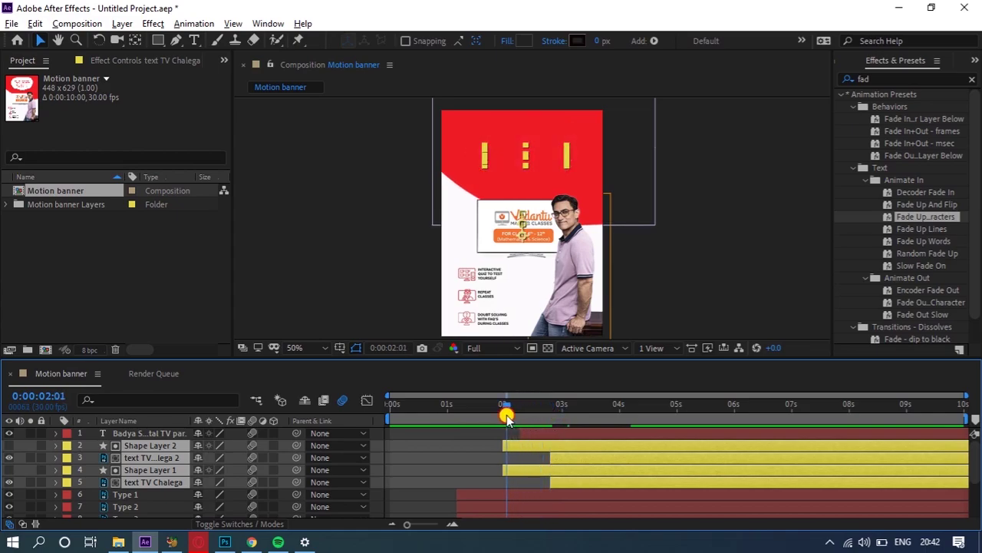
key(space)
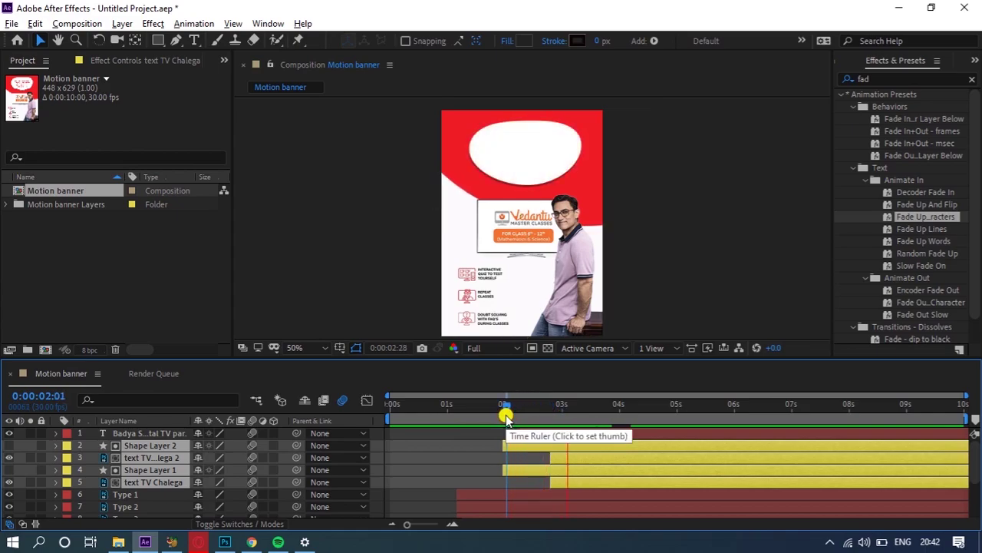
drag(505, 417, 624, 411)
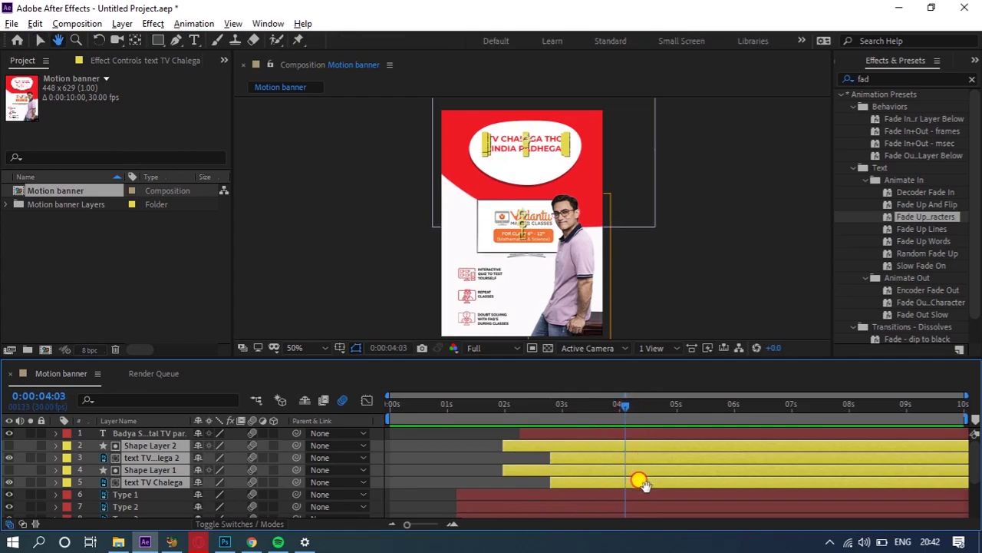
drag(484, 411, 326, 412)
key(space)
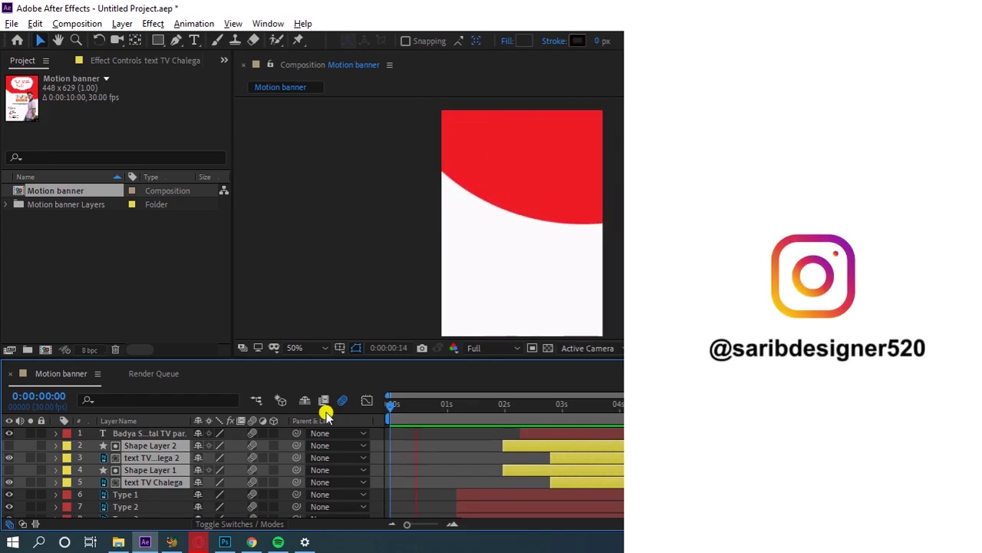
click(427, 501)
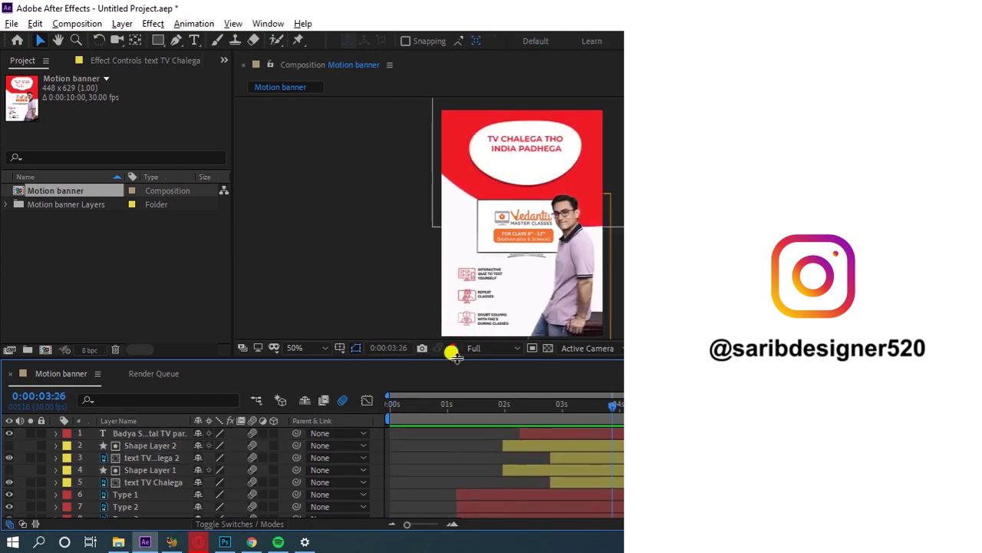
Step: Set the composition view to Fit up to 100%, maximize the viewer, and play the banner animation
click(319, 348)
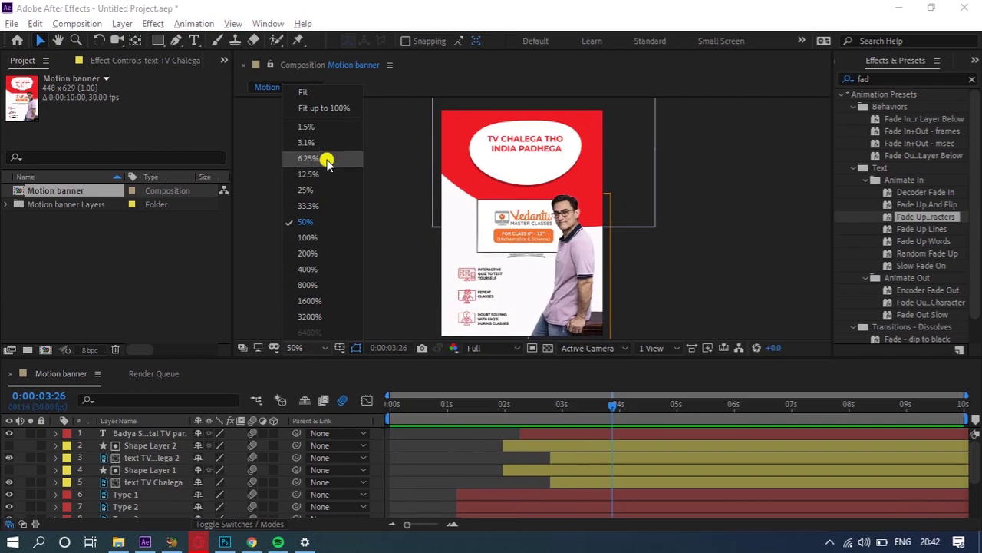
click(327, 110)
key(grave)
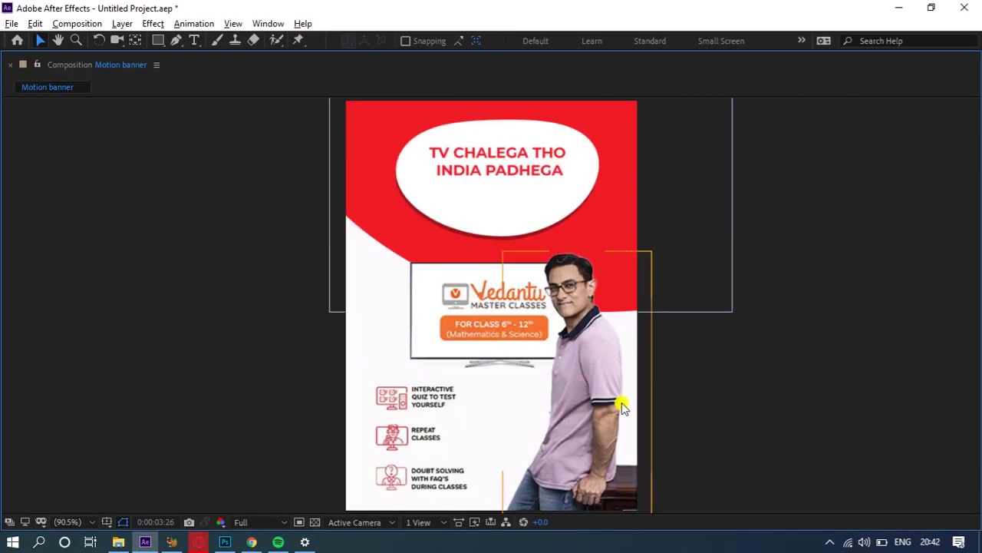
key(space)
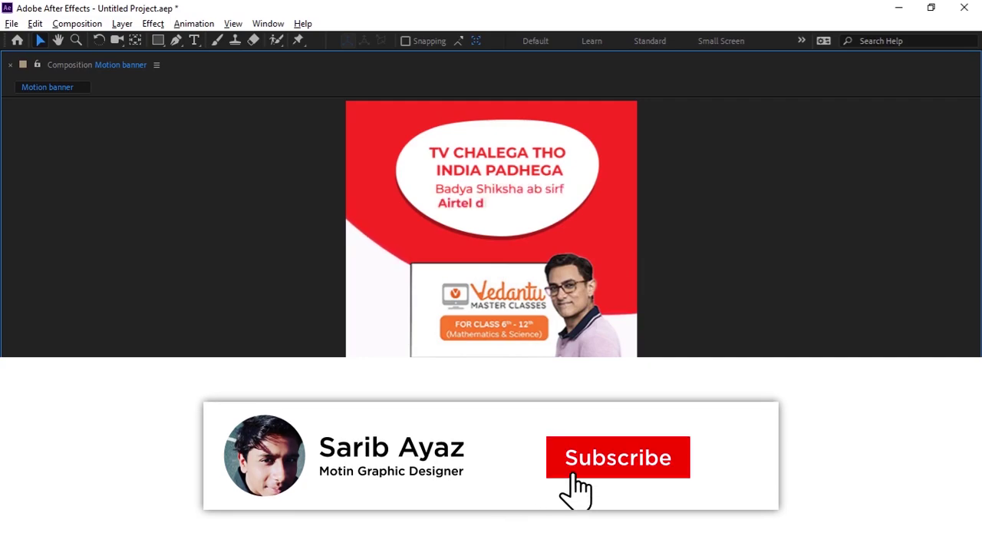